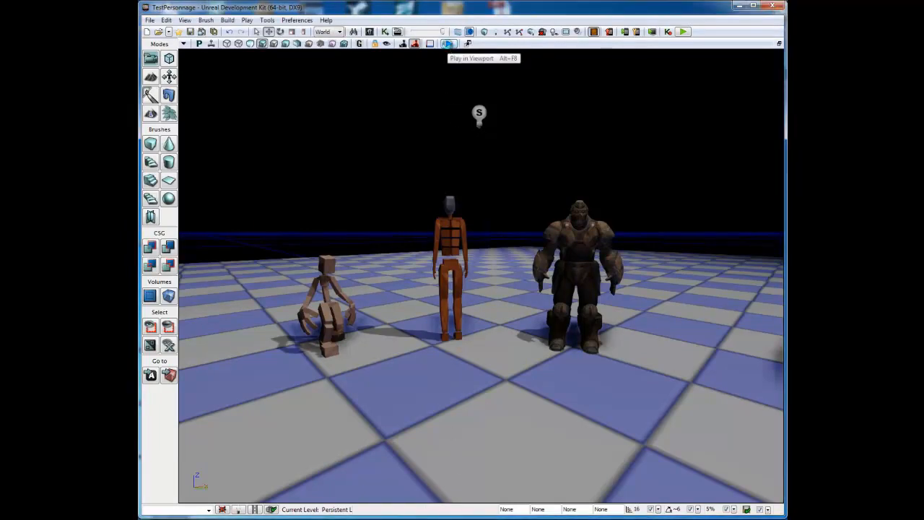
Play the character test level inside the viewport
click(449, 45)
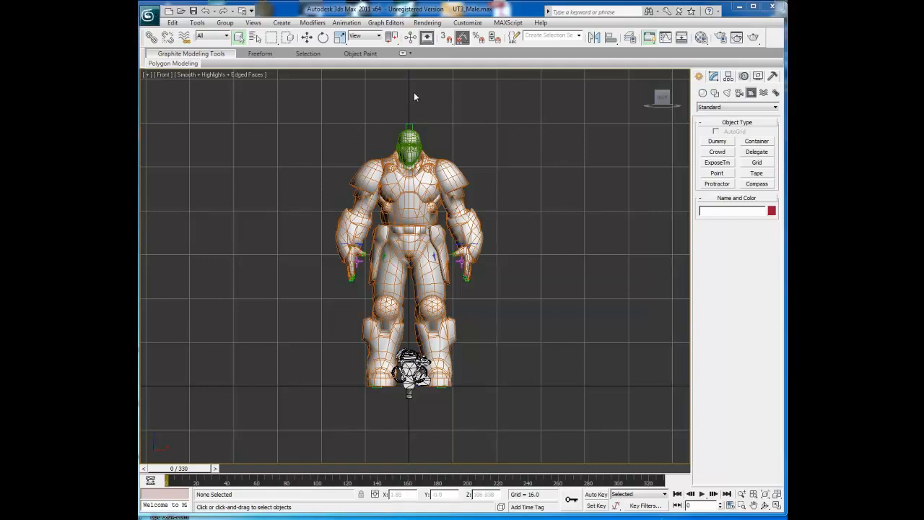
Switch to 3ds Max and review the display unit scale and the system unit scale in Units Setup
click(468, 23)
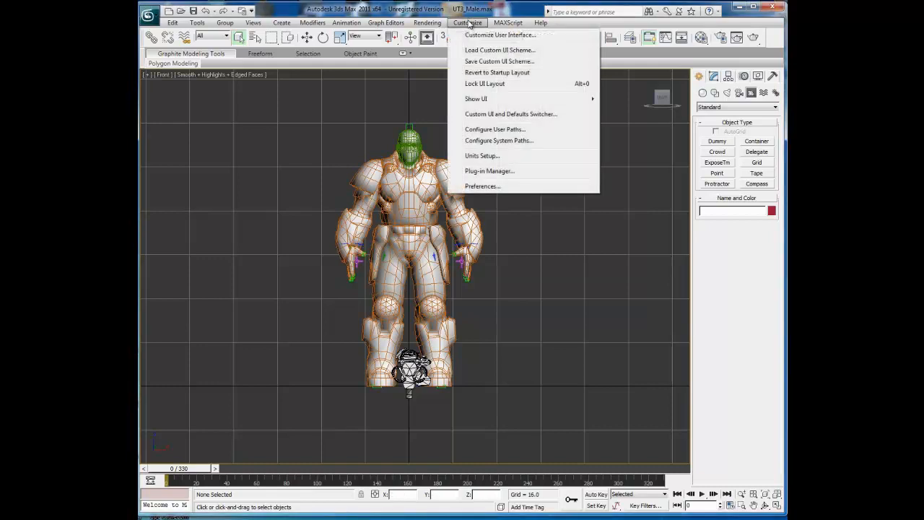
click(480, 155)
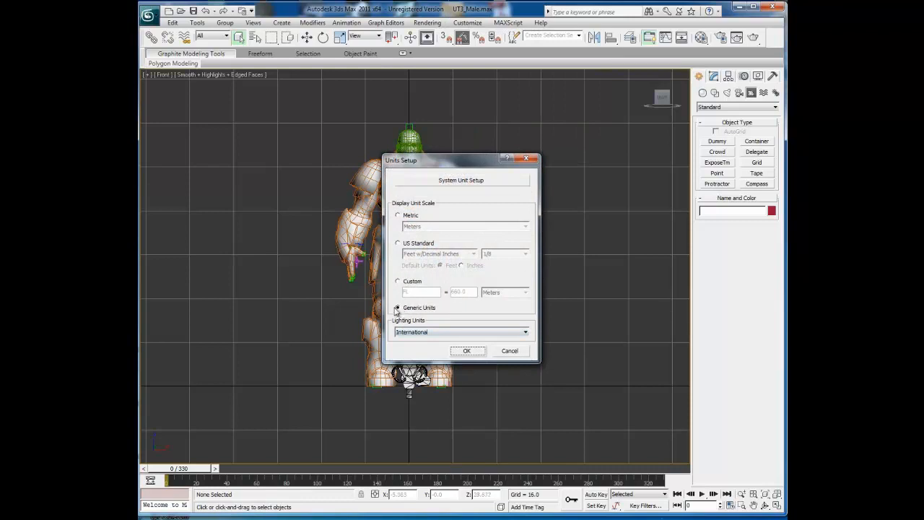
click(467, 182)
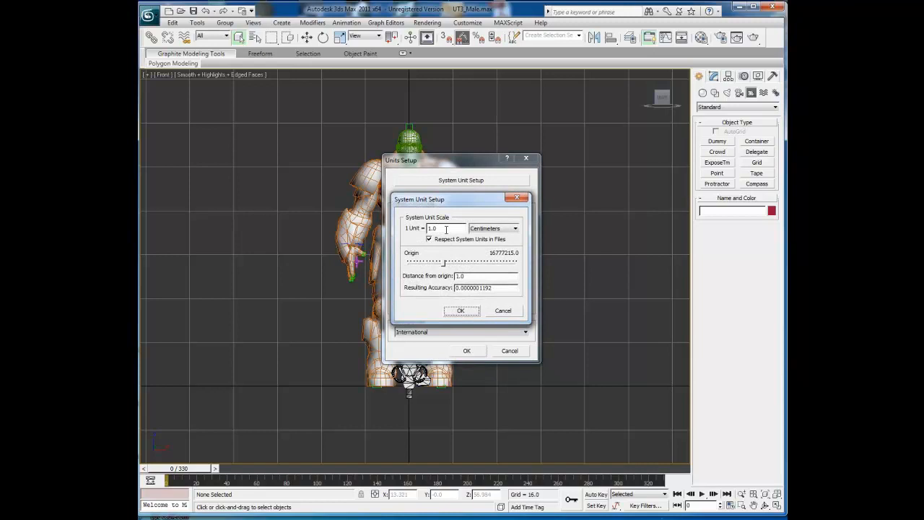
click(467, 313)
click(467, 351)
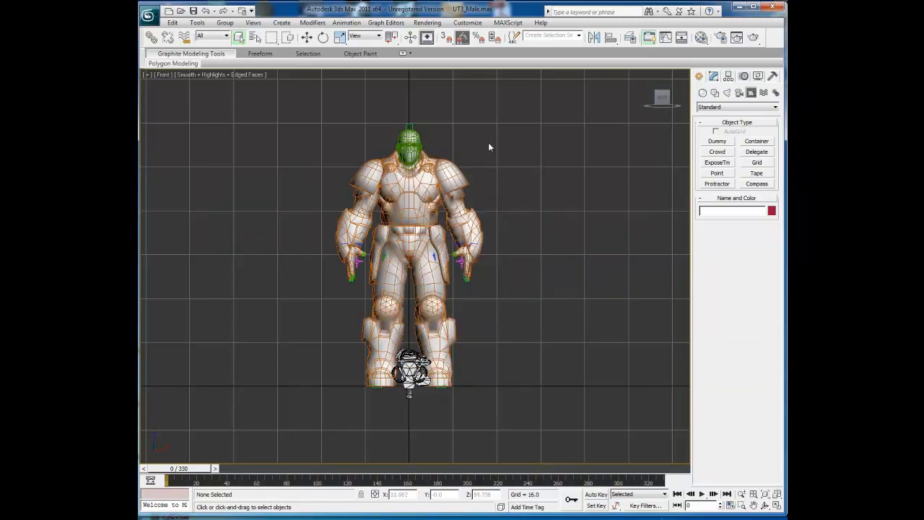
Check the home grid spacing and major line settings in Grid and Snap Settings
right_click(446, 40)
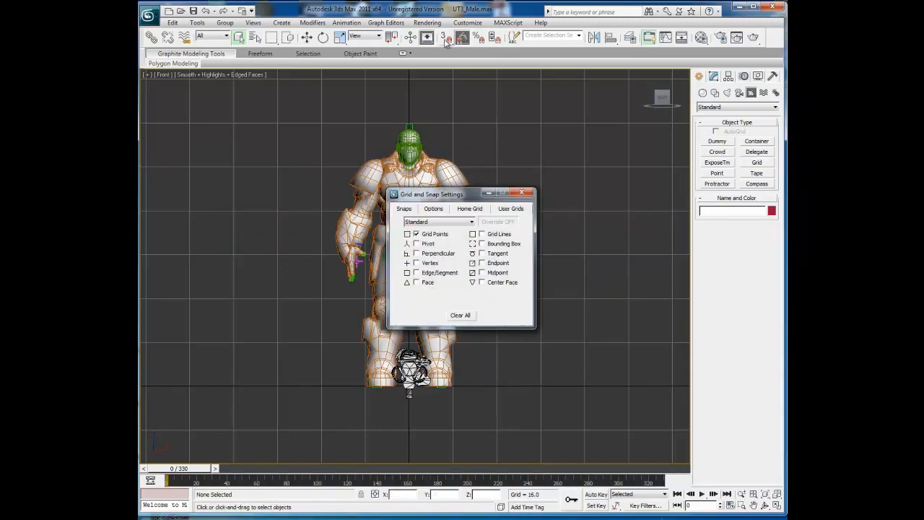
click(468, 209)
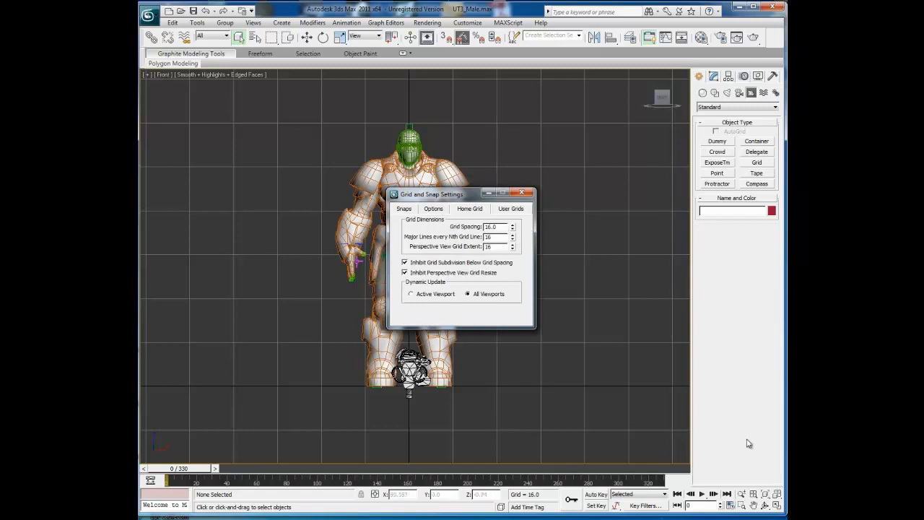
click(522, 193)
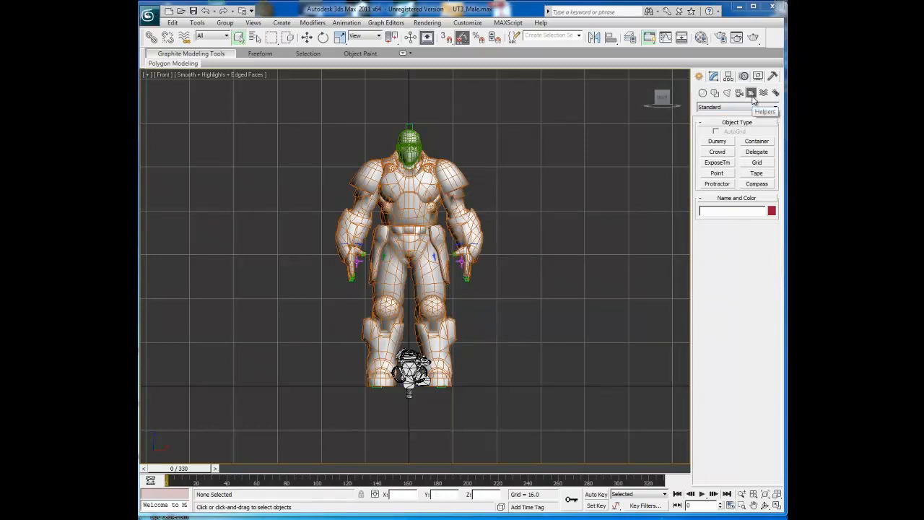
Measure the character's height in the front view with a Tape helper, from the ground line to the top of the head
click(757, 174)
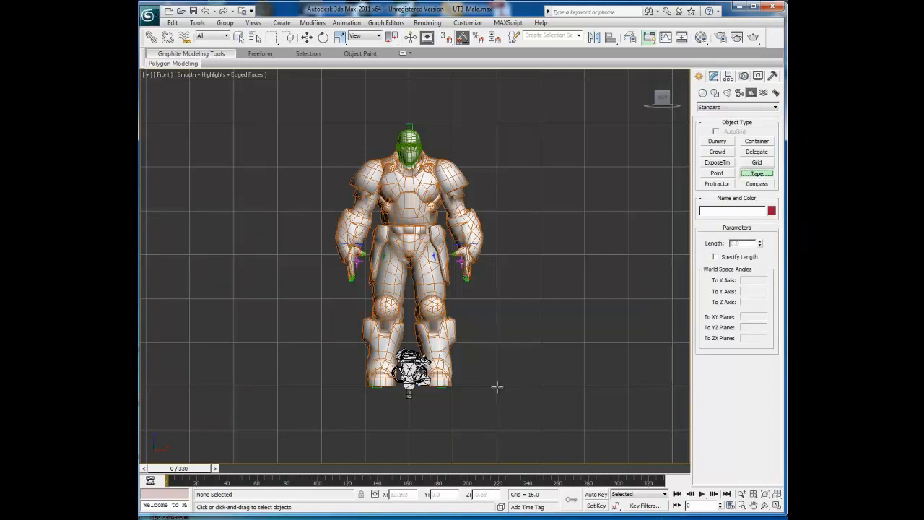
drag(497, 388, 496, 123)
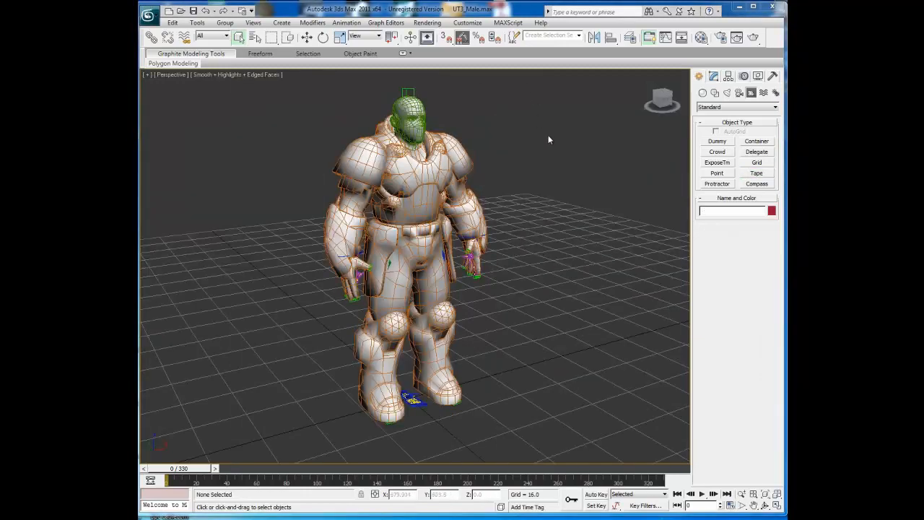
Display the perspective view as Wireframe so the skeleton inside the character can be seen
click(201, 74)
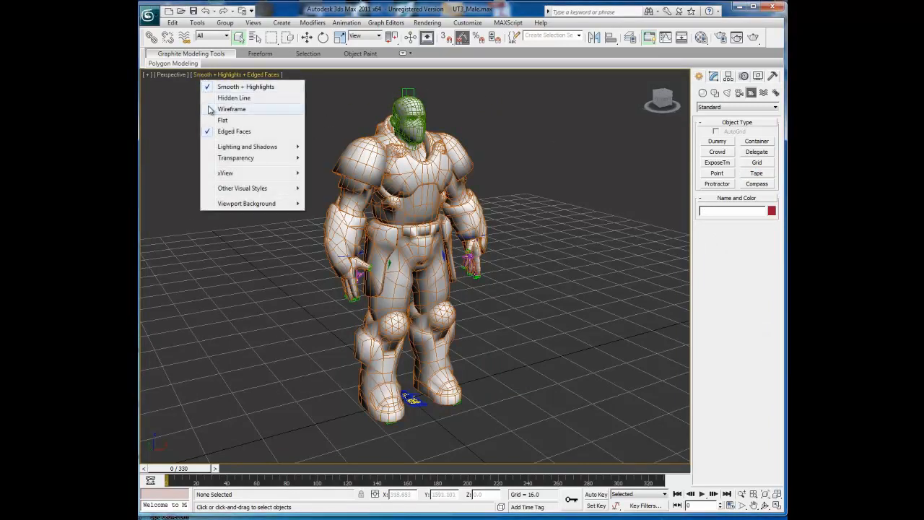
click(211, 110)
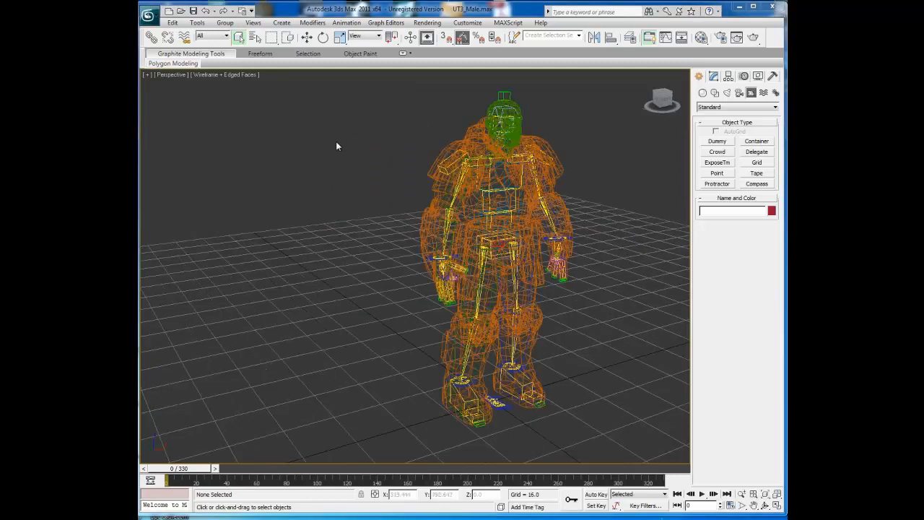
Select the M_Torso mesh by name from the scene and examine its modifier stack
click(254, 39)
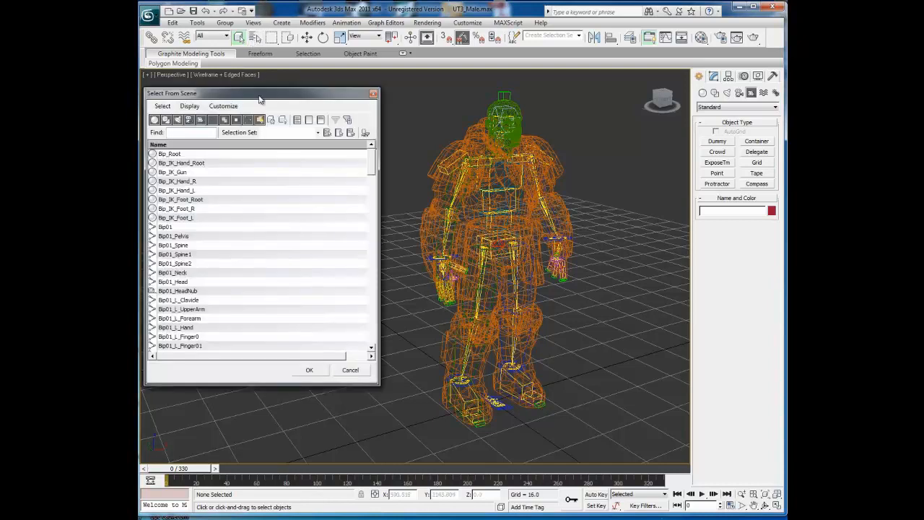
drag(372, 164, 376, 334)
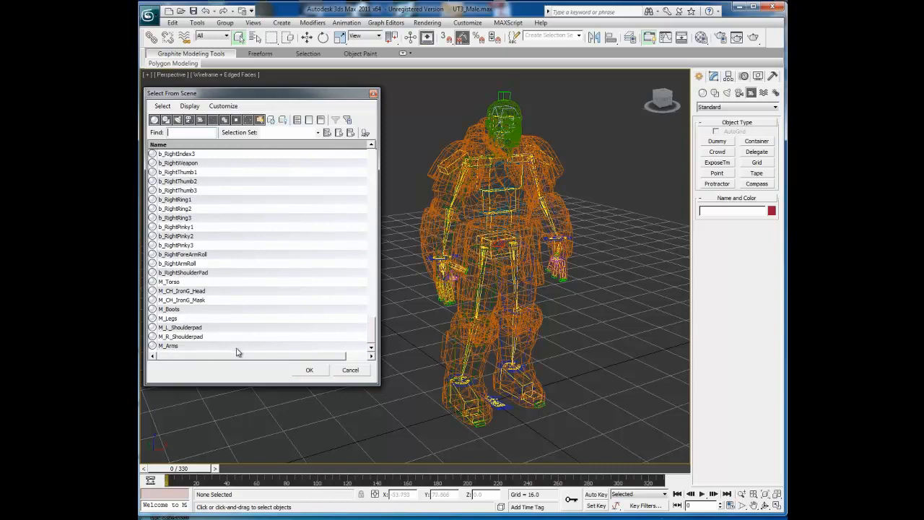
double_click(169, 283)
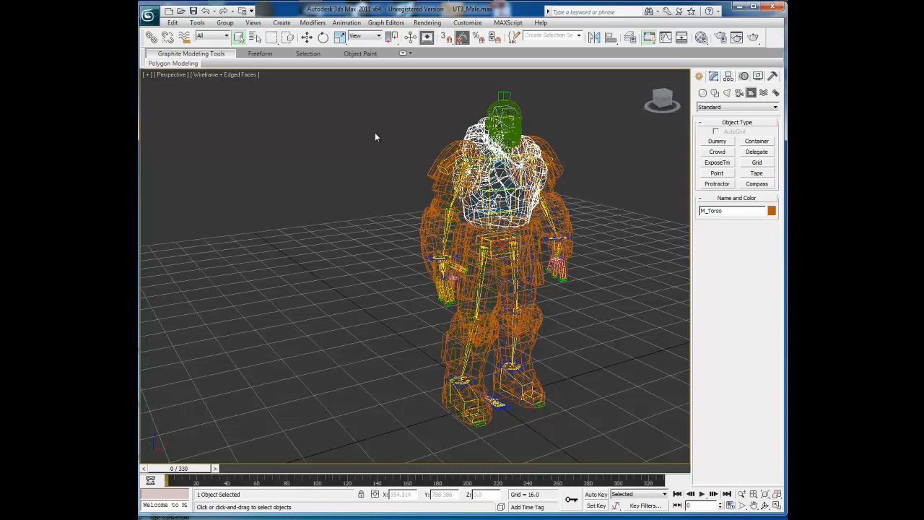
click(714, 77)
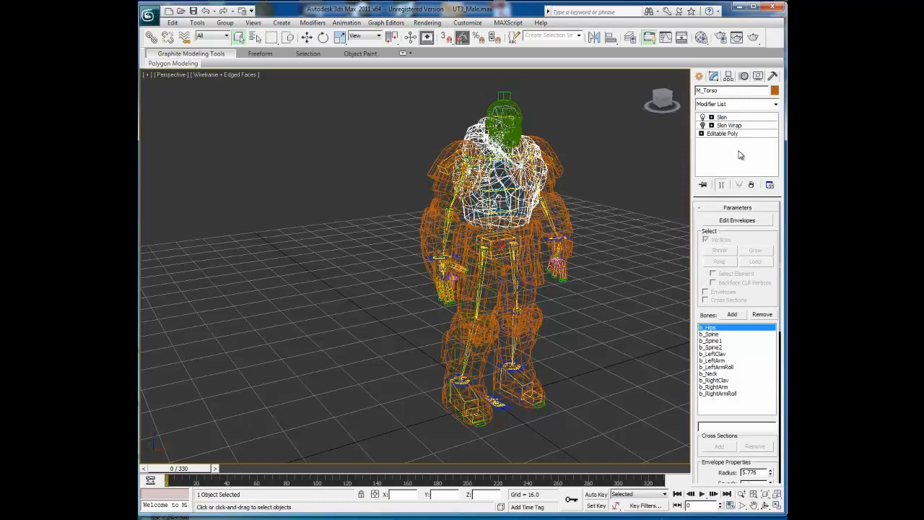
click(739, 155)
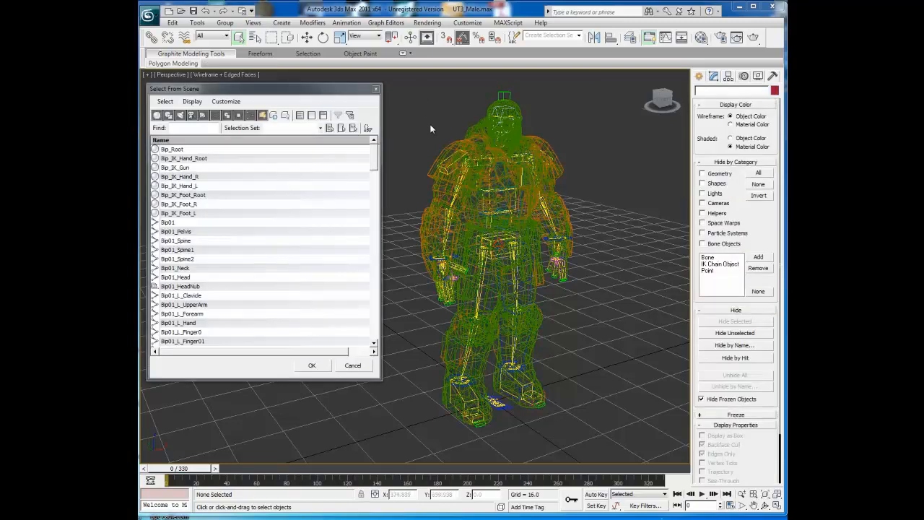
Hide all objects from b_Root to the end of the scene list and preview the animation on the remaining biped
drag(375, 153, 370, 241)
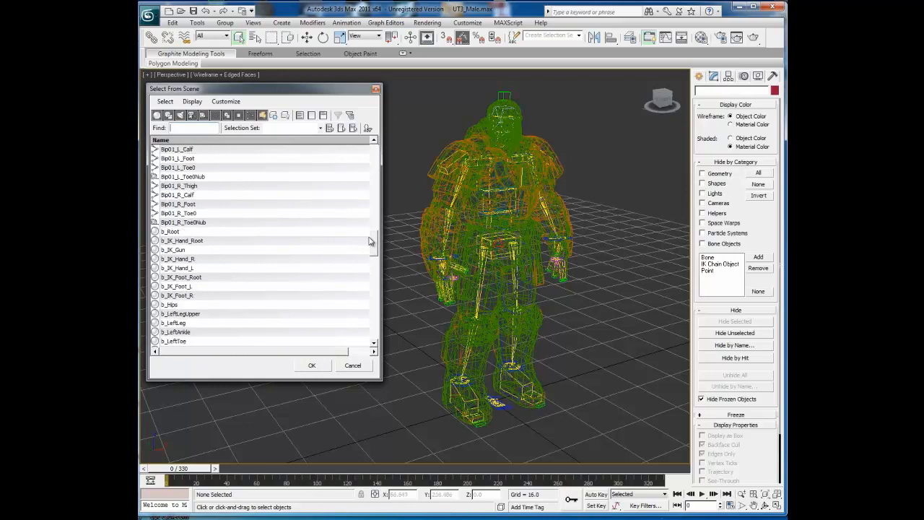
click(173, 232)
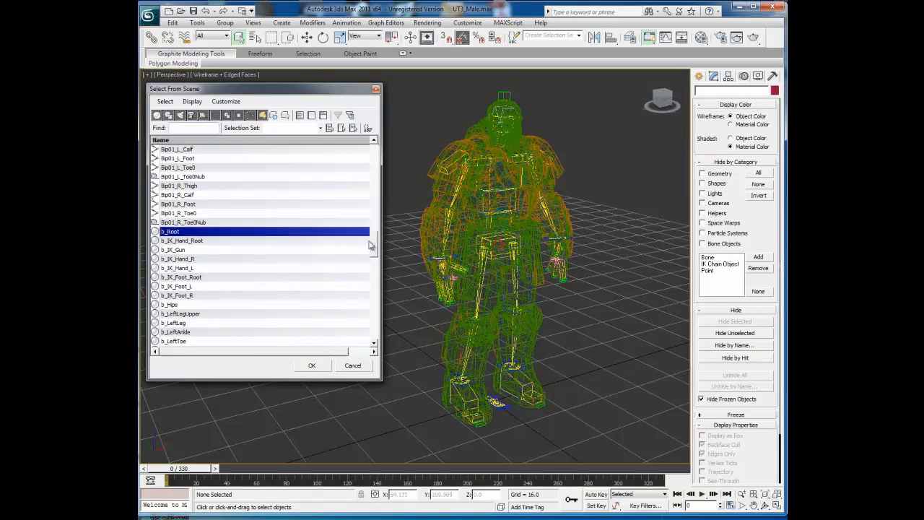
key(shift+End)
click(311, 369)
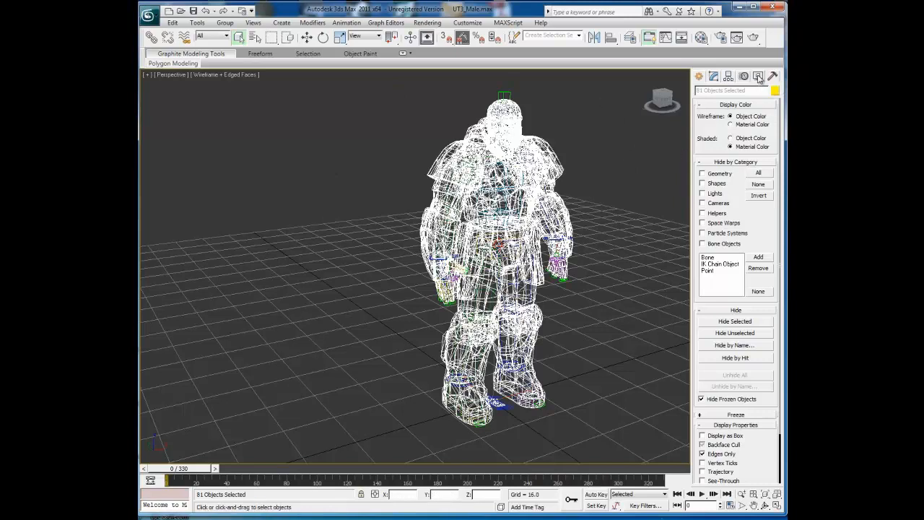
click(741, 322)
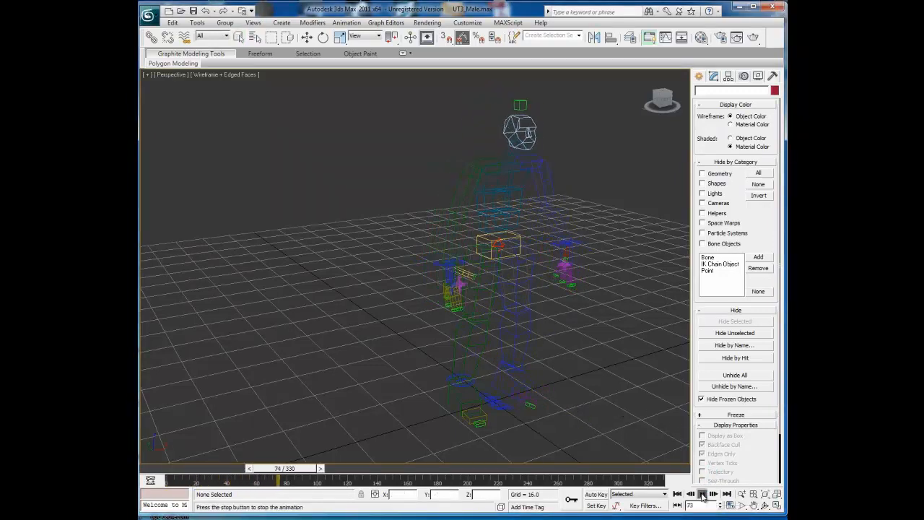
click(703, 495)
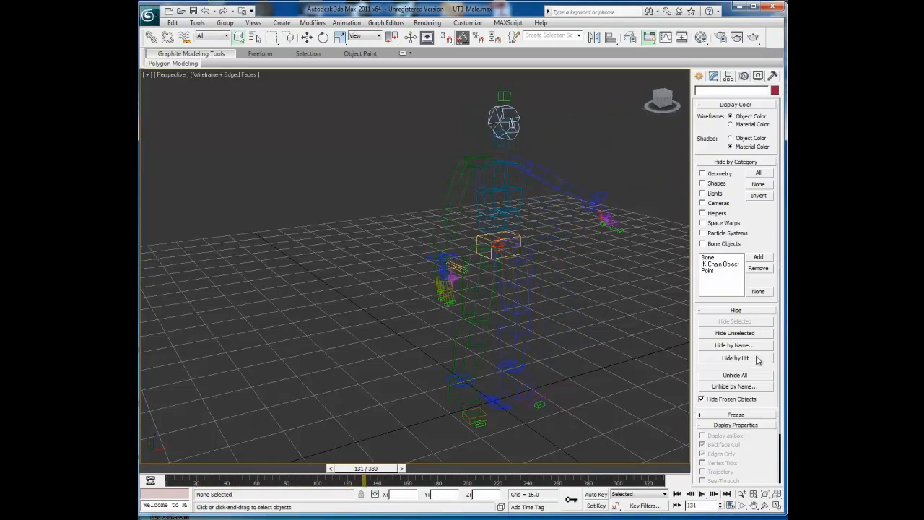
Unhide all objects and preview the animation on the complete character
click(737, 378)
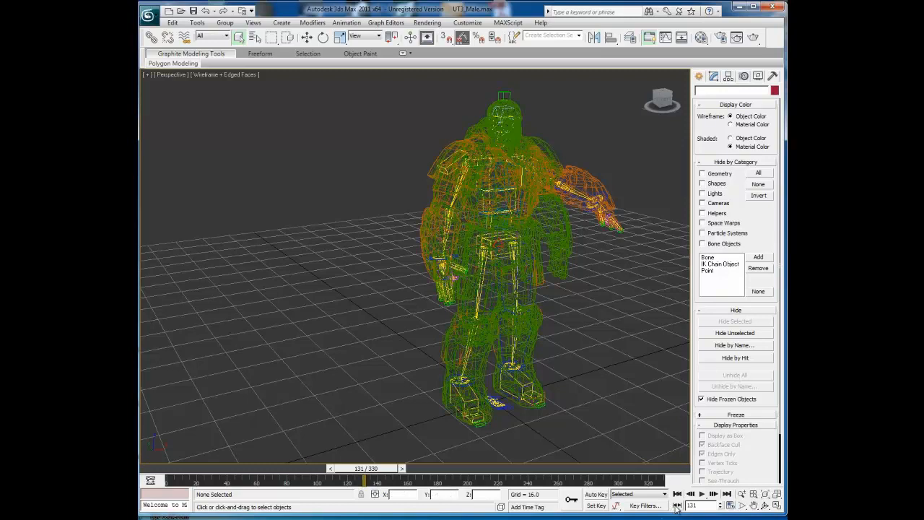
click(703, 494)
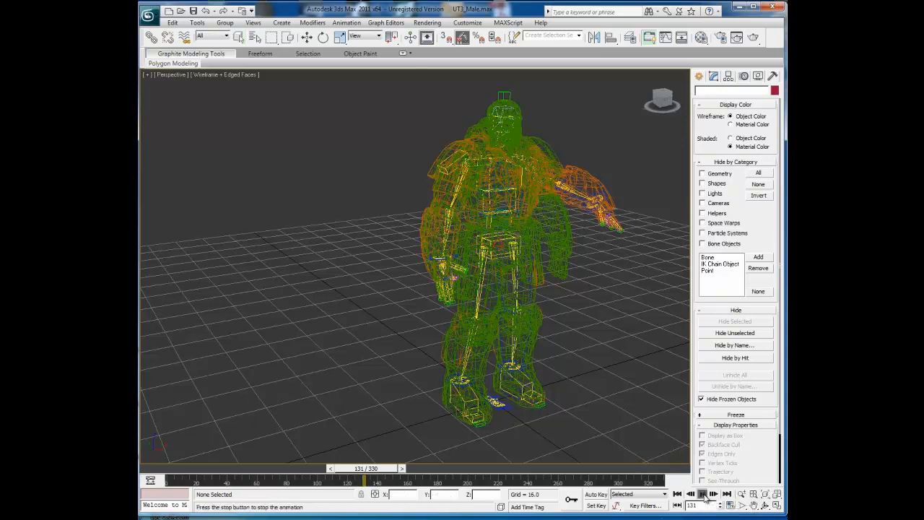
click(702, 495)
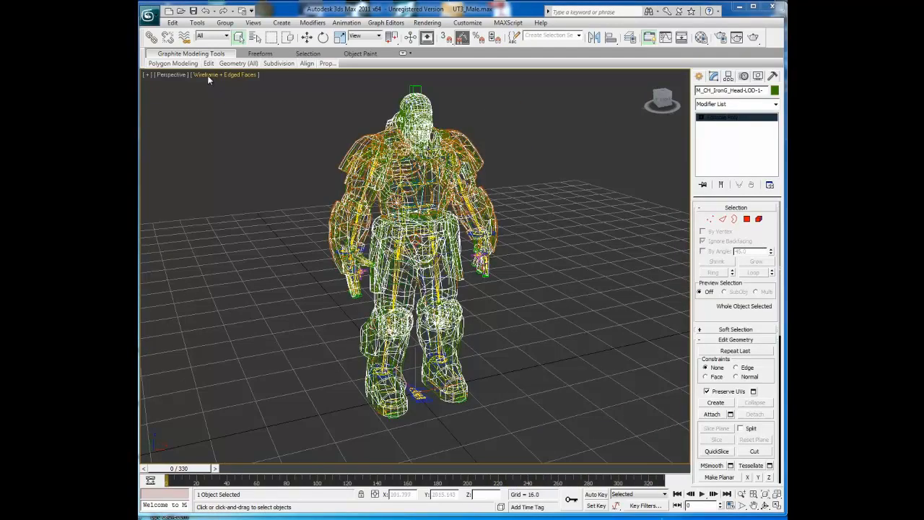
Set the perspective view to Smooth + Highlights shading and move the animation to frame 36
click(208, 75)
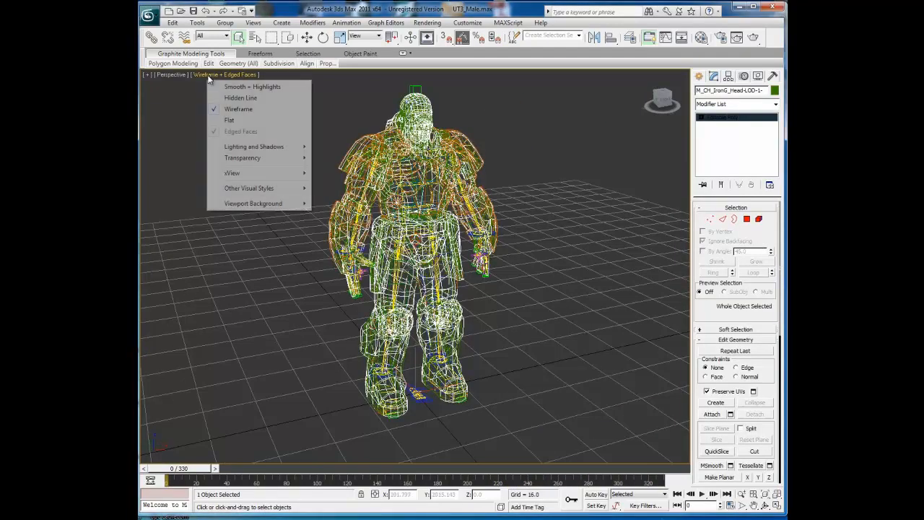
click(217, 87)
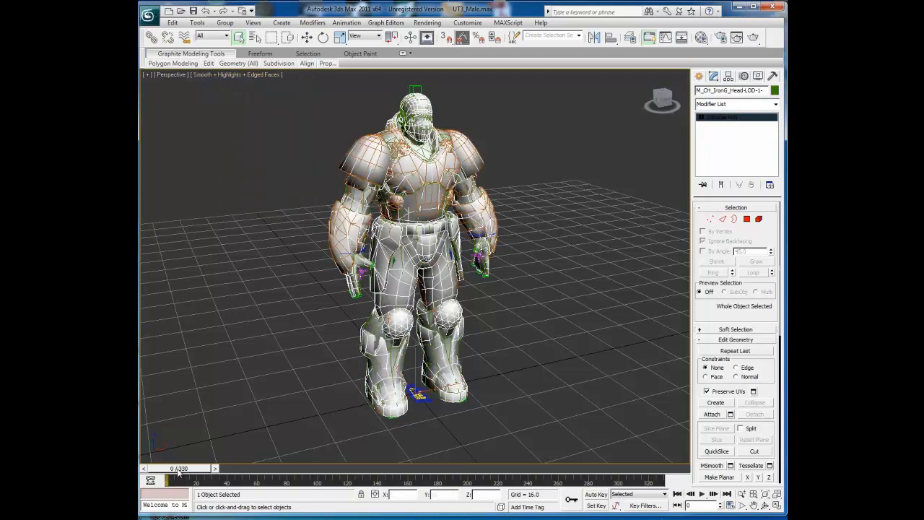
drag(180, 469, 231, 478)
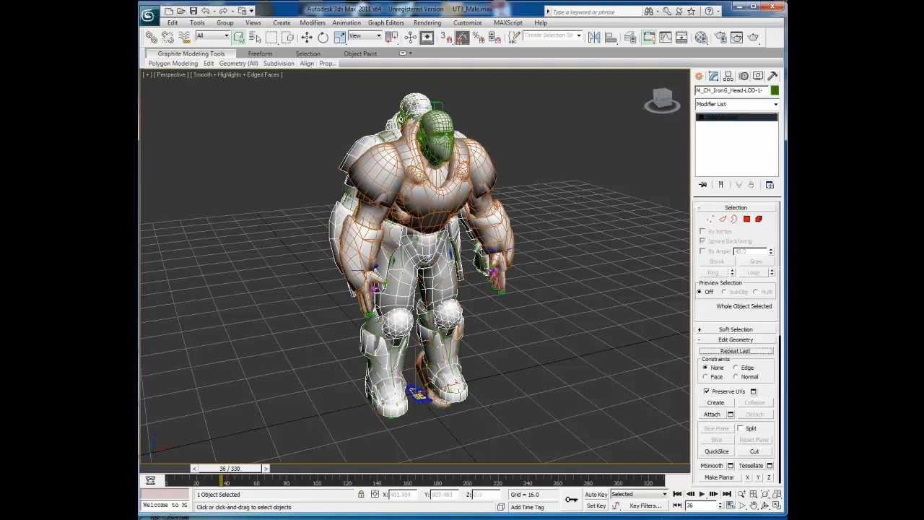
Move the three LOD meshes along X into a row beside the character, with LOD-1 at about 62 and LOD-3 at about 181
click(309, 38)
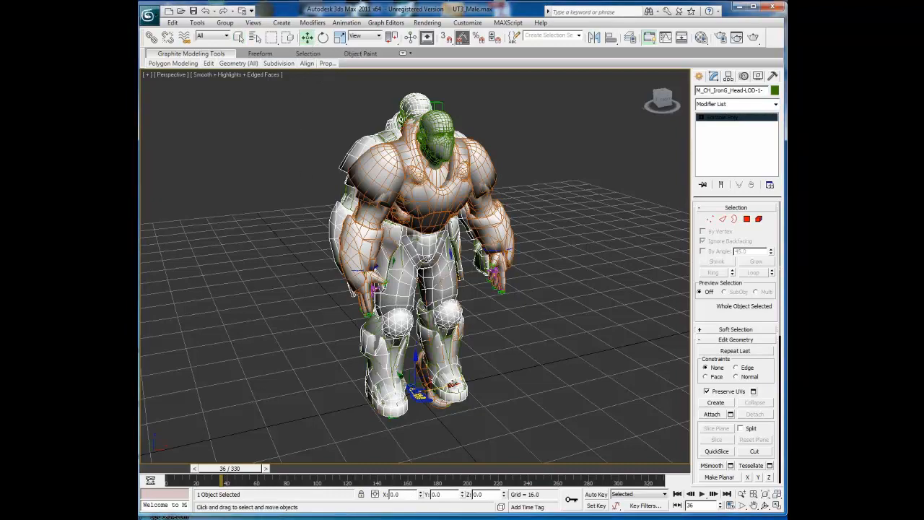
shift+drag(453, 386, 610, 368)
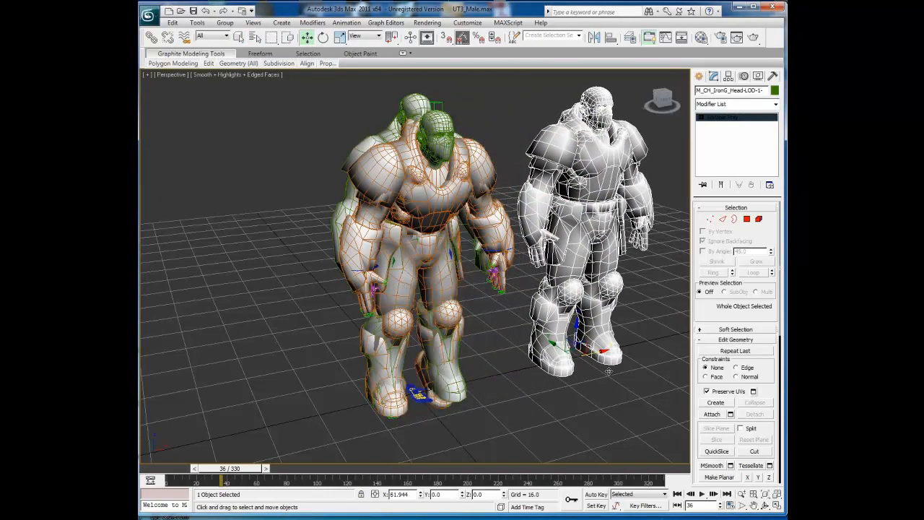
click(411, 107)
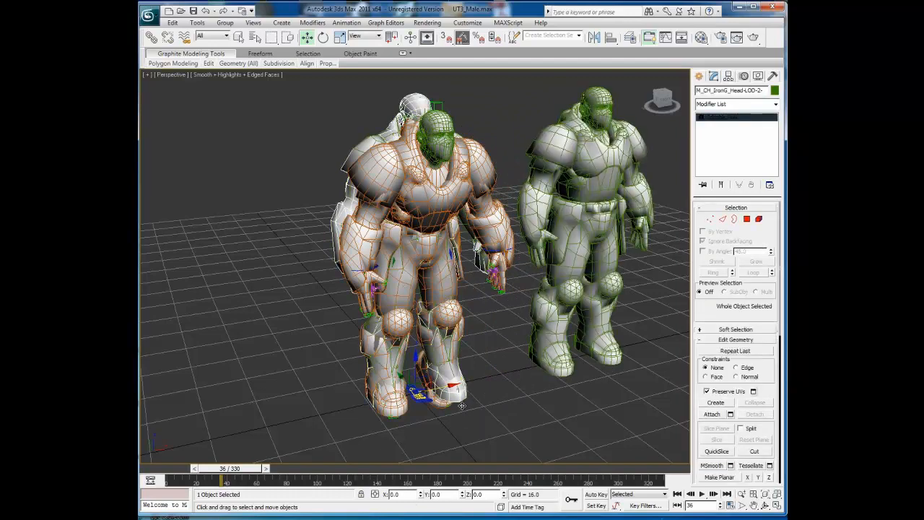
shift+drag(462, 406, 734, 332)
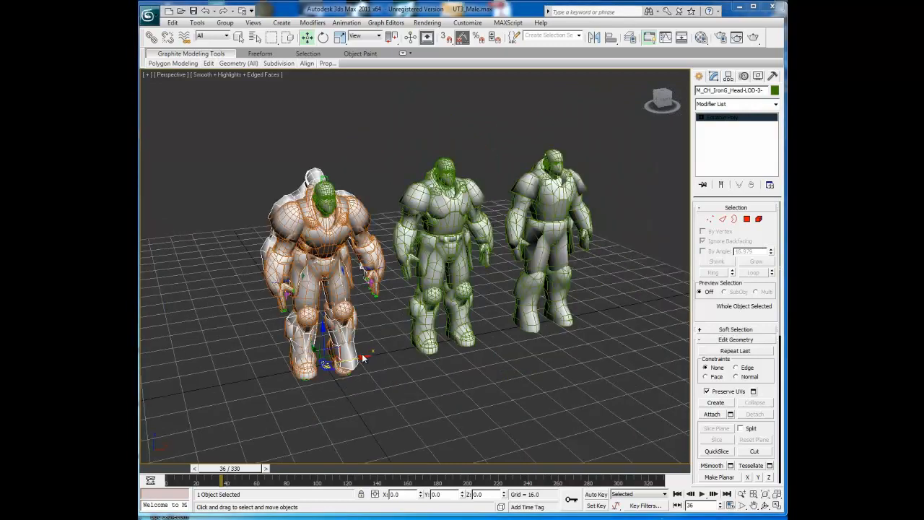
drag(362, 353, 650, 339)
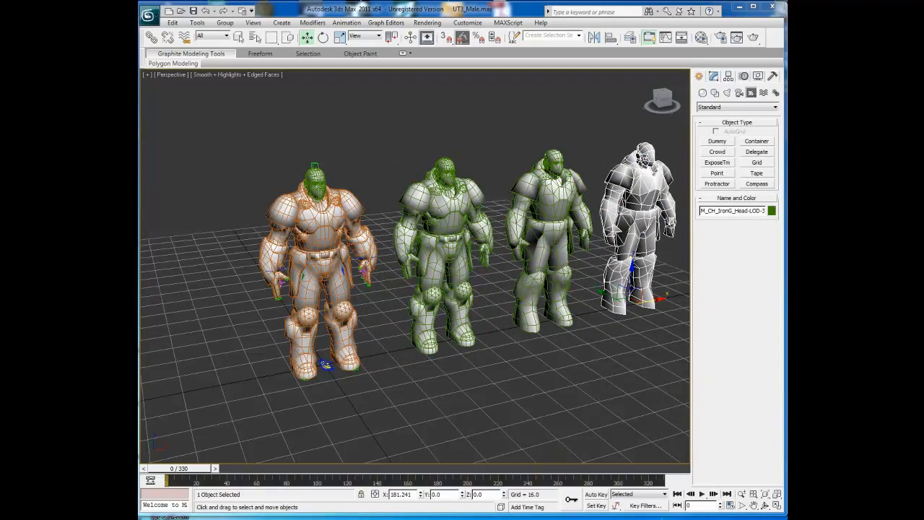
Open the Polygon Counter utility and move its window clear of the LOD meshes
click(776, 93)
click(773, 76)
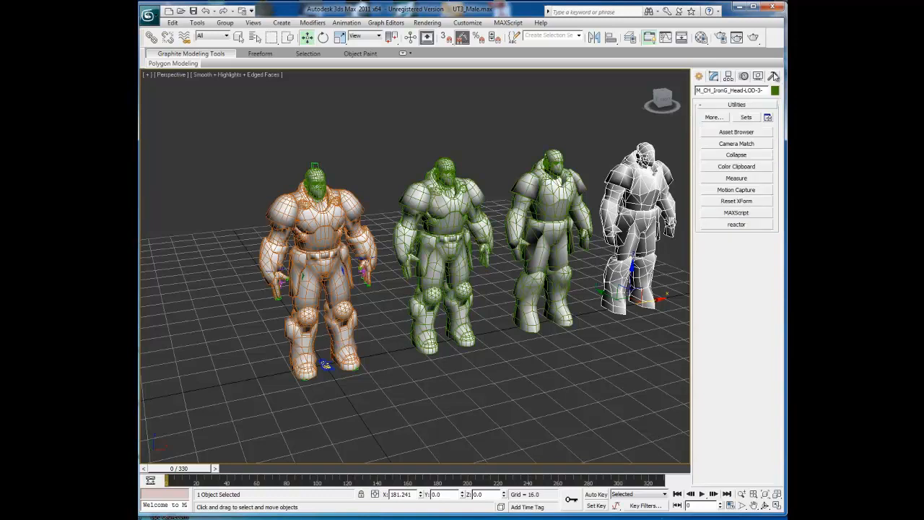
click(713, 117)
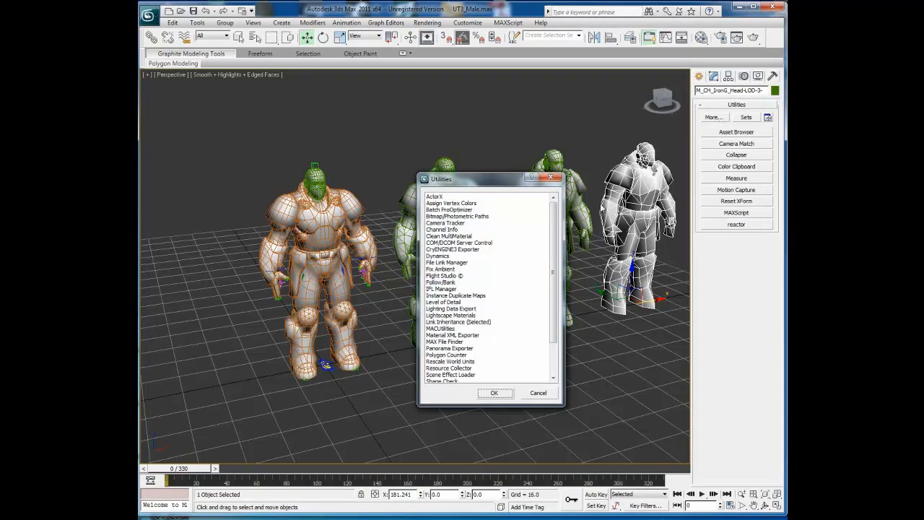
double_click(446, 356)
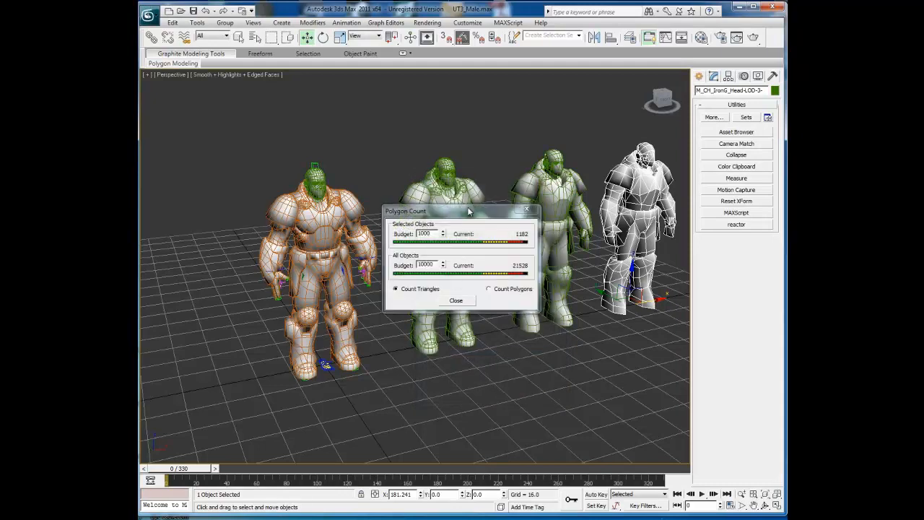
drag(470, 211, 245, 84)
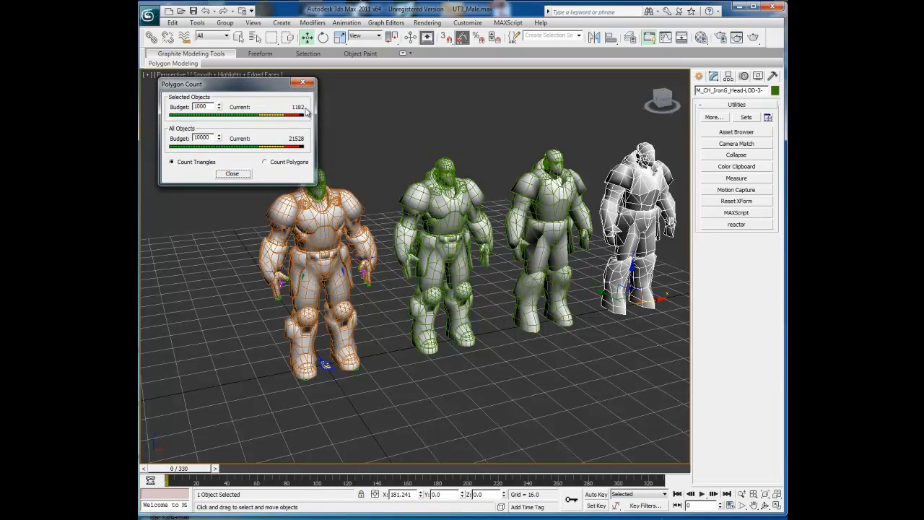
Check the triangle counts of the LOD-1, LOD-2 and LOD-3 meshes and the original character's torso one at a time
click(538, 192)
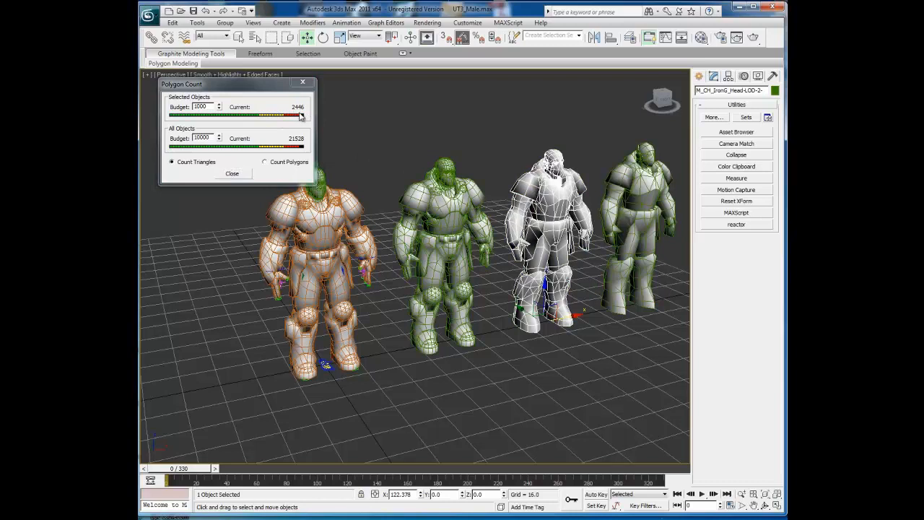
click(422, 211)
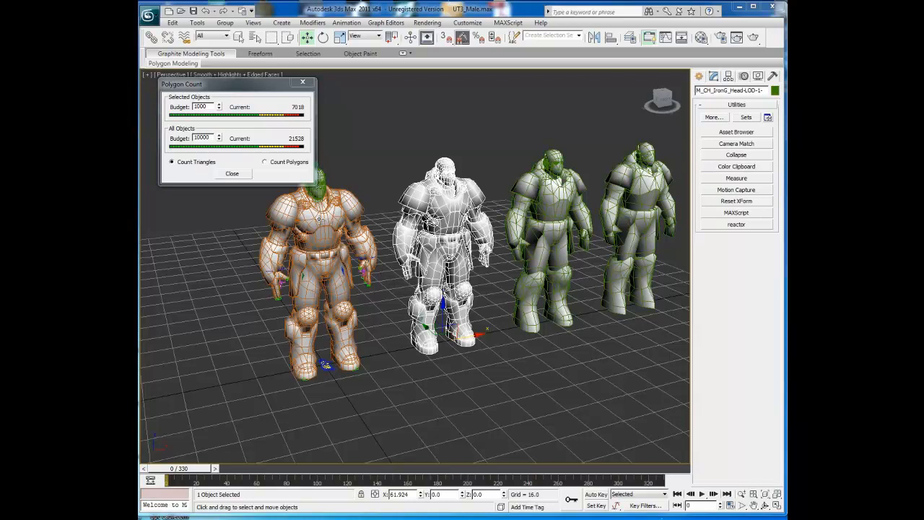
click(320, 215)
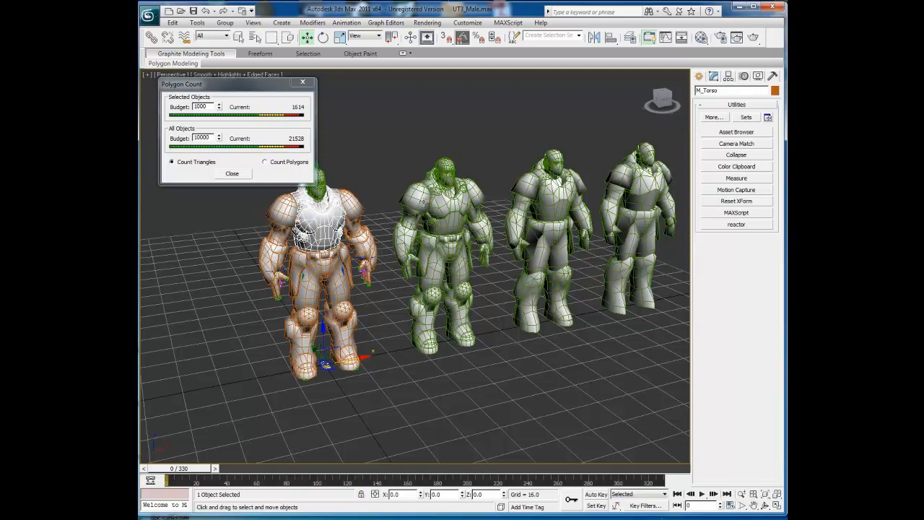
click(423, 204)
click(540, 197)
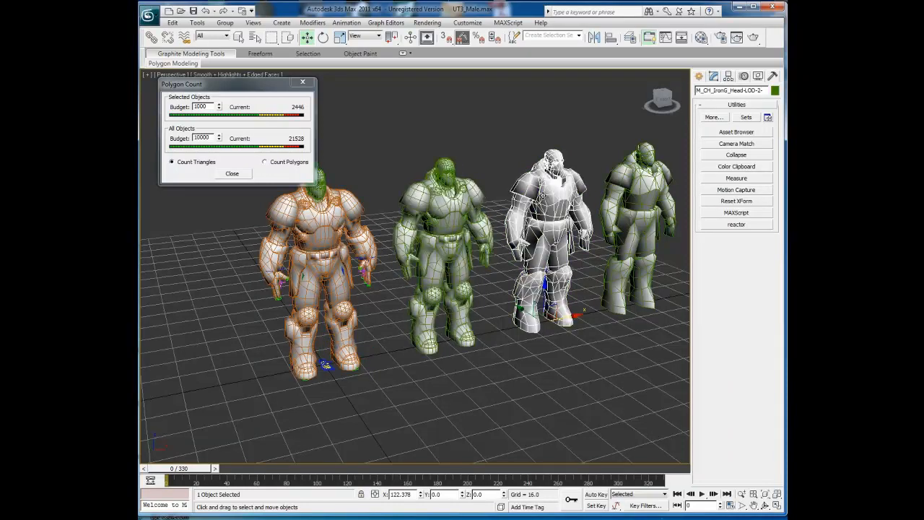
click(627, 187)
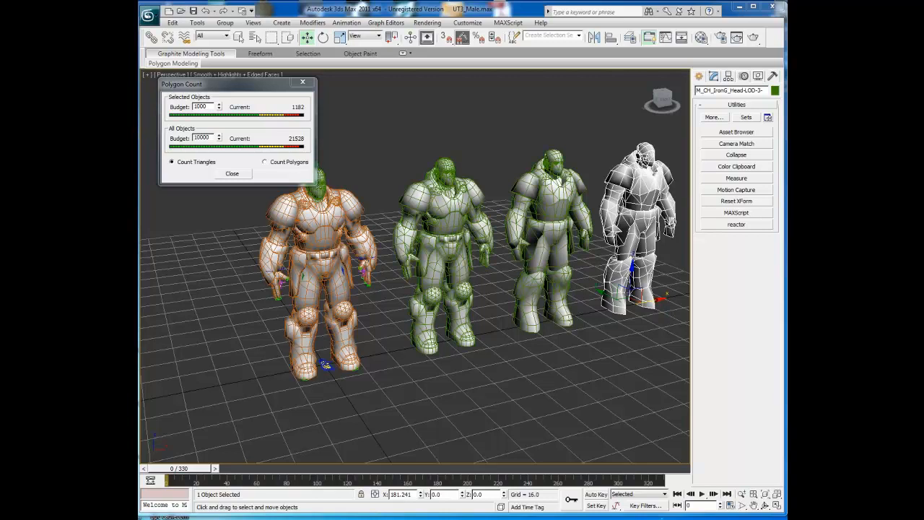
Switch to Windows Explorer and open the Max2011_x64 plugin folder under UDK-2011-12\Binaries\ActorX
key(alt+Tab)
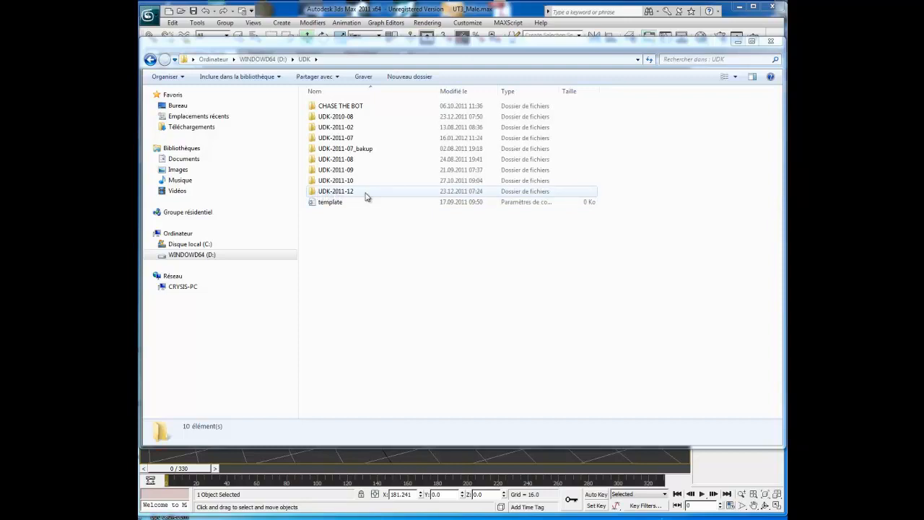
double_click(314, 193)
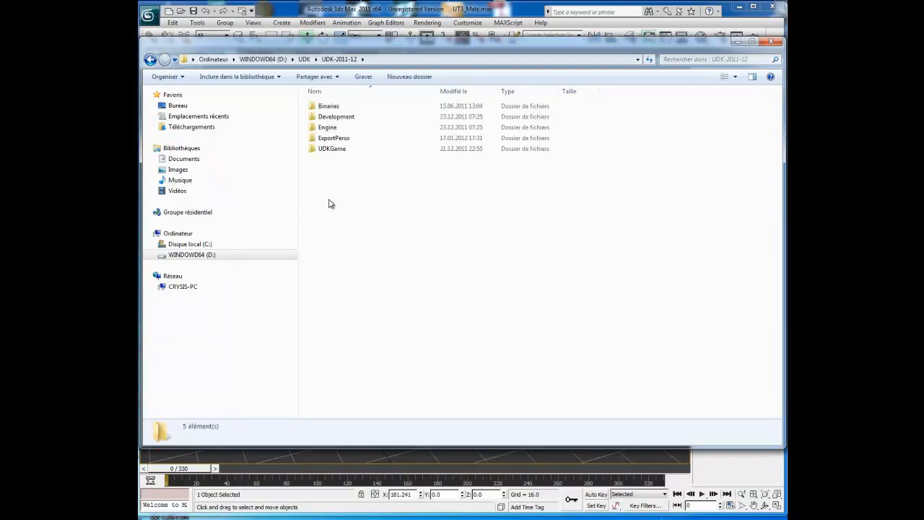
double_click(314, 109)
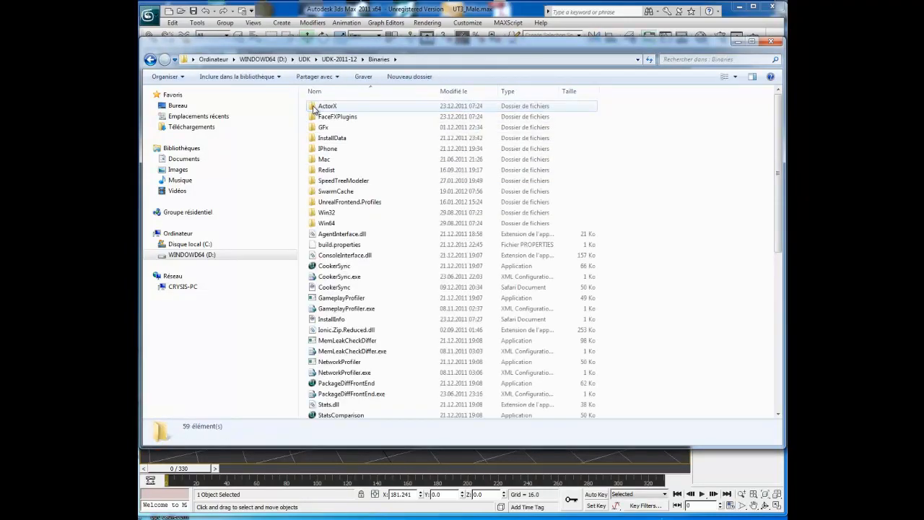
double_click(314, 108)
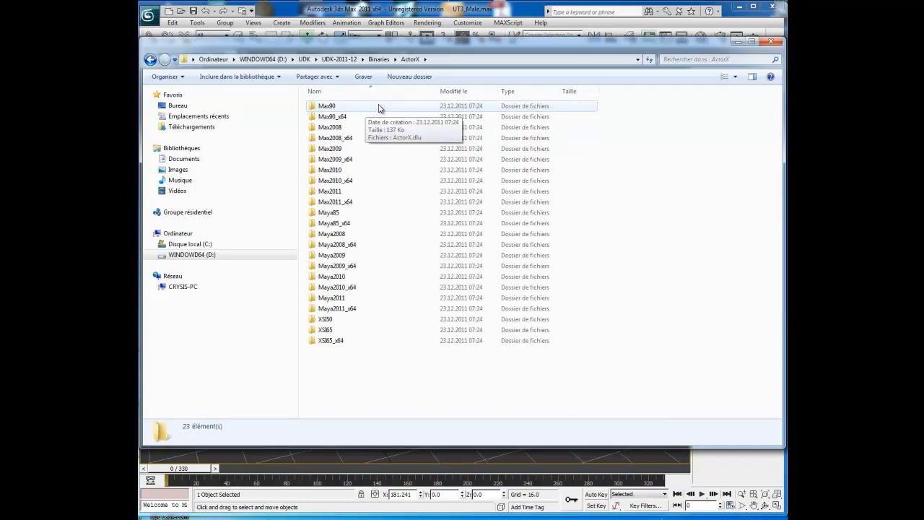
double_click(316, 204)
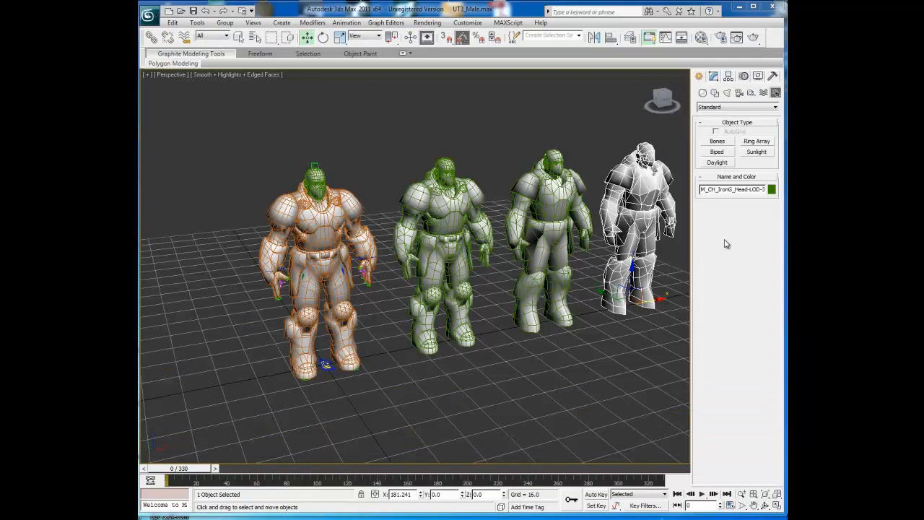
In 3ds Max, set the utilities button set to 10 buttons, assign ActorX to the empty one, and open ActorX
click(774, 76)
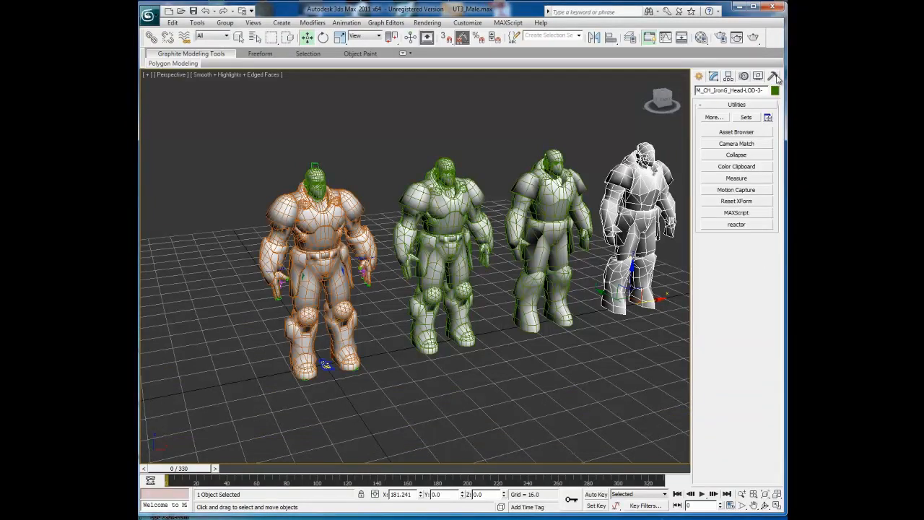
click(768, 119)
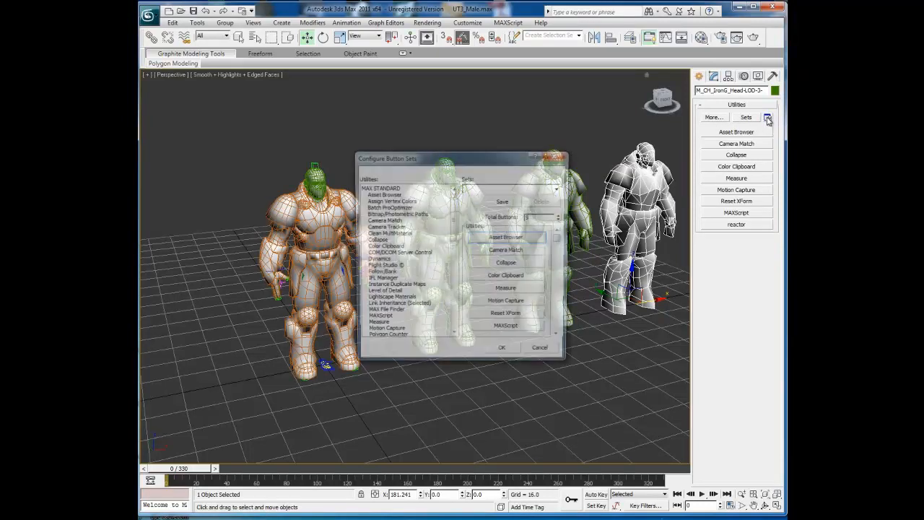
drag(466, 161, 457, 133)
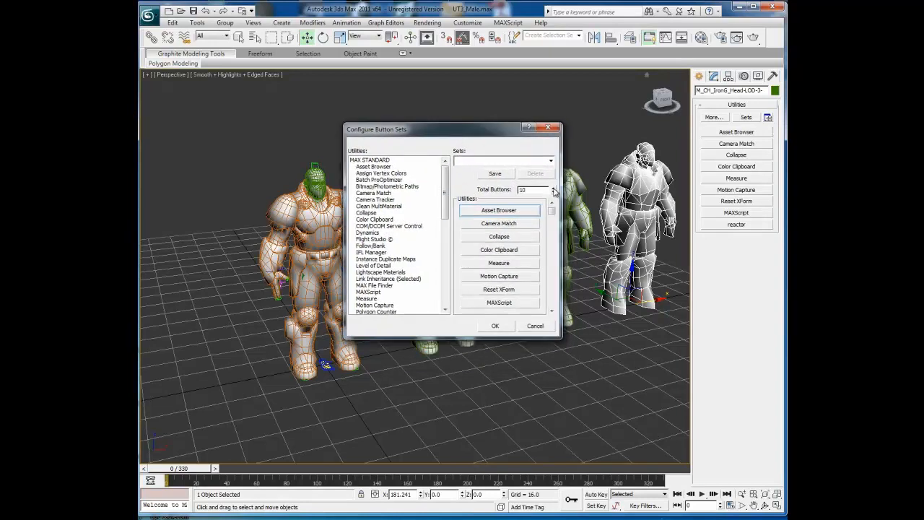
drag(552, 210, 553, 318)
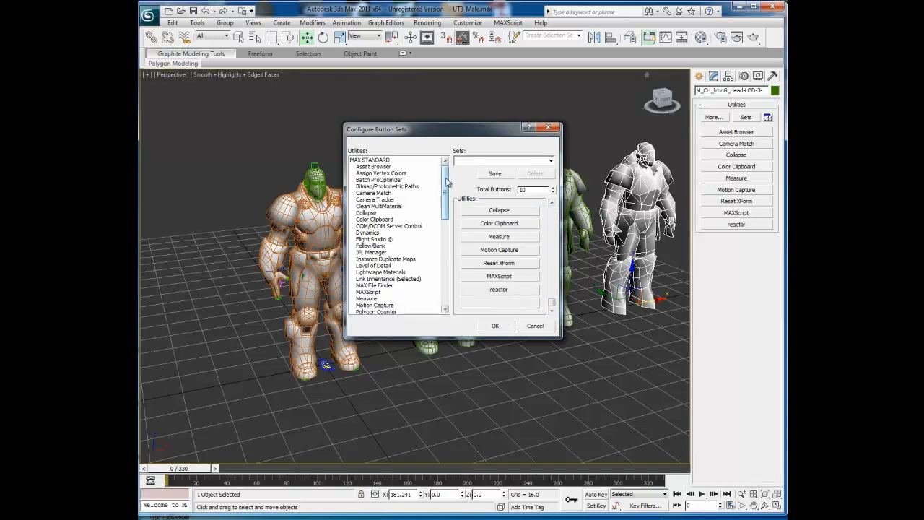
drag(446, 182, 446, 269)
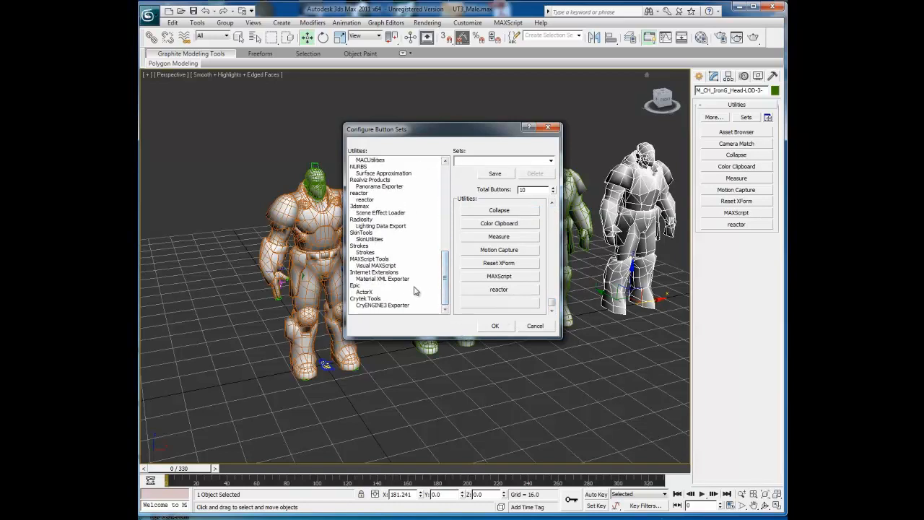
click(365, 292)
drag(365, 298, 495, 306)
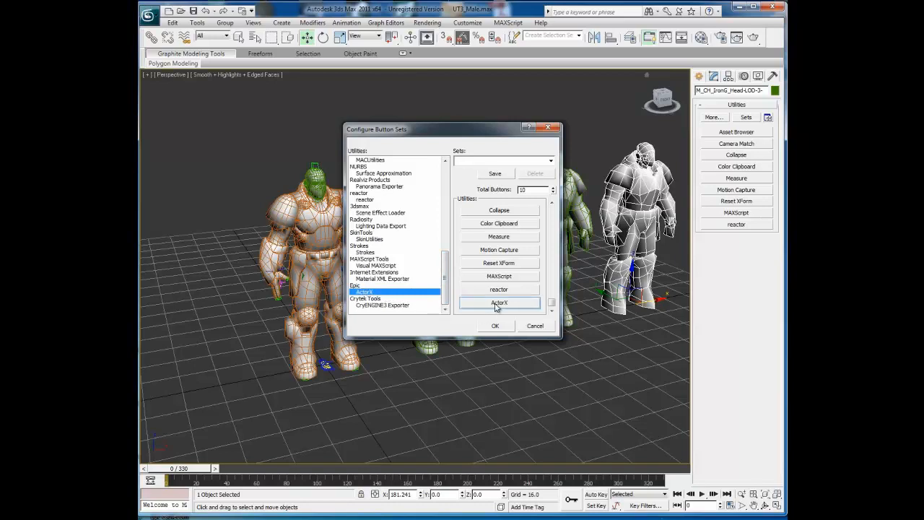
click(495, 326)
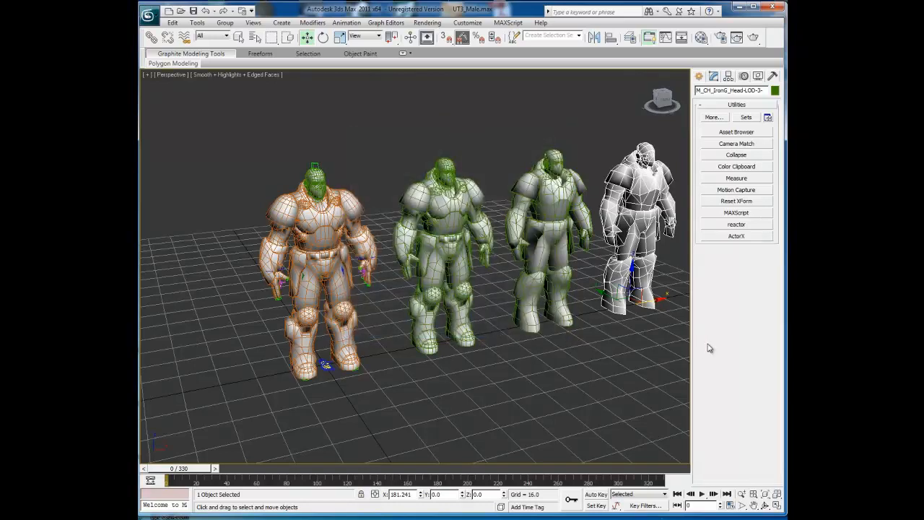
click(738, 237)
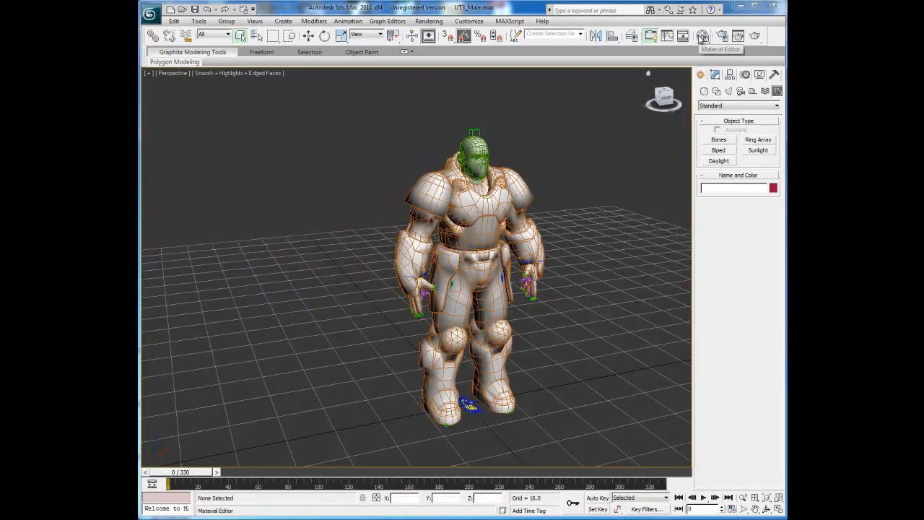
Open the Material Editor and sample the character's torso material into the first sample slot
click(702, 37)
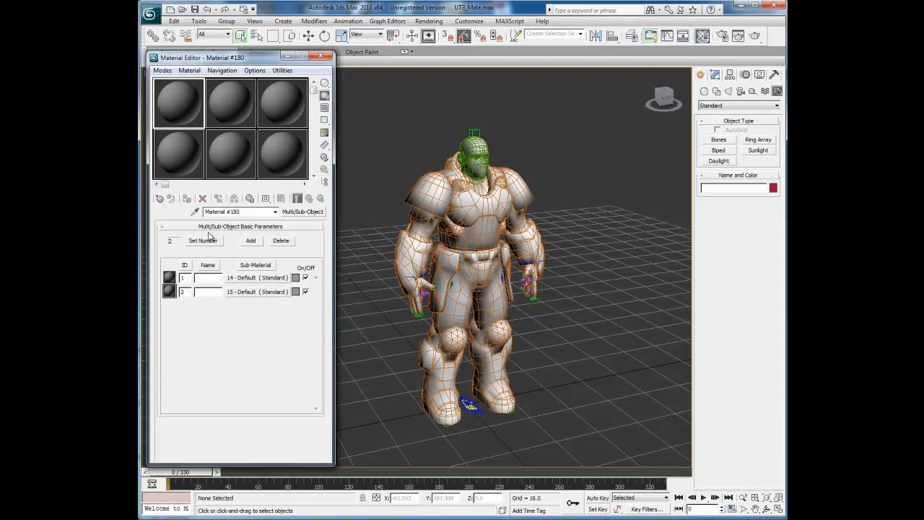
click(195, 211)
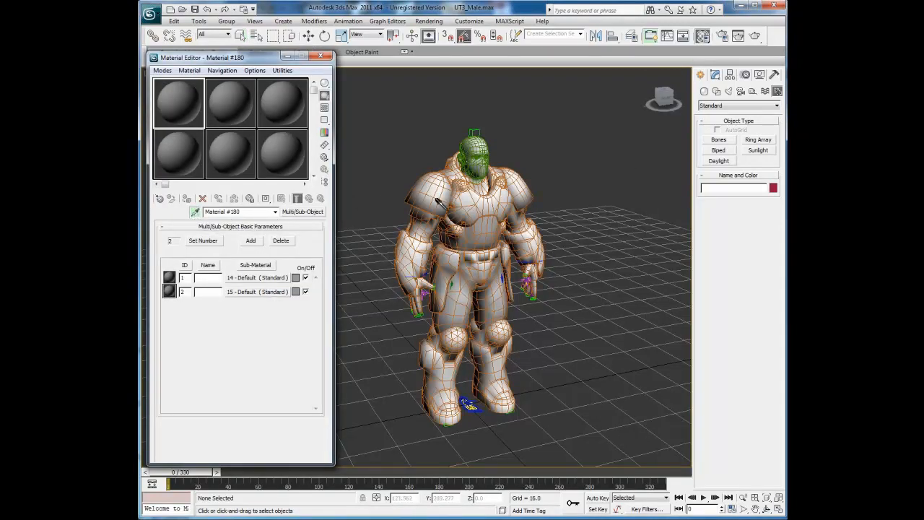
click(466, 203)
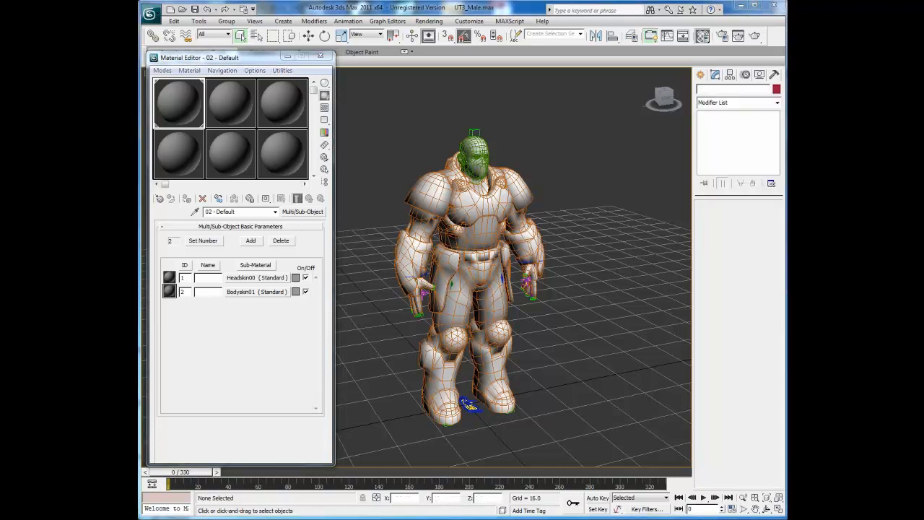
Enter Polygon level on M_Torso's Editable Poly, accept the topology warning, and select the polygons with material ID 2
click(484, 205)
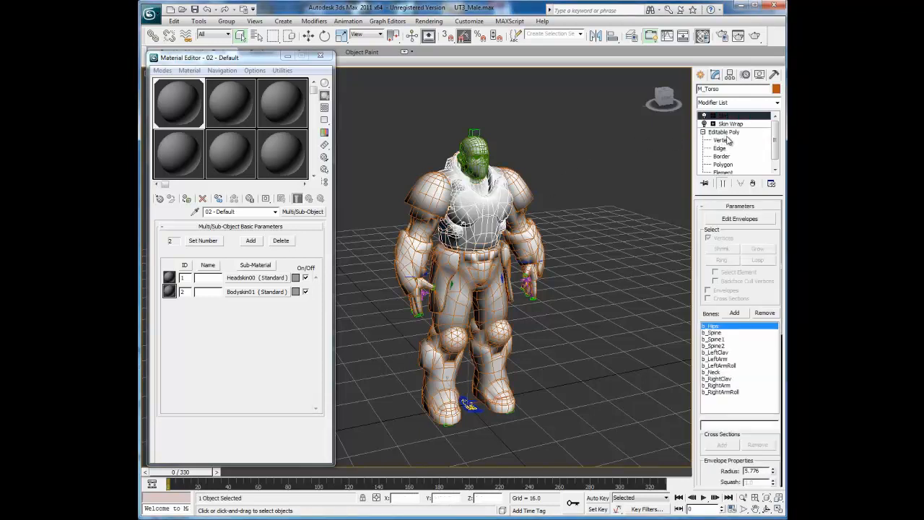
click(724, 165)
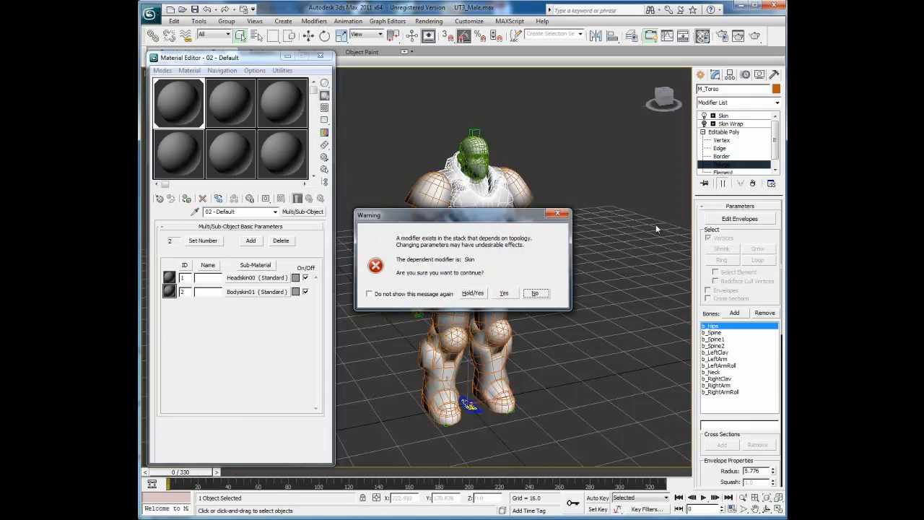
click(502, 293)
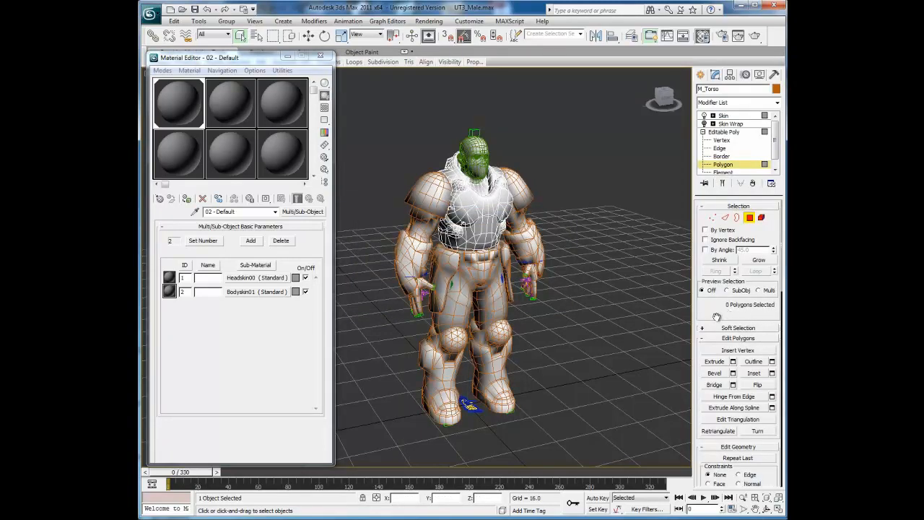
scroll(716, 317, down, 5)
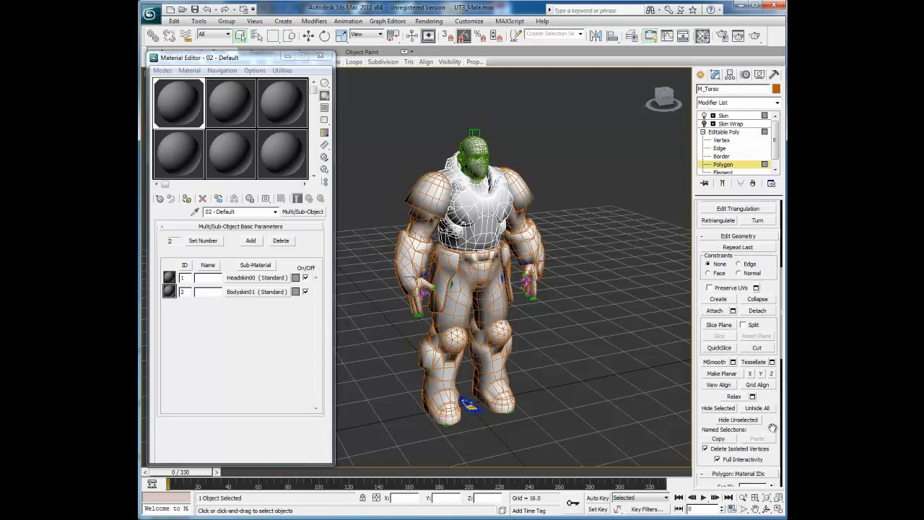
scroll(737, 325, down, 5)
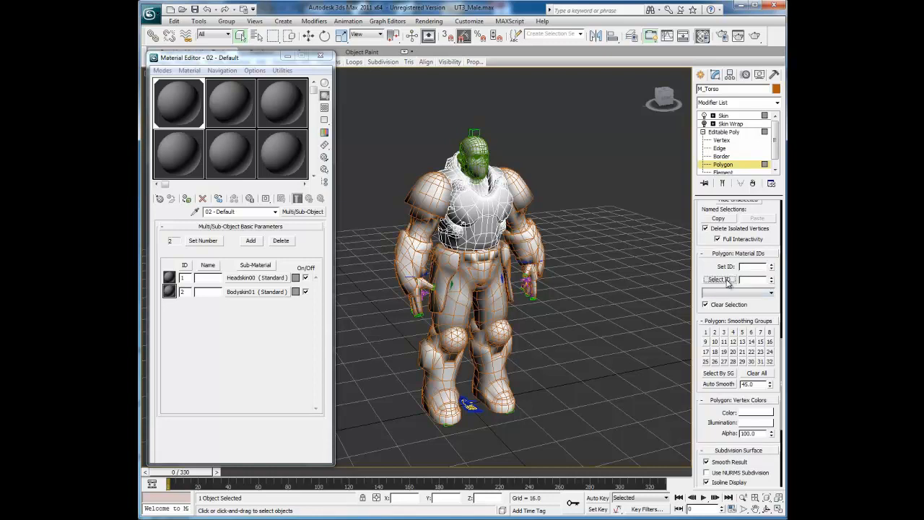
click(771, 278)
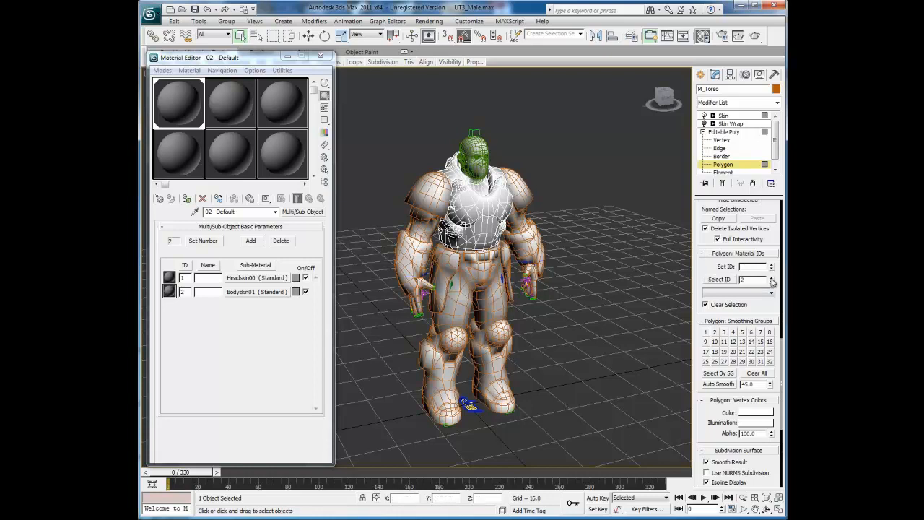
click(719, 279)
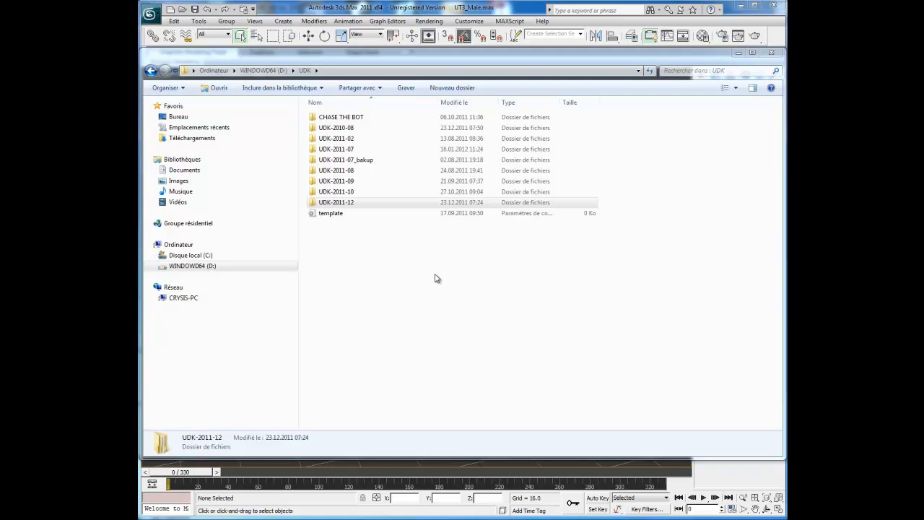
Open the UDK-2011-12 folder in Windows Explorer
click(312, 203)
double_click(312, 203)
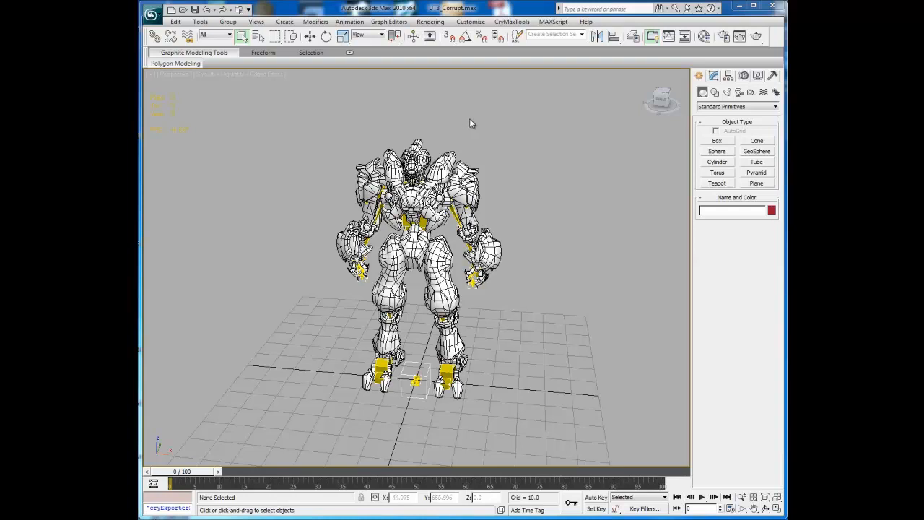
In the UT3_Corrupt scene, open the ActorX utility and review its skeletal mesh and animation exporter settings
click(773, 75)
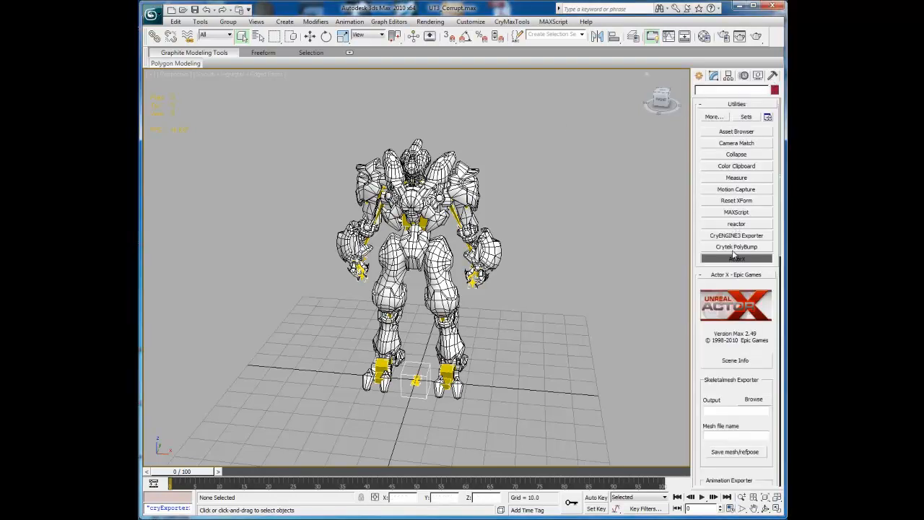
click(735, 258)
drag(706, 344, 710, 226)
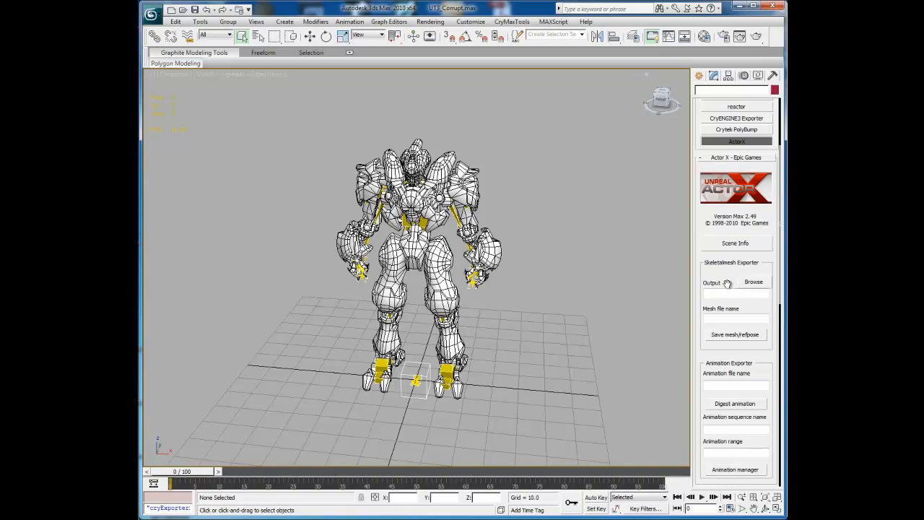
Set the ActorX skeletal mesh output path to the ExportPerso folder and name the mesh file Soldat
click(754, 283)
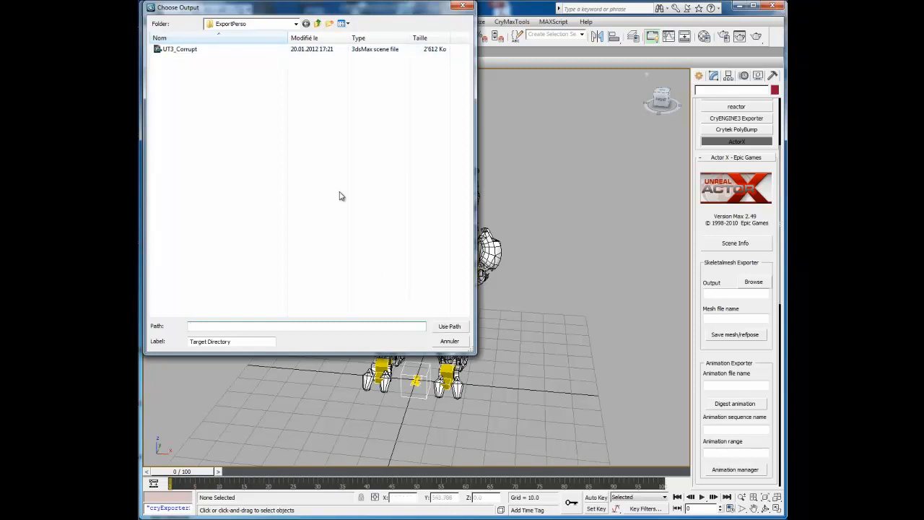
click(449, 326)
click(449, 326)
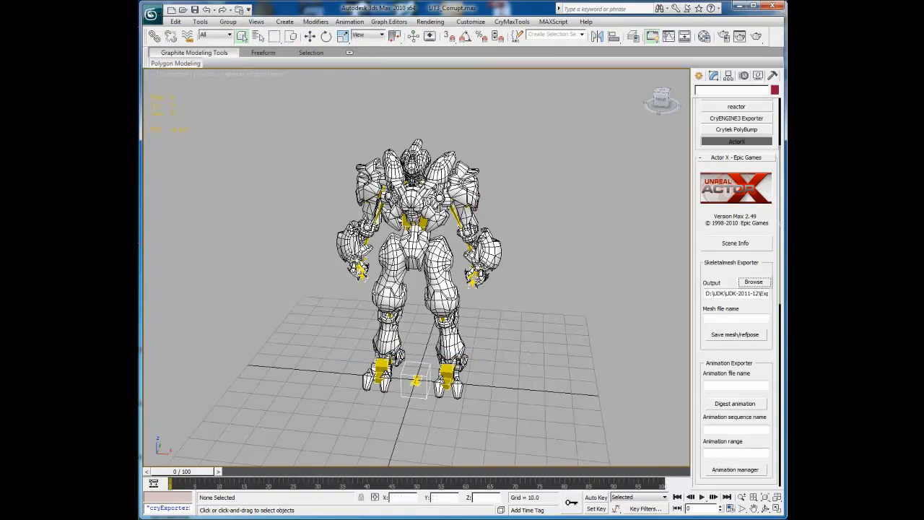
click(734, 320)
text(Soldat)
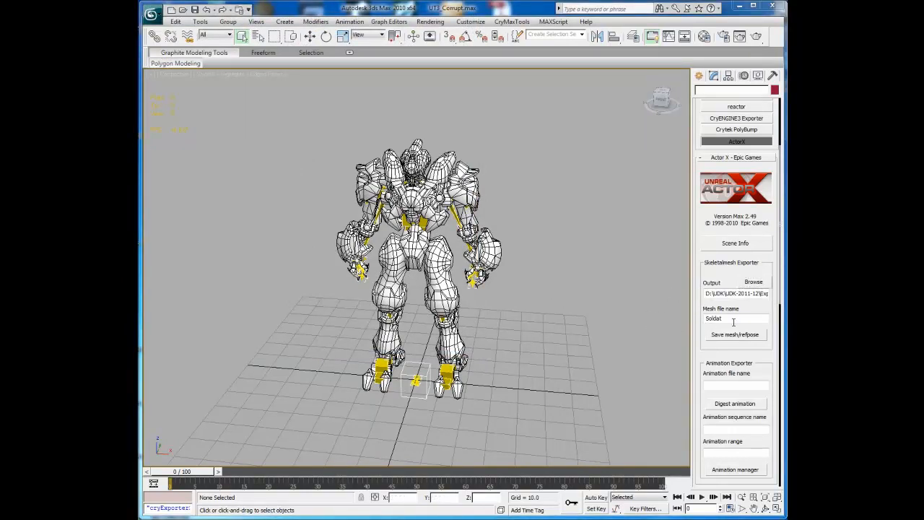
double_click(736, 319)
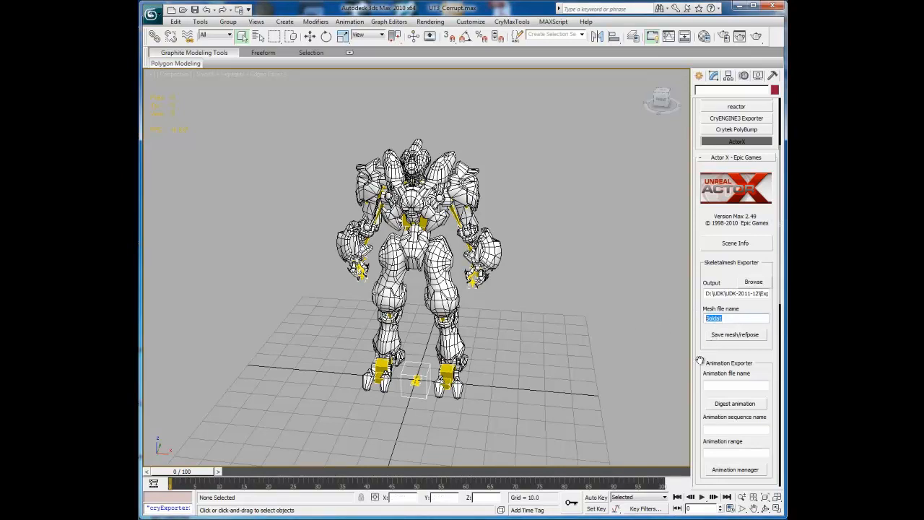
drag(700, 360, 702, 357)
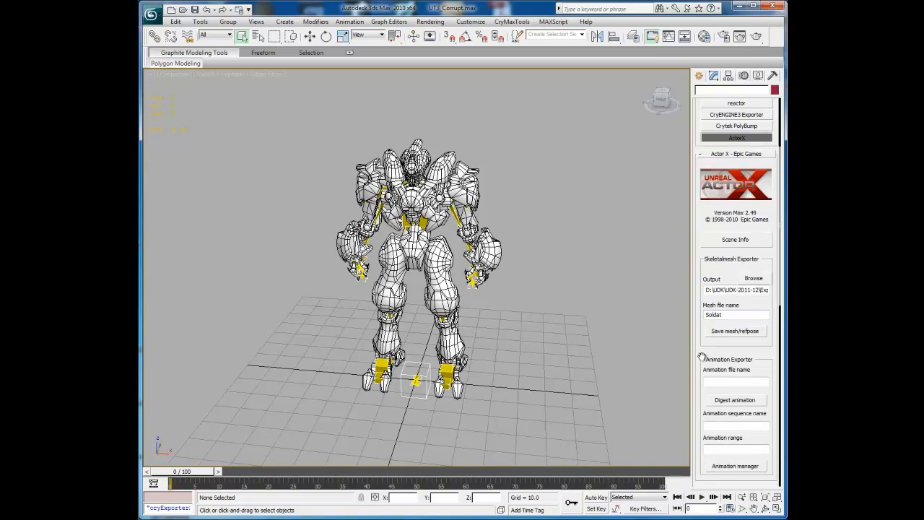
Check the ActorX skin export options and the character's sub-materials in the Material Editor
scroll(702, 357, down, 5)
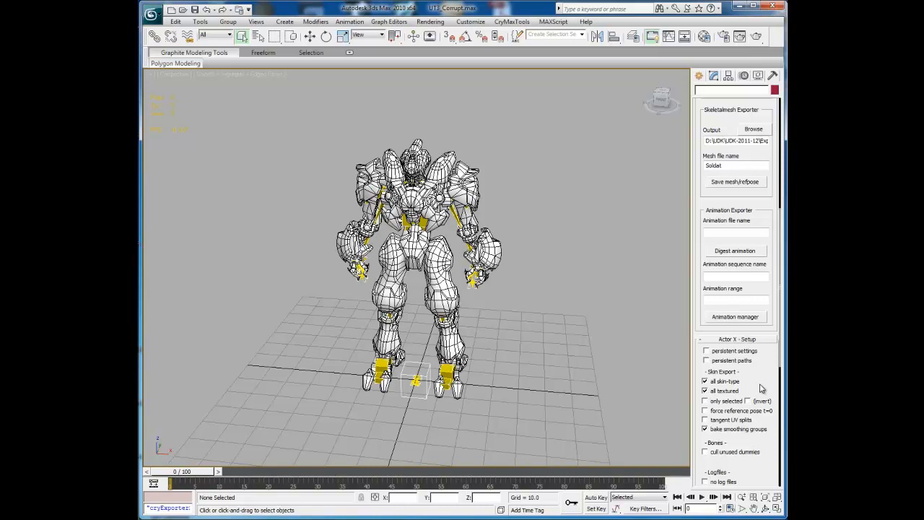
scroll(753, 389, up, 3)
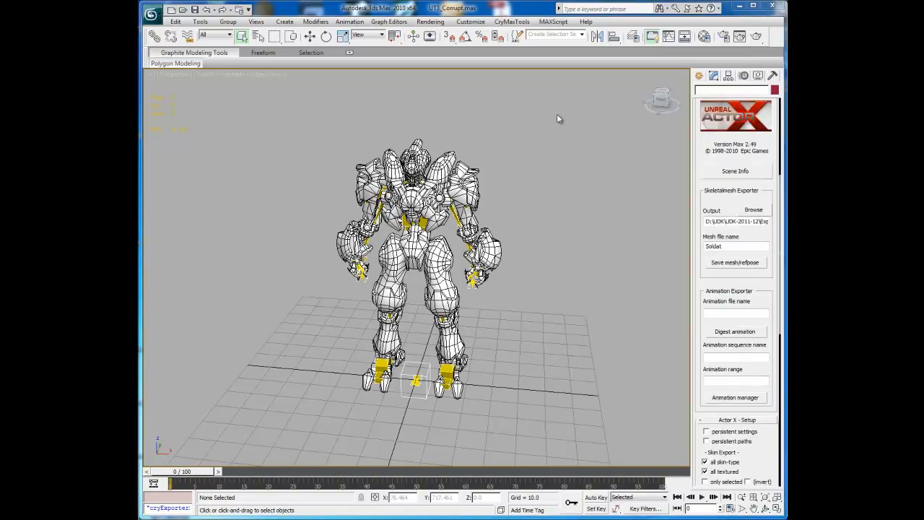
click(704, 37)
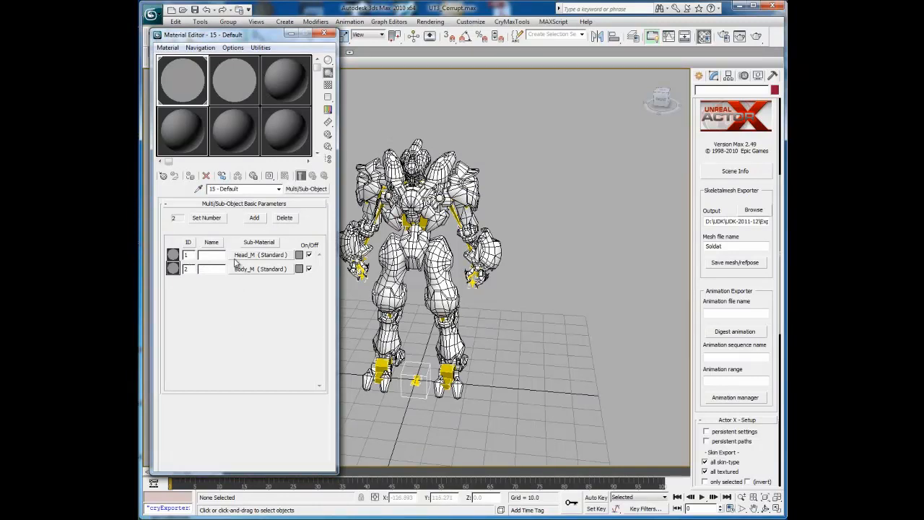
click(324, 34)
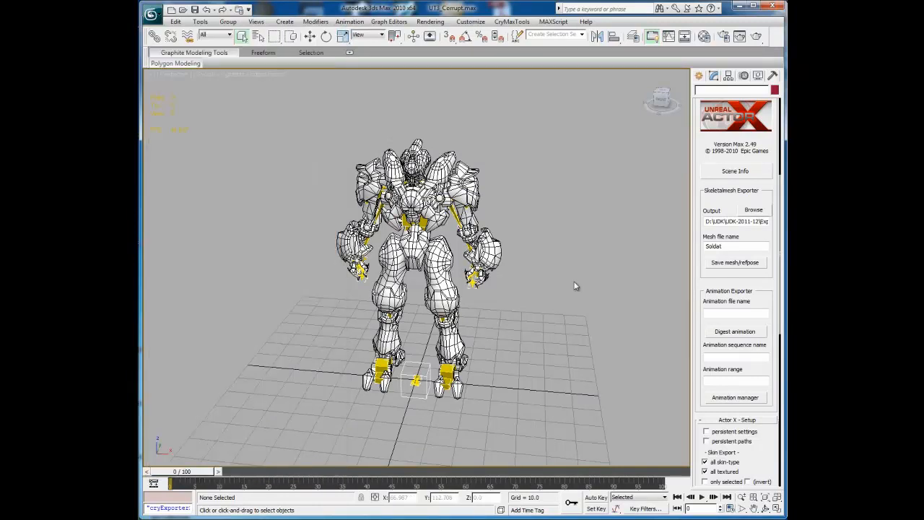
Export the character's mesh and reference pose to the Soldat file and dismiss the notes
click(727, 262)
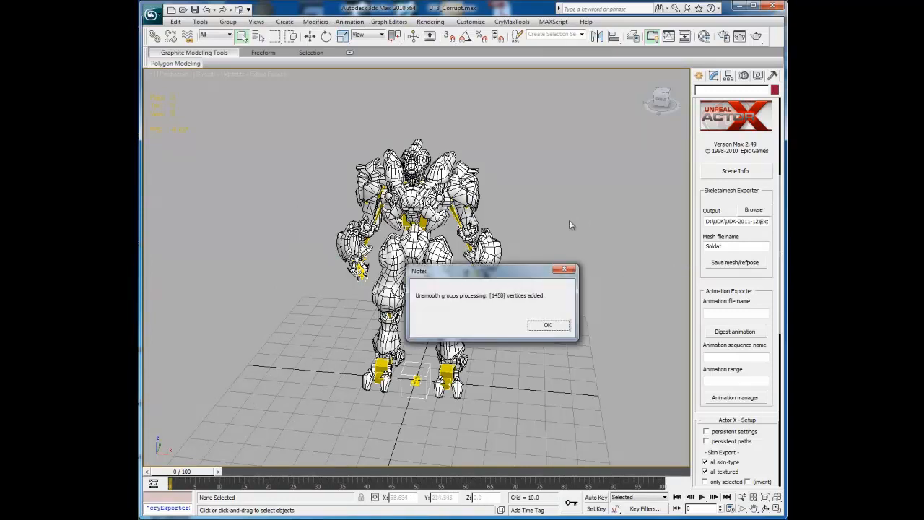
click(548, 325)
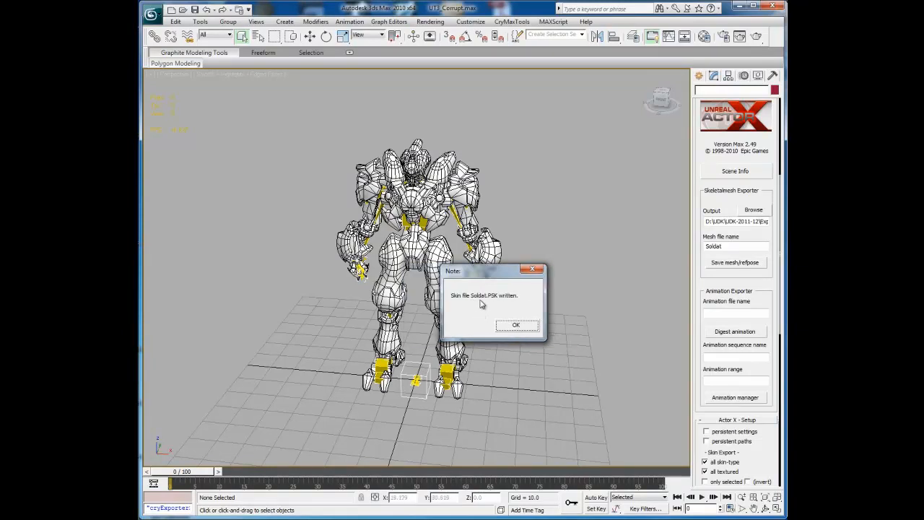
click(515, 325)
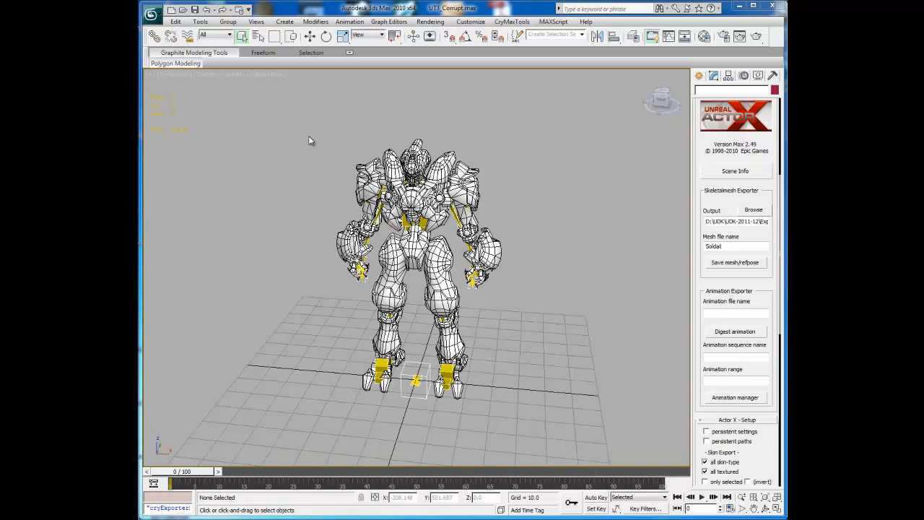
Move the timeline to frame 25 and set the animation file name to AnimSoldat
drag(191, 476, 307, 478)
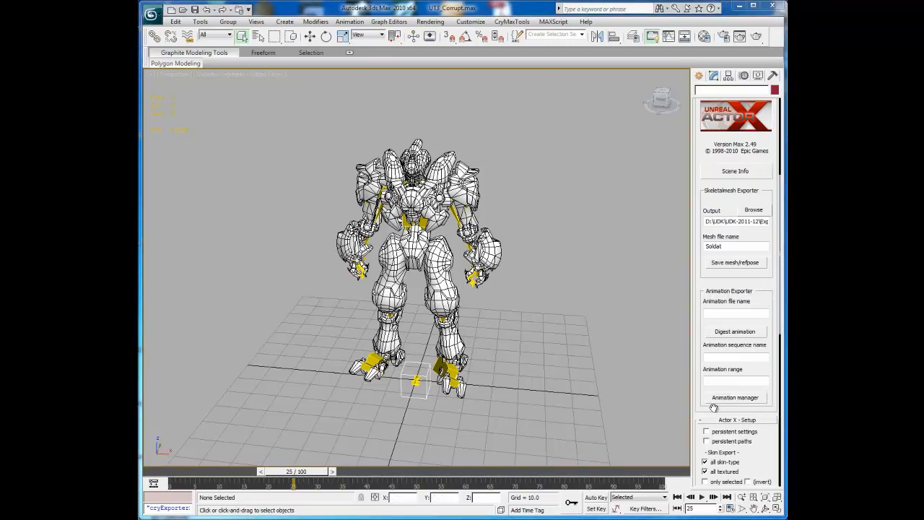
click(721, 313)
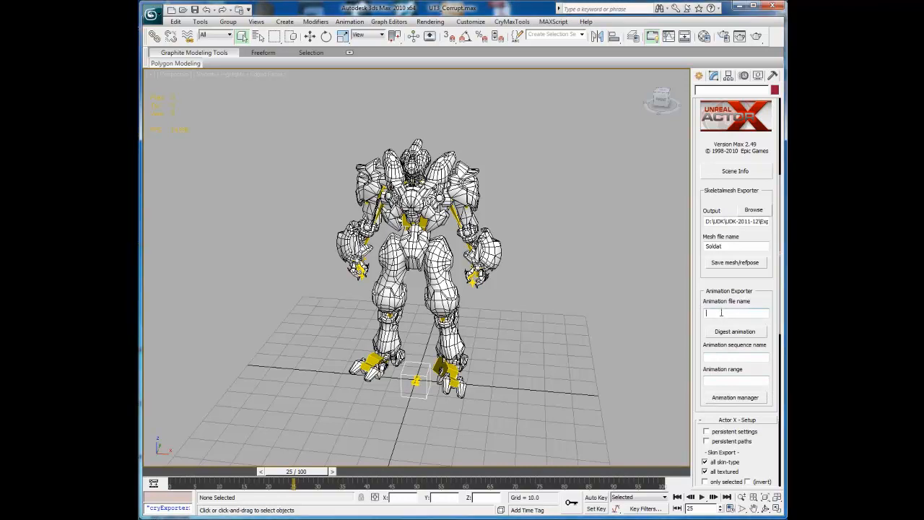
text(AnimSoldat)
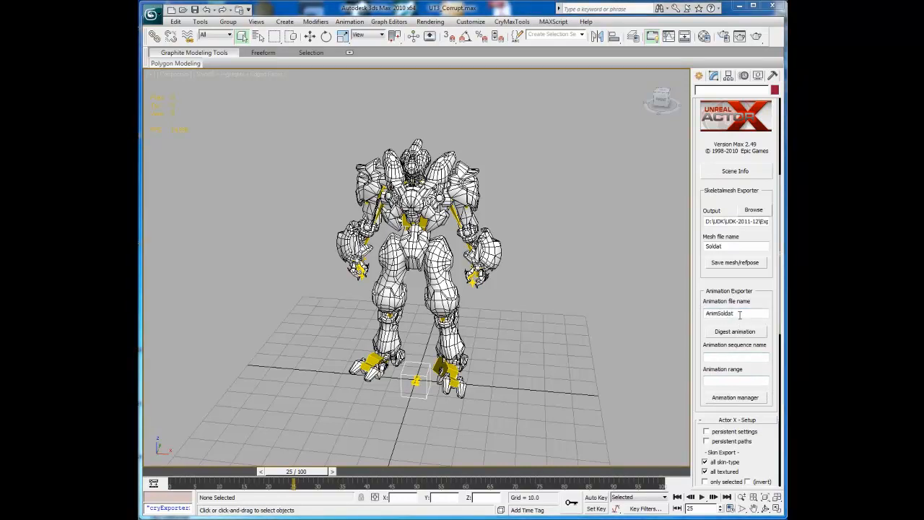
key(Return)
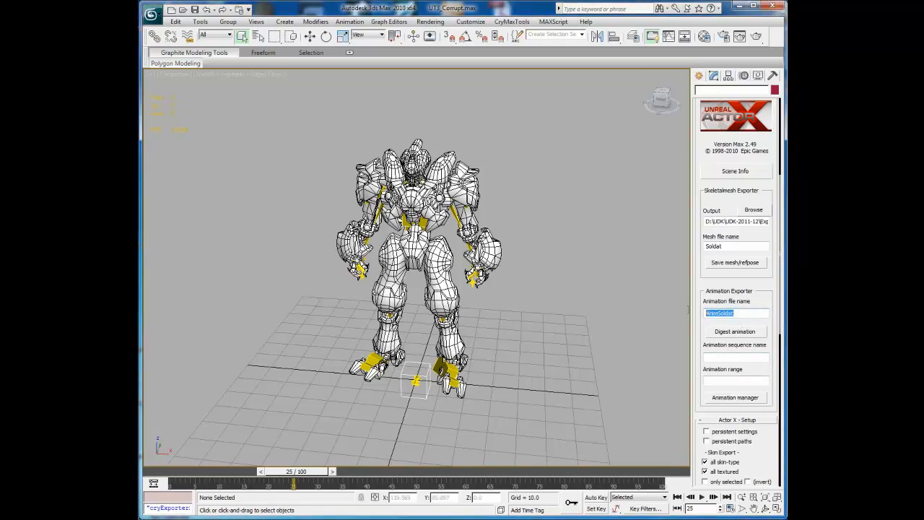
Name the animation sequence Test, set its range to 0-25, and digest the animation
click(707, 357)
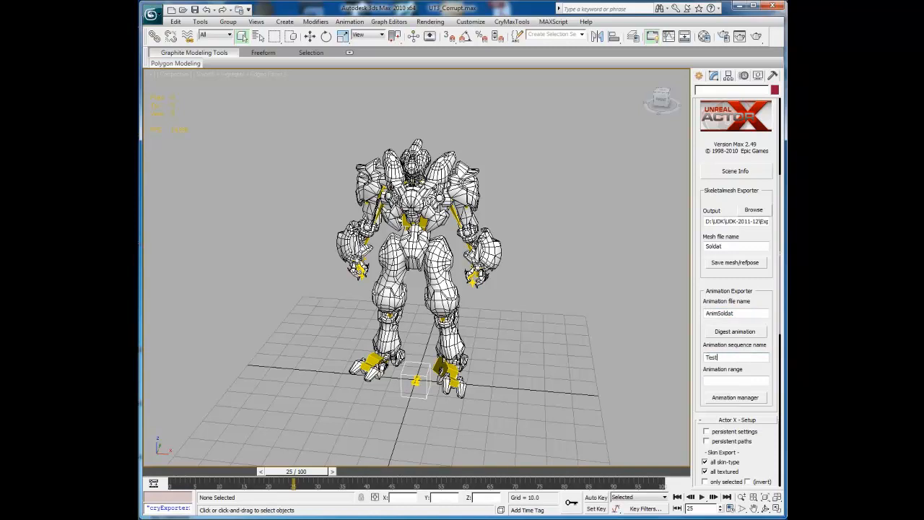
click(714, 381)
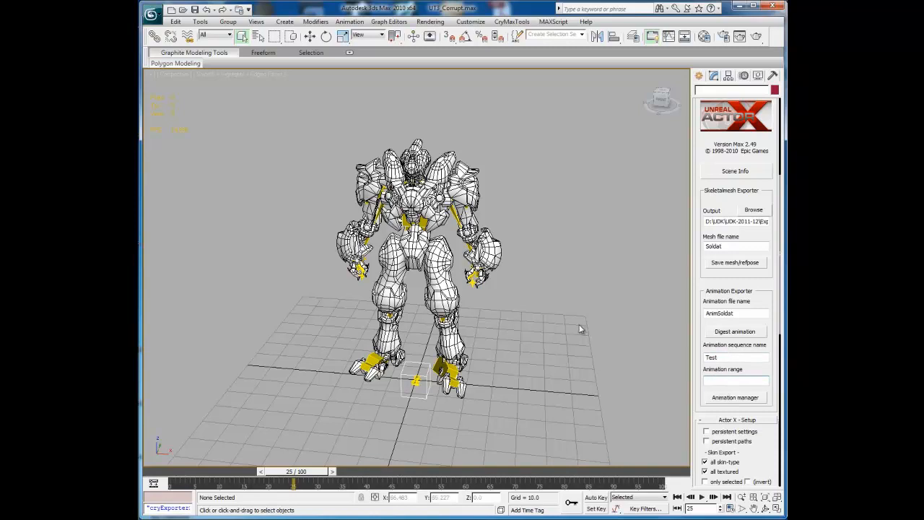
mouse_move(292, 473)
mouse_down()
mouse_move(150, 473)
mouse_move(295, 476)
mouse_up()
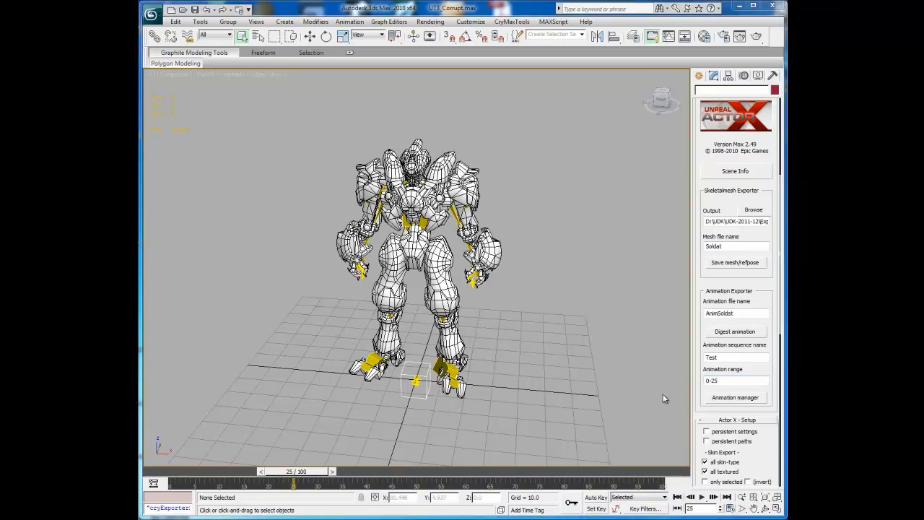
drag(723, 381, 690, 384)
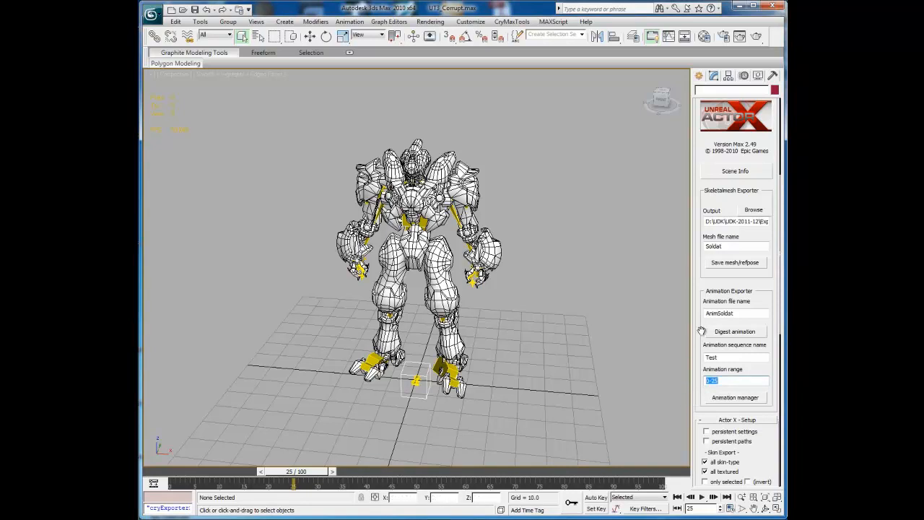
click(714, 380)
click(735, 331)
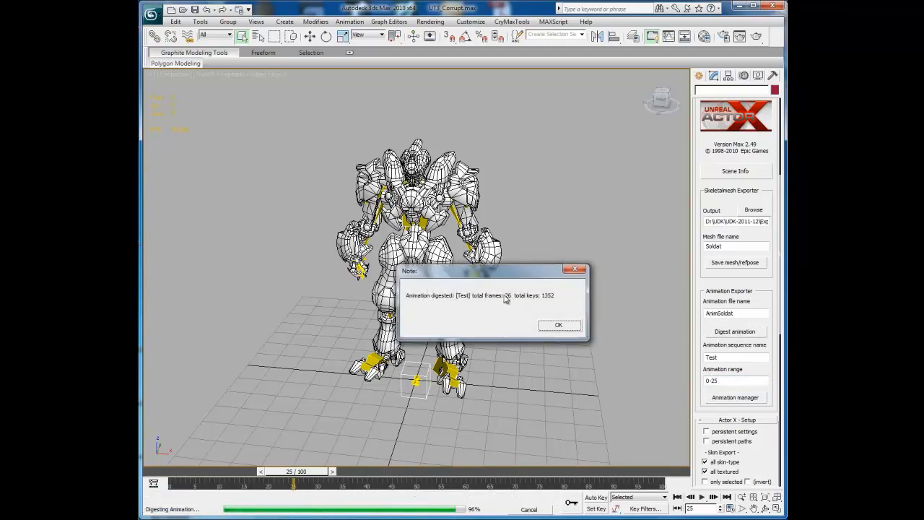
click(559, 325)
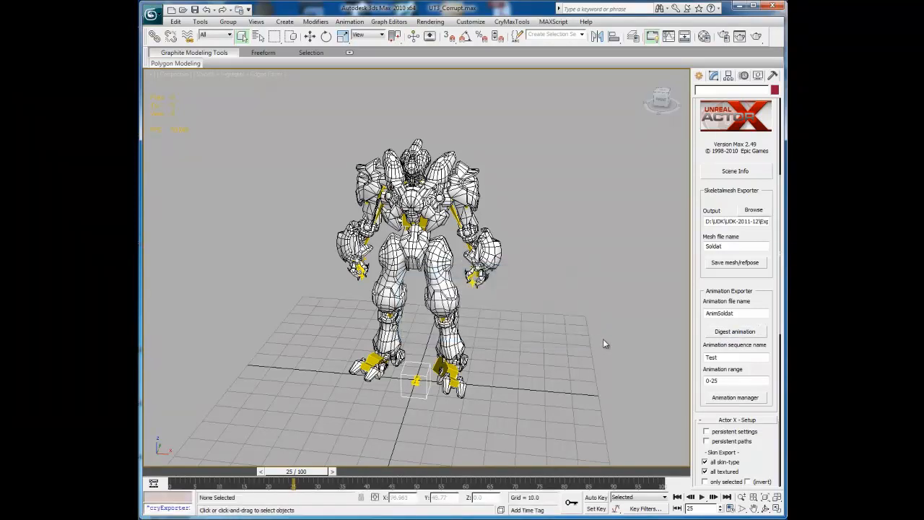
In the ActorX Animation Manager, move the Test animation into the output package and save the AnimSoldat package
click(735, 397)
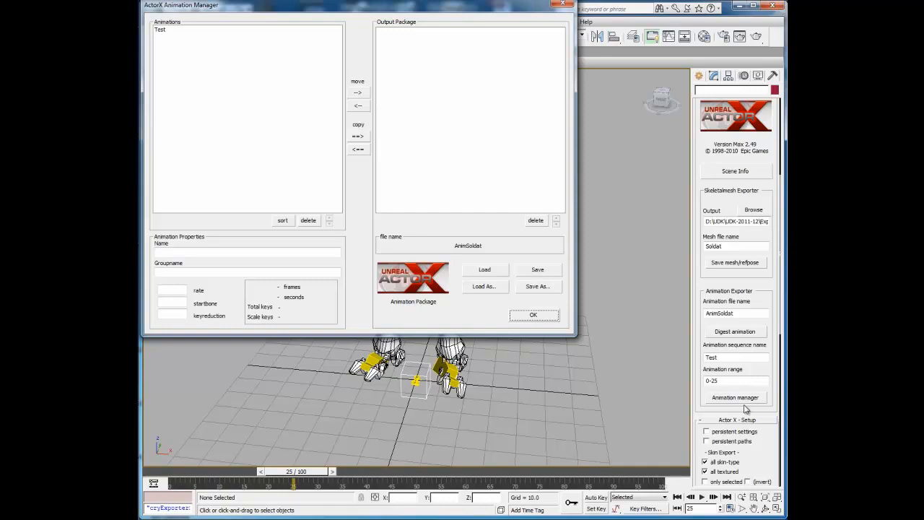
click(163, 32)
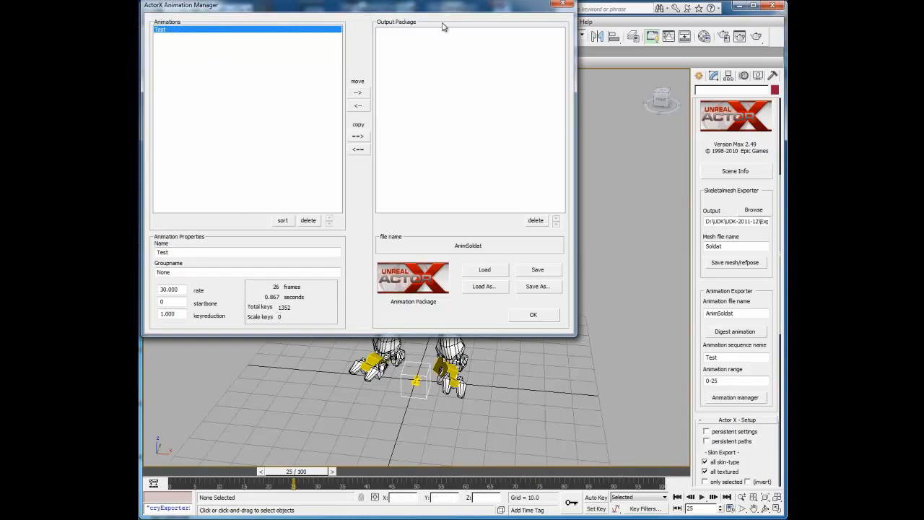
click(358, 93)
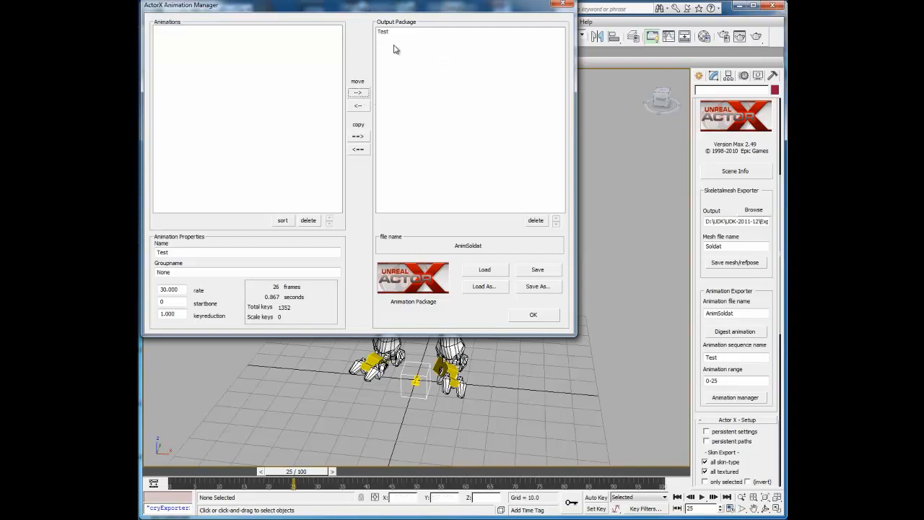
click(538, 269)
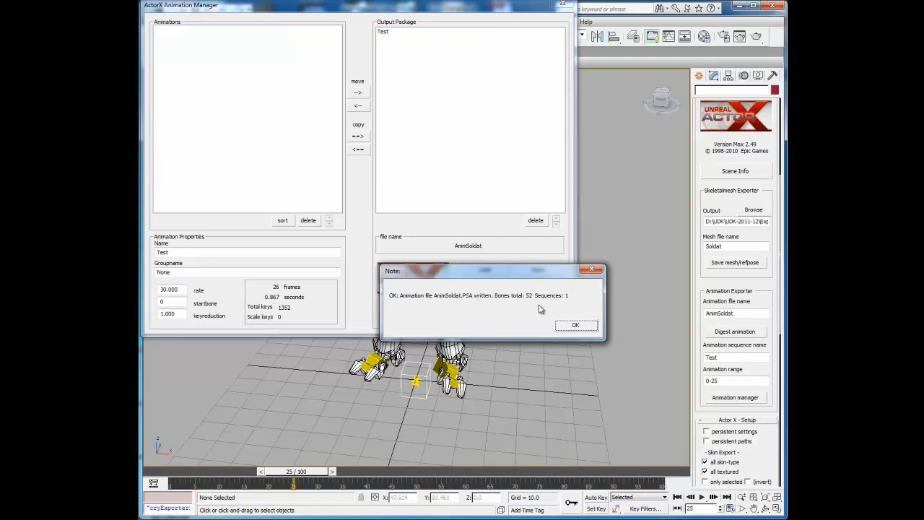
click(576, 327)
click(533, 315)
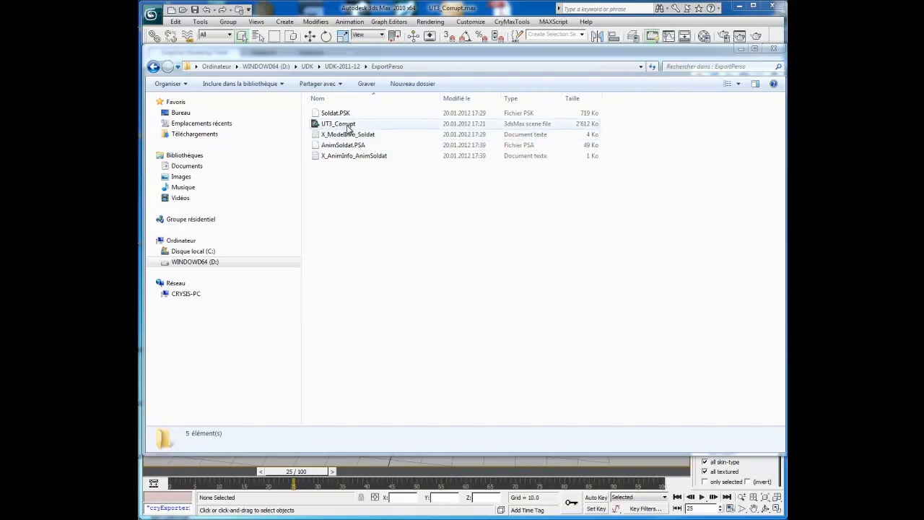
Switch to Unreal Development Kit, show the LevelTestPerso level in lit mode, and open the Content Browser
click(402, 26)
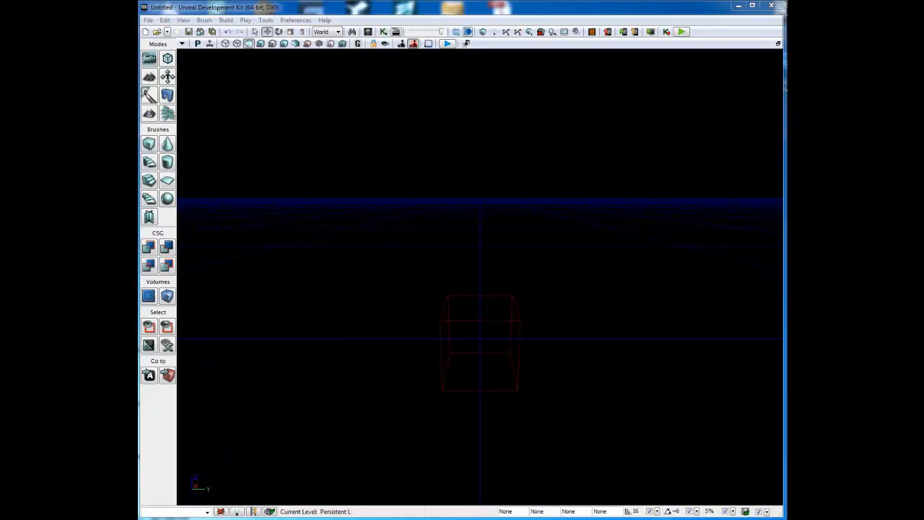
key(alt+4)
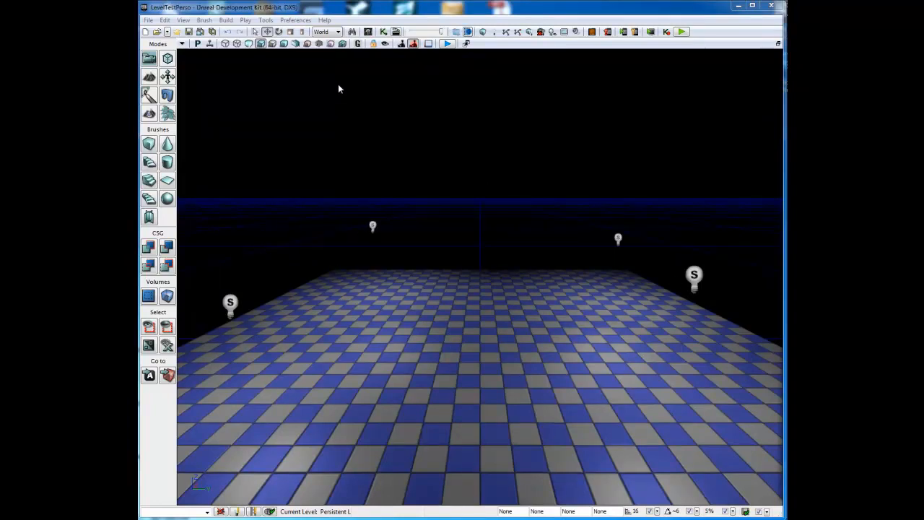
click(359, 34)
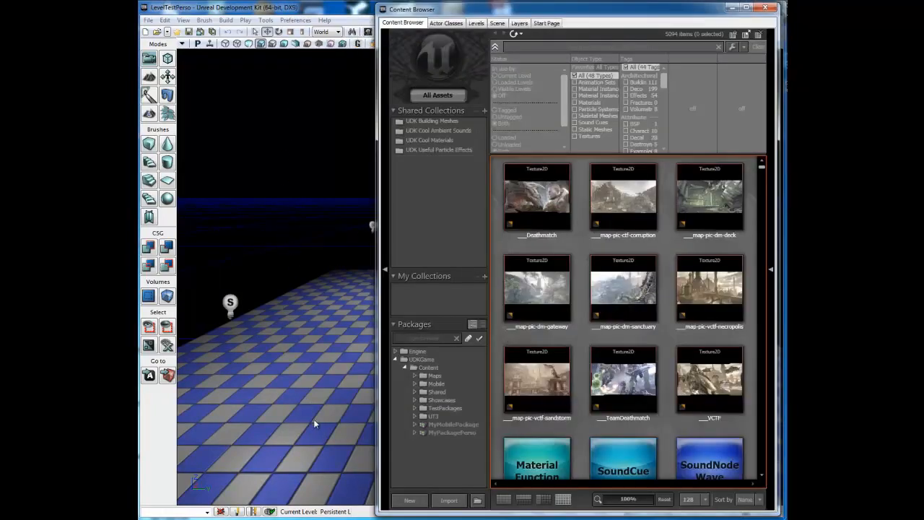
Choose Soldat.PSK from the UDK-2011-12 ExportPerso folder as the file to import
click(449, 500)
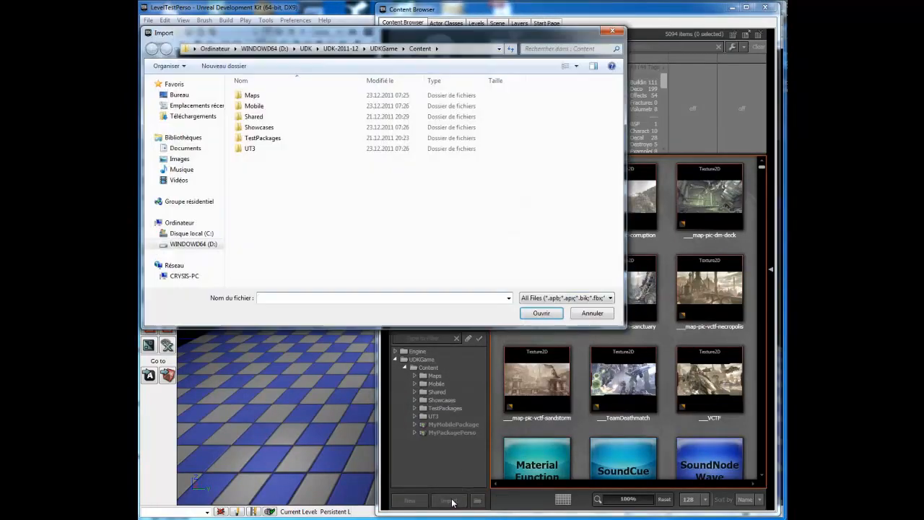
click(381, 49)
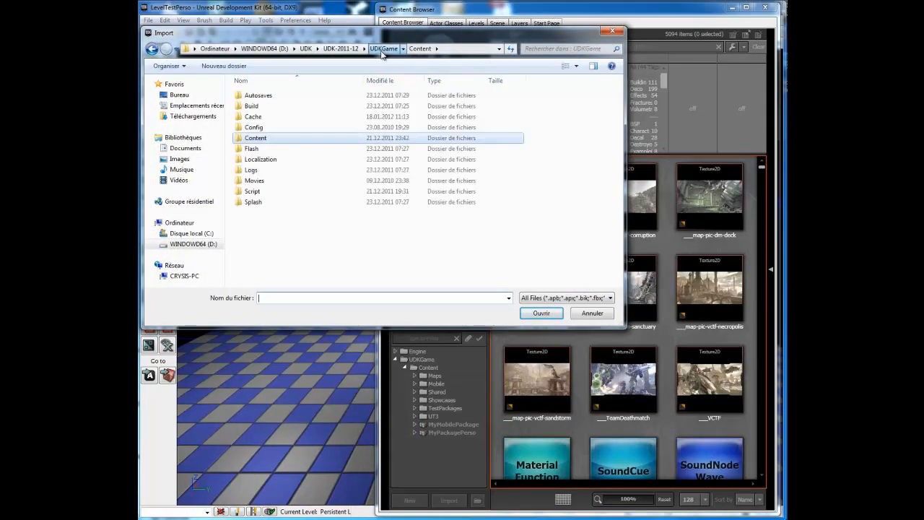
click(341, 48)
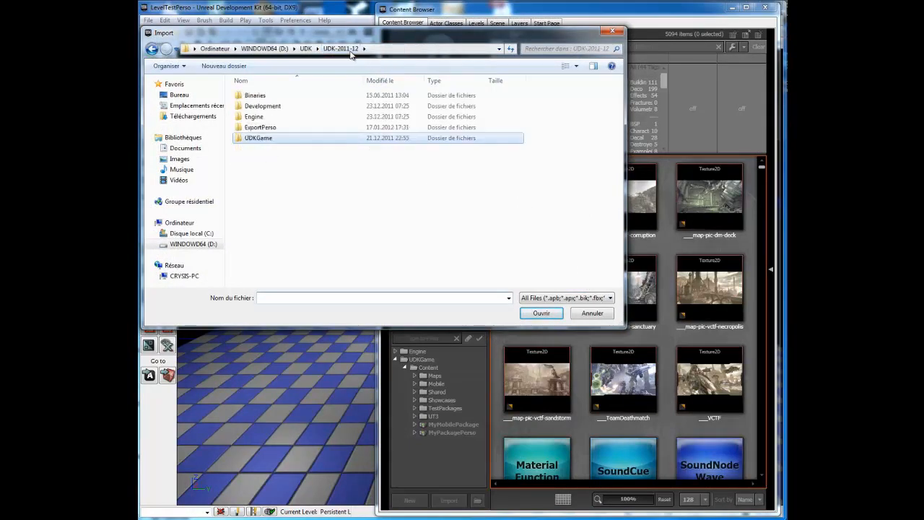
double_click(244, 128)
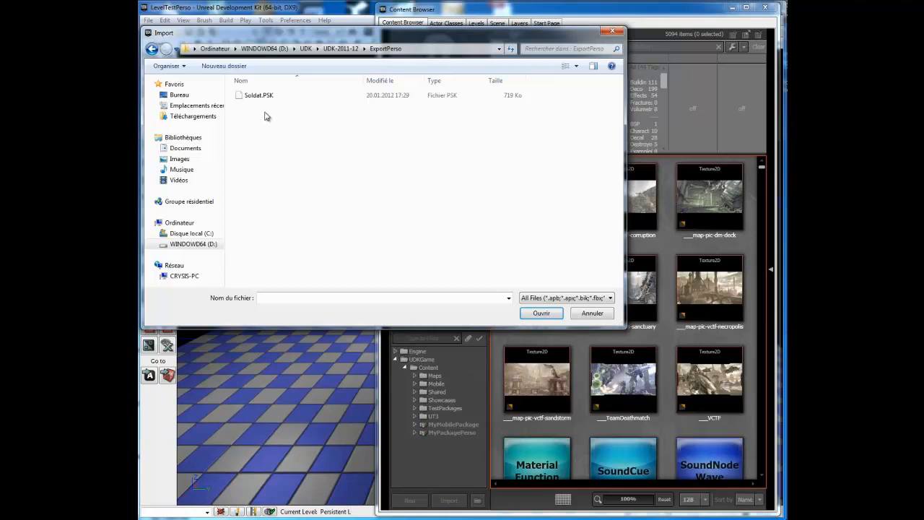
click(260, 97)
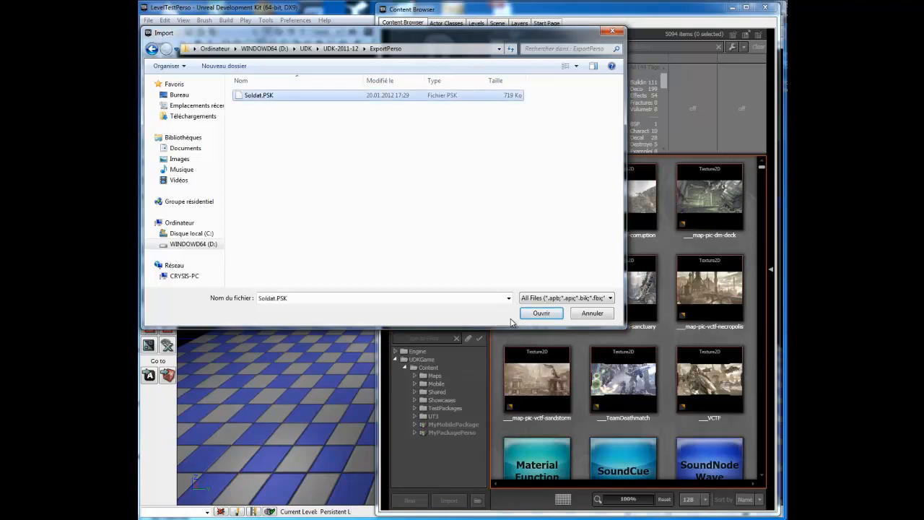
click(543, 314)
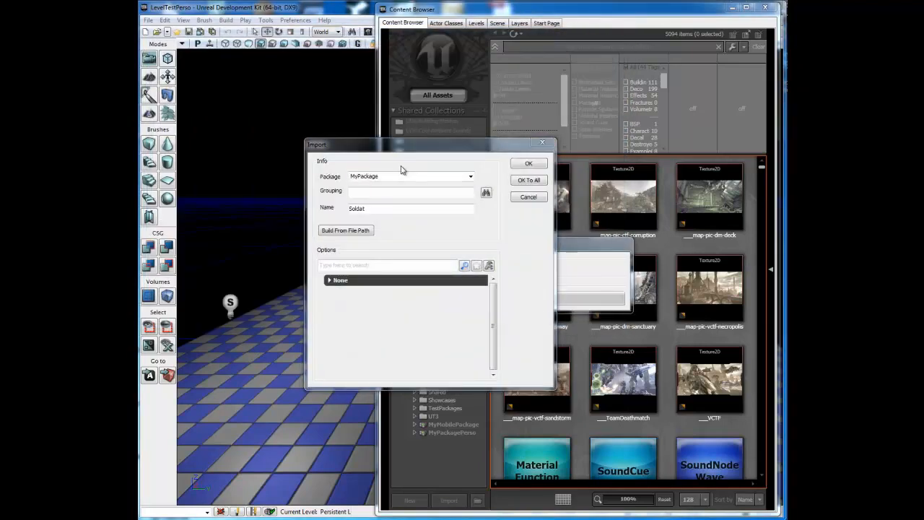
Import the Soldat mesh into package MyPackagePerso with grouping SkeletalMesh
click(386, 176)
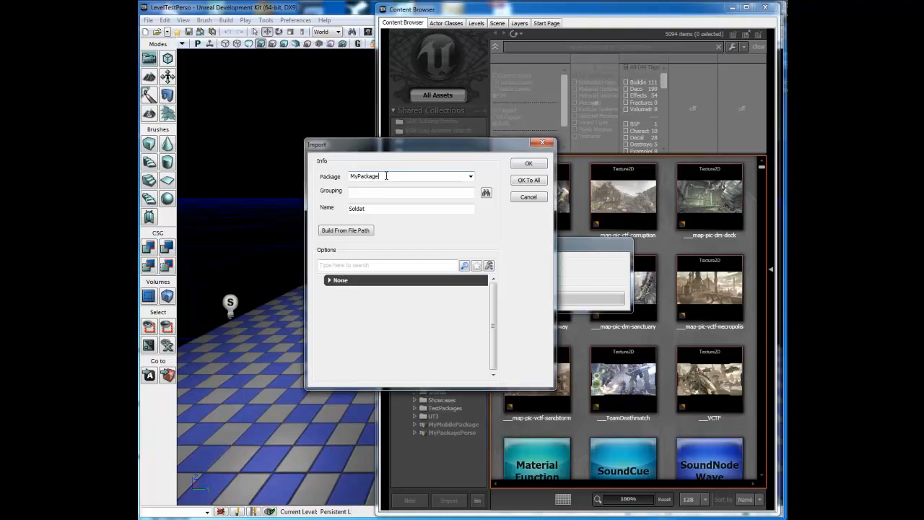
text(Perso)
click(352, 192)
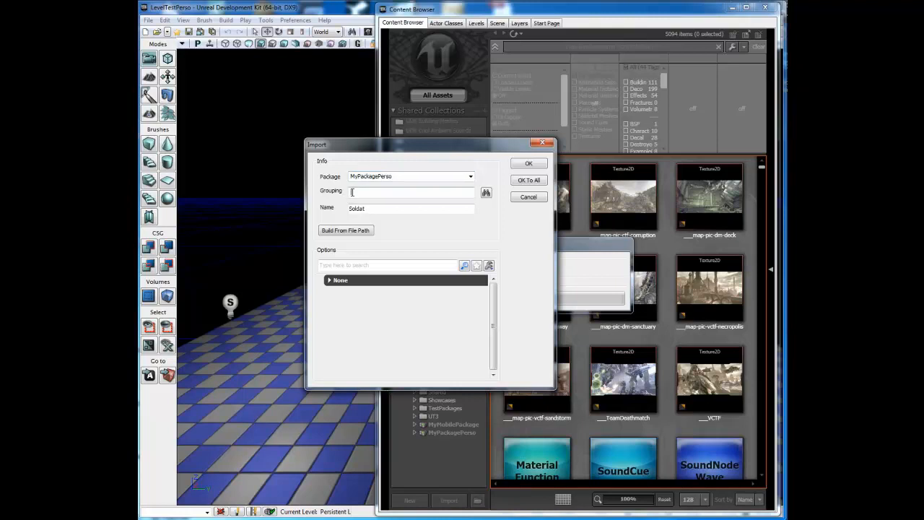
text(SkeletalMesh)
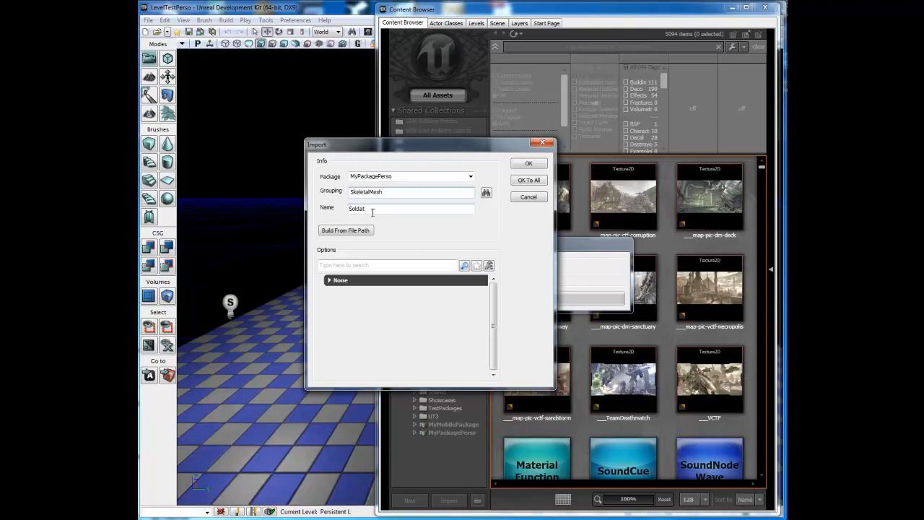
click(529, 164)
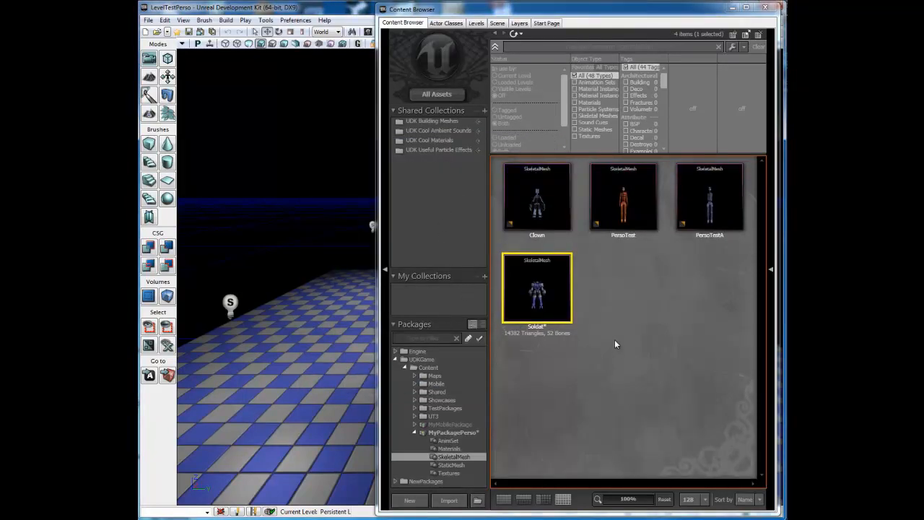
Open the imported Soldat skeletal mesh in the AnimSet Editor, inspect it from several angles, and return to the Content Browser
mouse_move(555, 286)
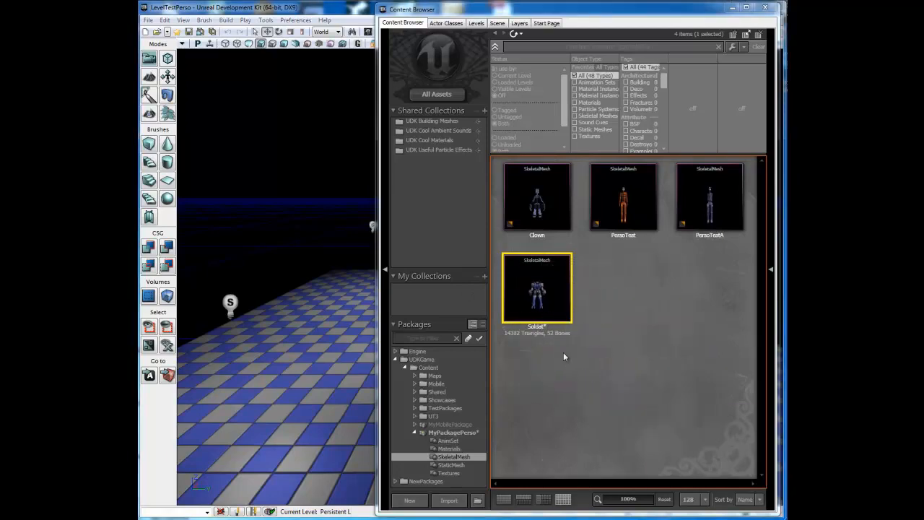
double_click(522, 278)
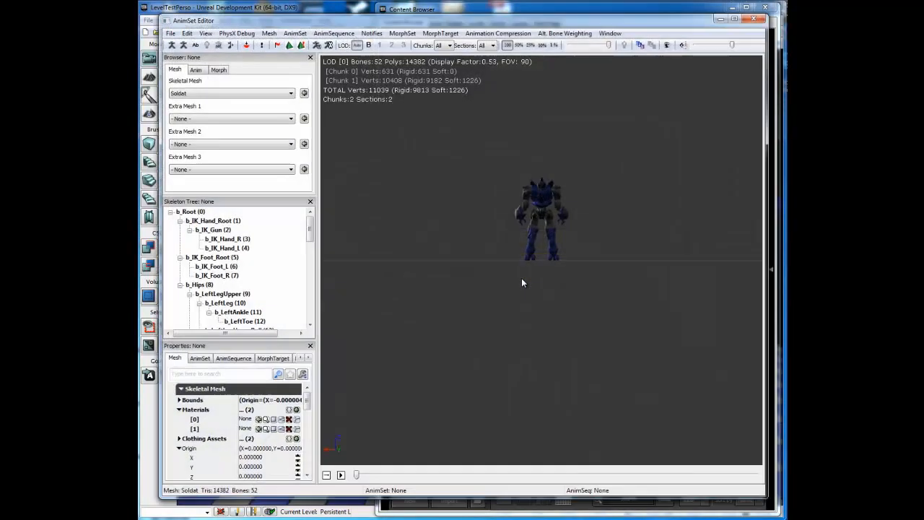
right_drag(470, 233, 528, 201)
drag(443, 248, 426, 199)
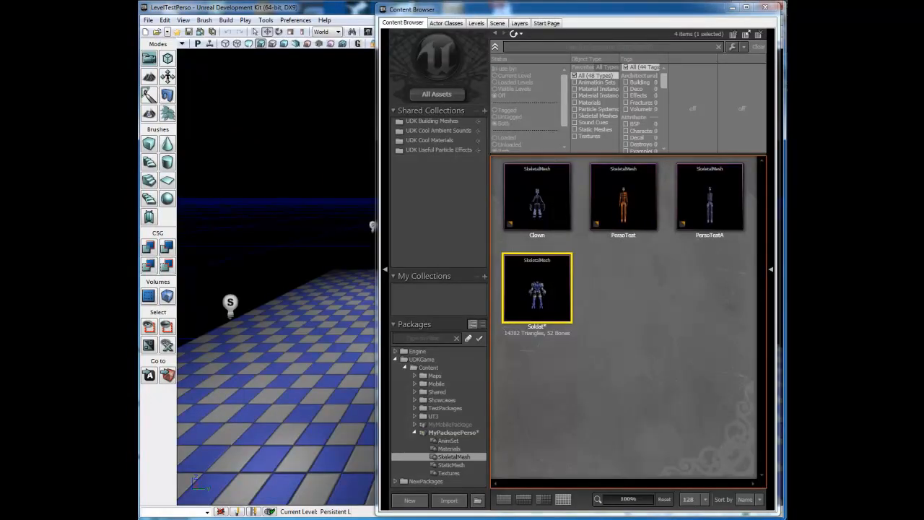
Create a new AnimSet named AnimSoldat in the AnimSet group of MyPackagePerso
click(449, 434)
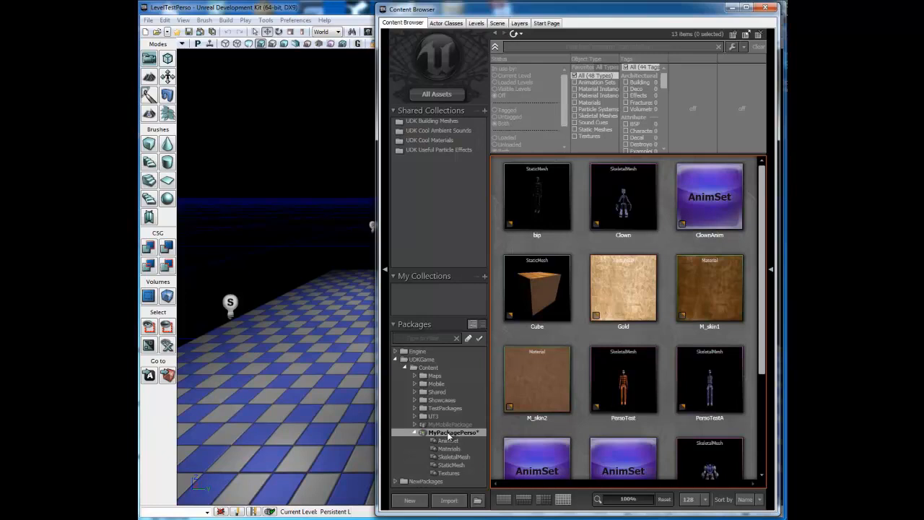
click(451, 440)
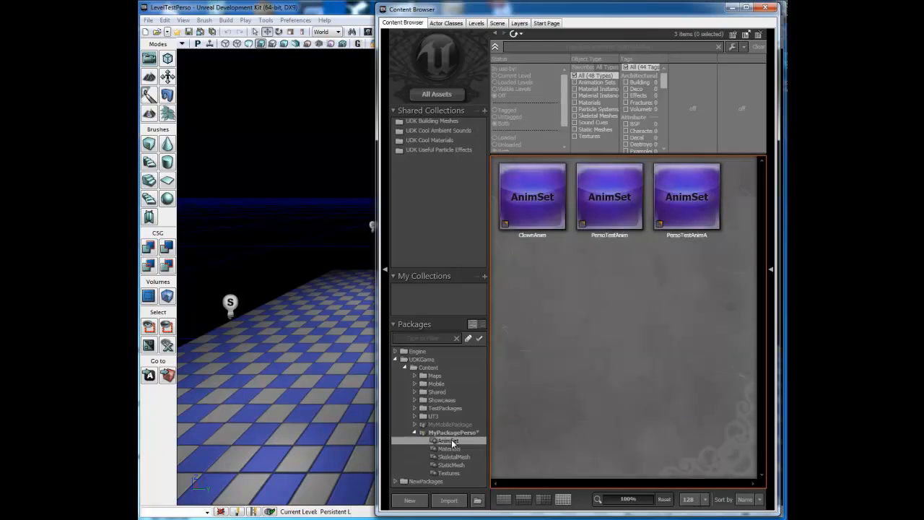
right_click(593, 409)
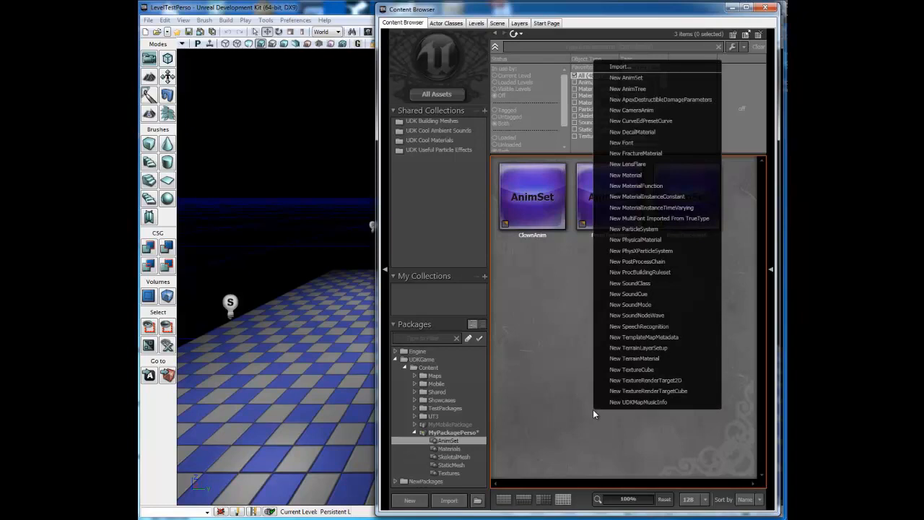
click(645, 79)
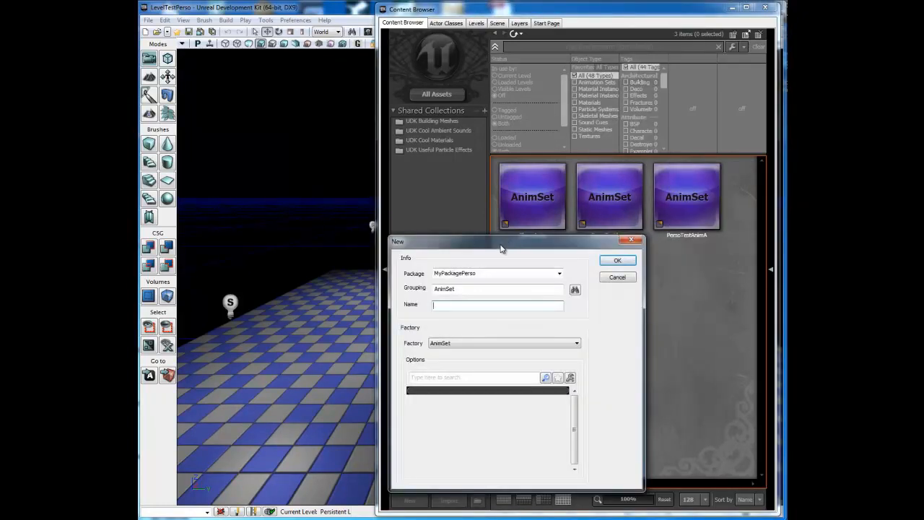
text(AnimSoldat)
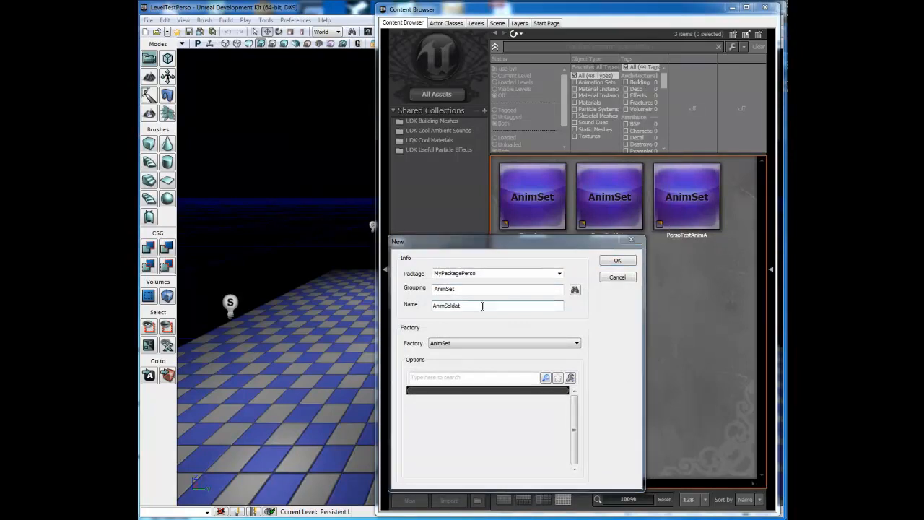
click(616, 261)
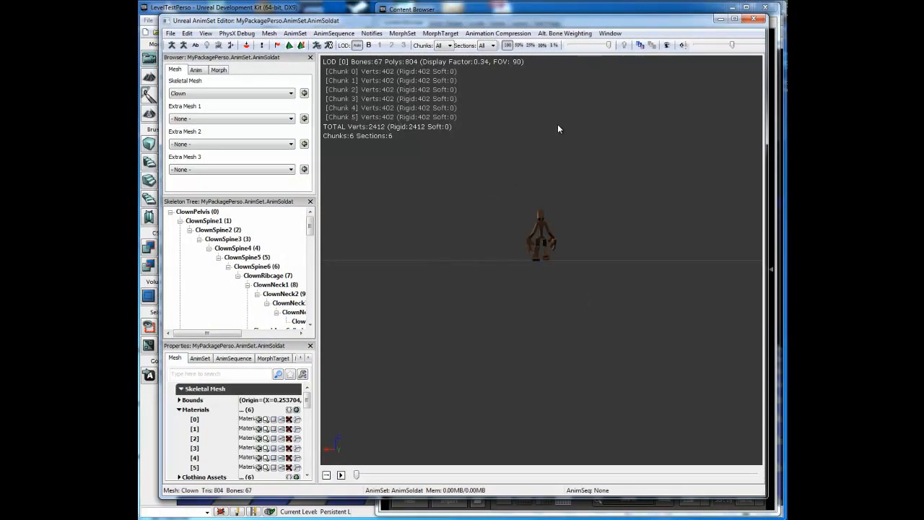
Set the skeletal mesh previewed for the AnimSoldat set to Soldat and inspect it up close
click(290, 94)
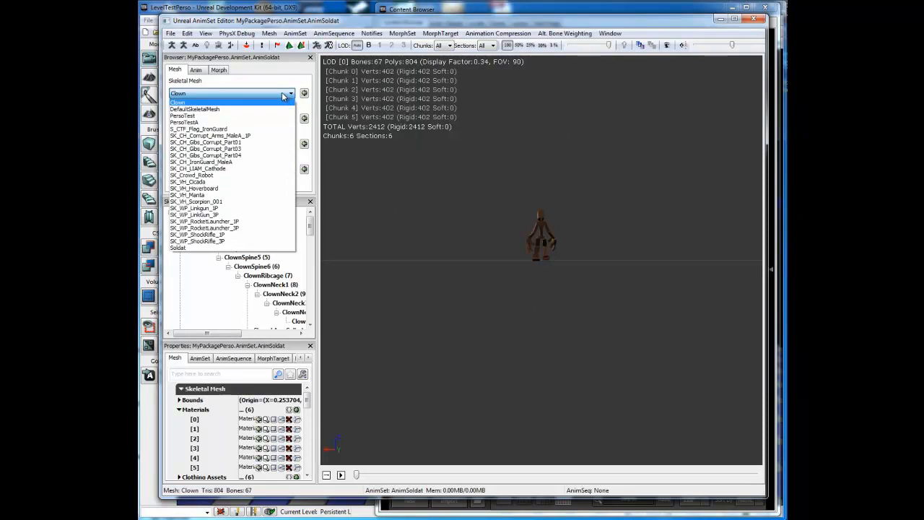
click(178, 248)
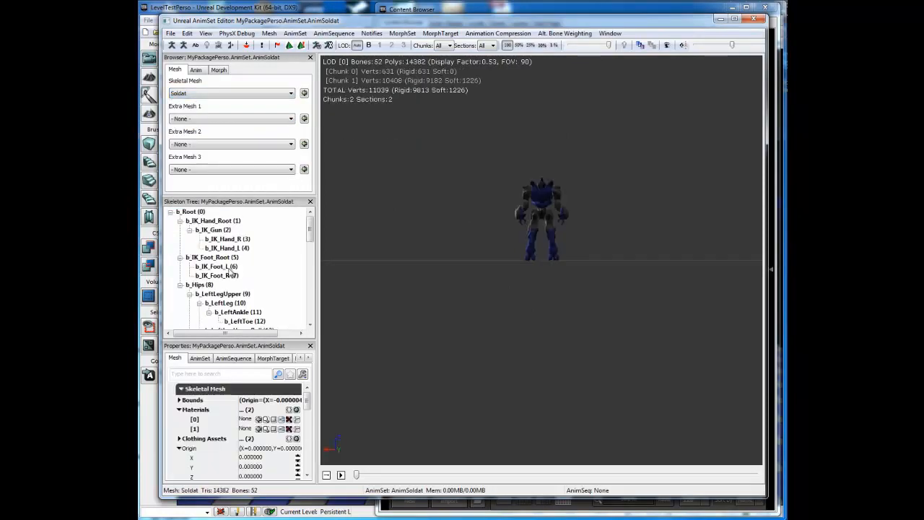
drag(475, 297, 764, 340)
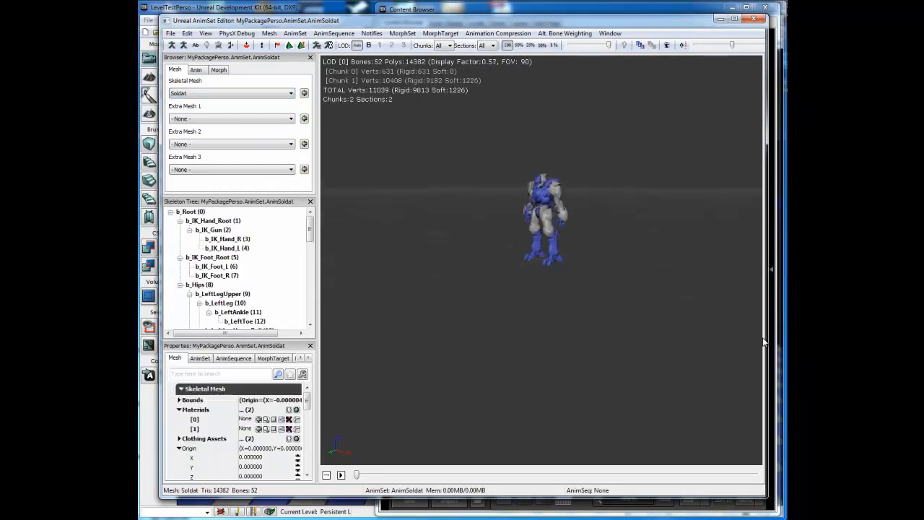
right_drag(455, 295, 456, 239)
middle_drag(452, 279, 456, 310)
right_drag(453, 282, 452, 273)
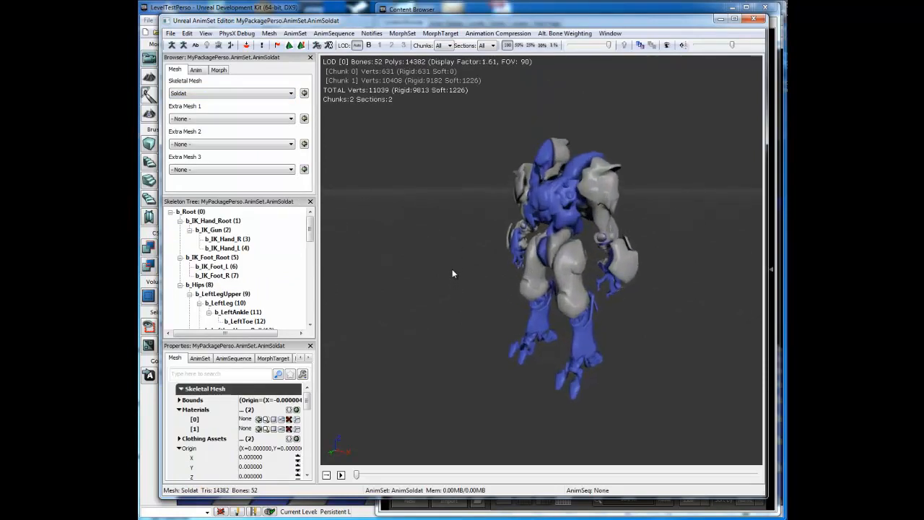
Import the AnimSoldat.PSA animation file from the ExportPerso folder into the AnimSoldat set
click(195, 71)
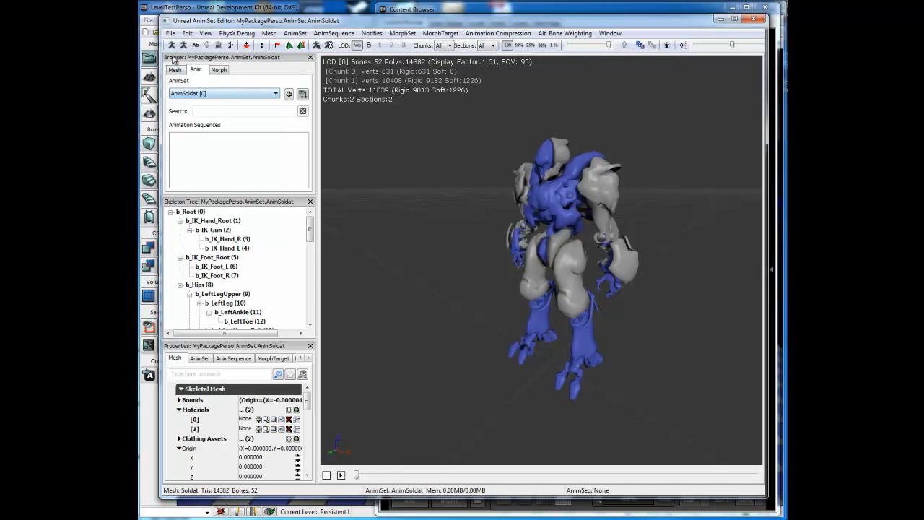
click(172, 34)
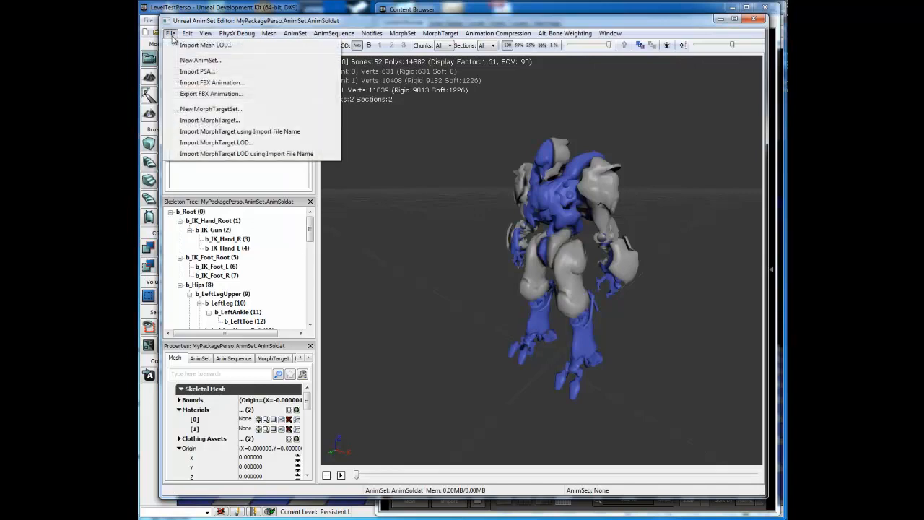
click(203, 72)
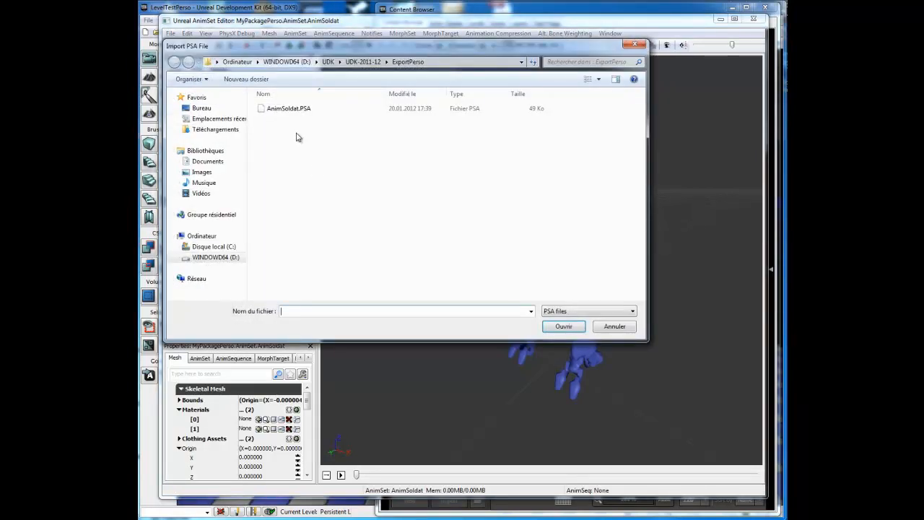
click(293, 109)
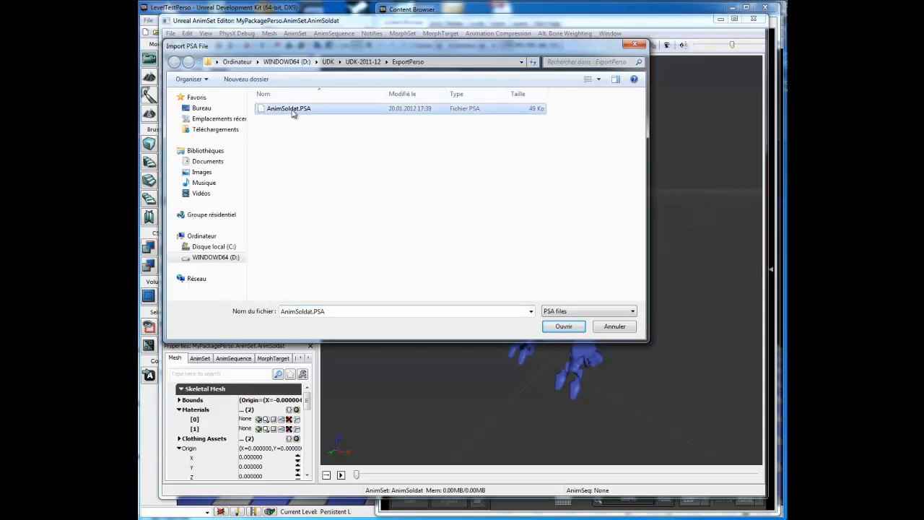
click(574, 330)
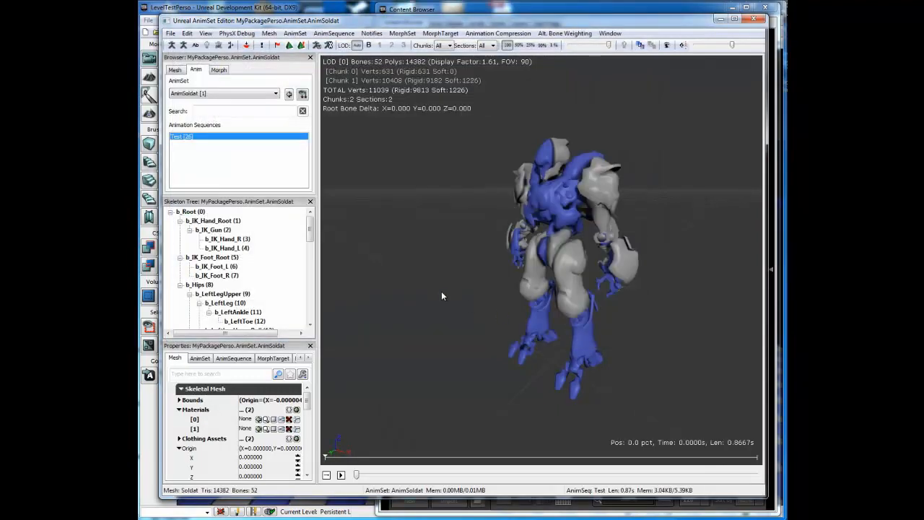
Play the Test animation in a loop, stop it, and examine the Soldat mesh's material slots 0 and 1
click(341, 475)
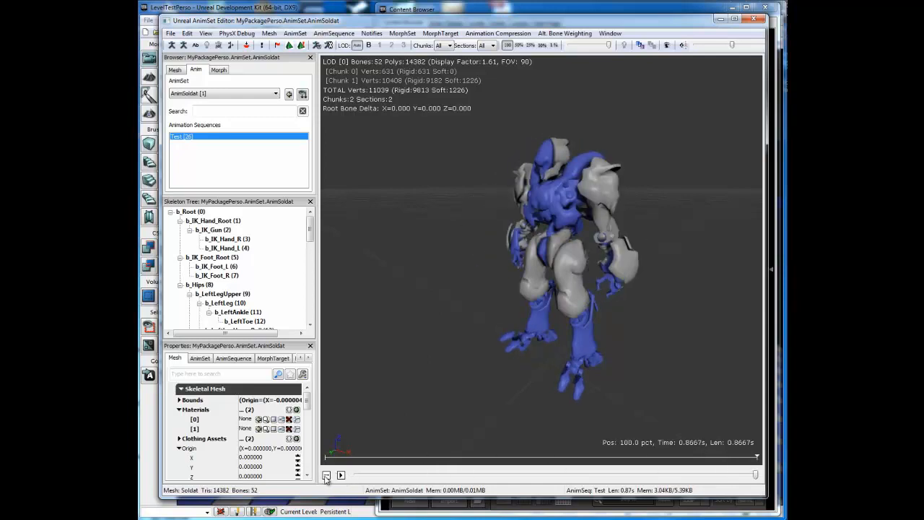
click(341, 475)
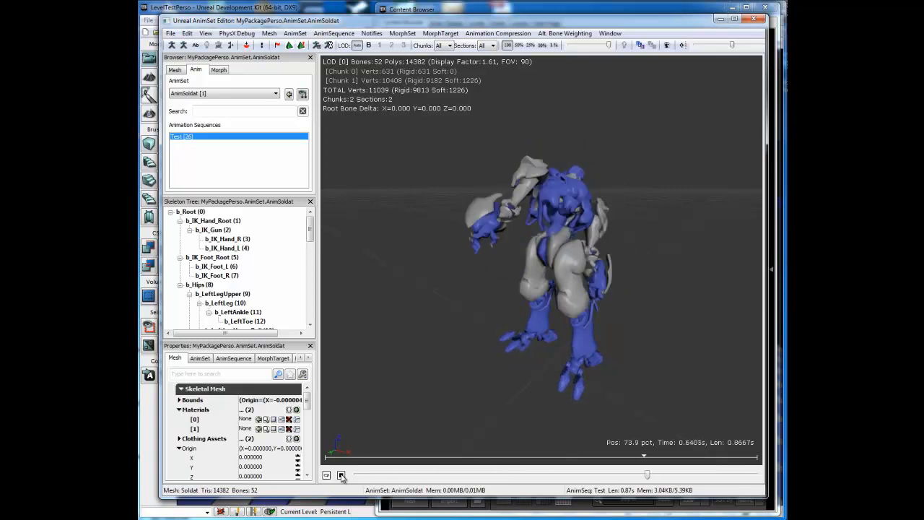
click(341, 477)
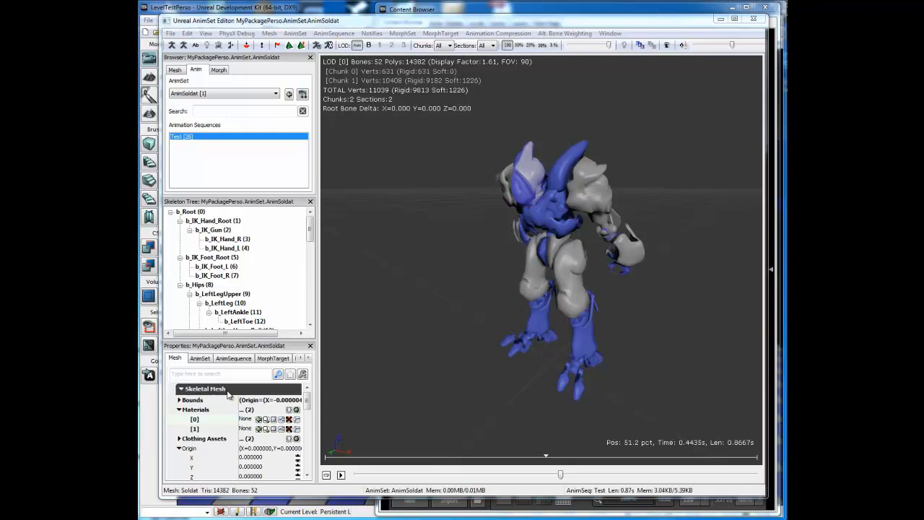
click(208, 430)
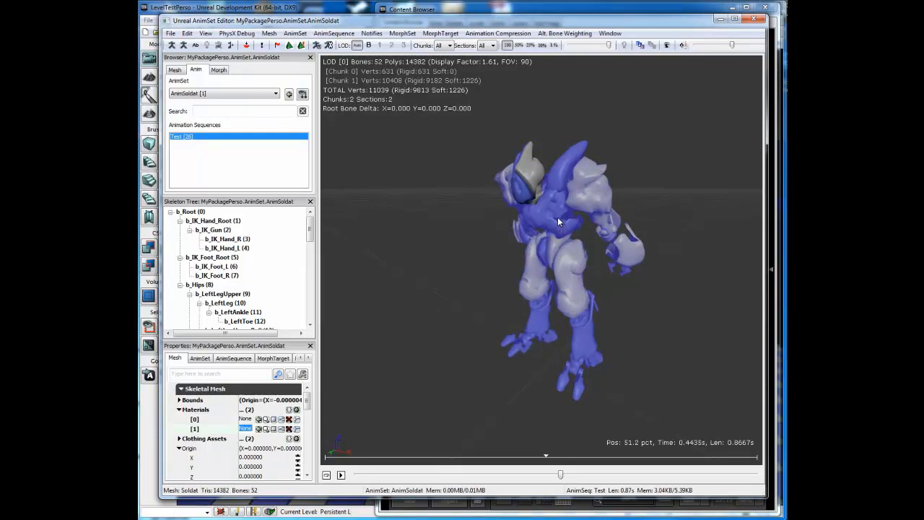
click(214, 419)
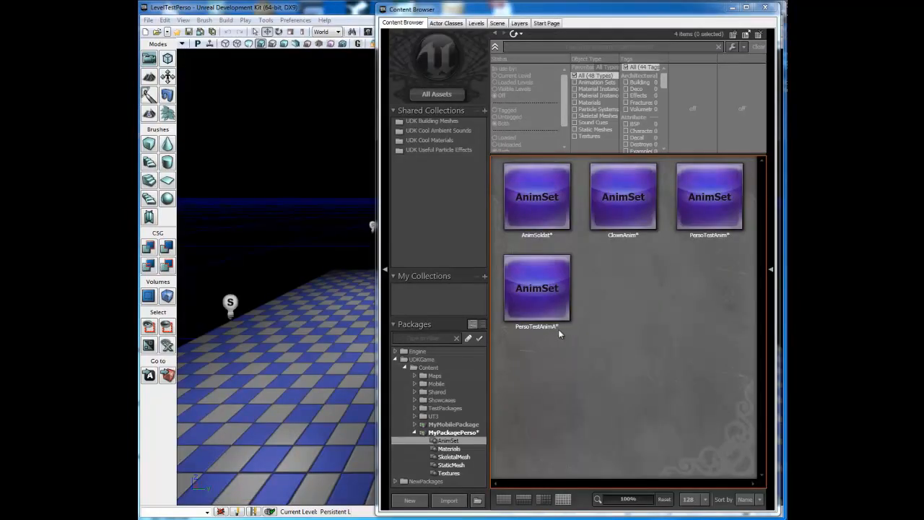
Save the MyPackagePerso package from the Content Browser
click(451, 433)
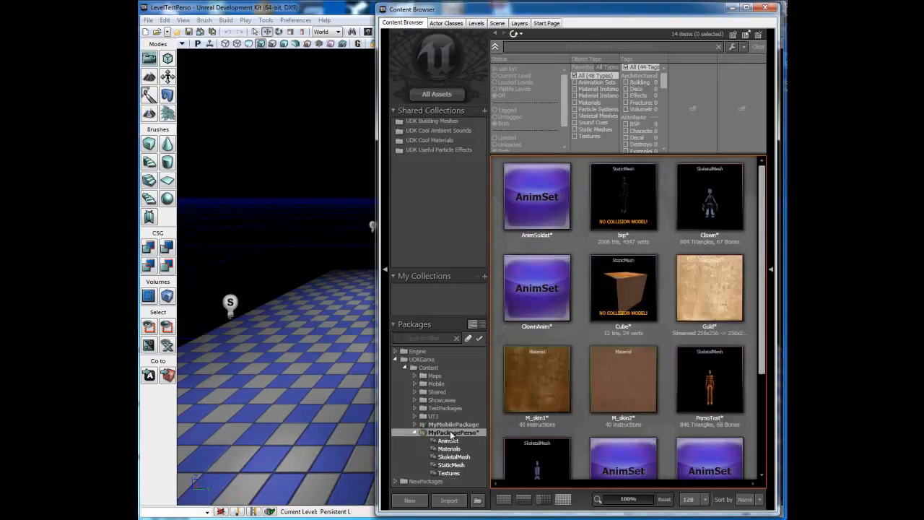
right_click(451, 433)
click(481, 439)
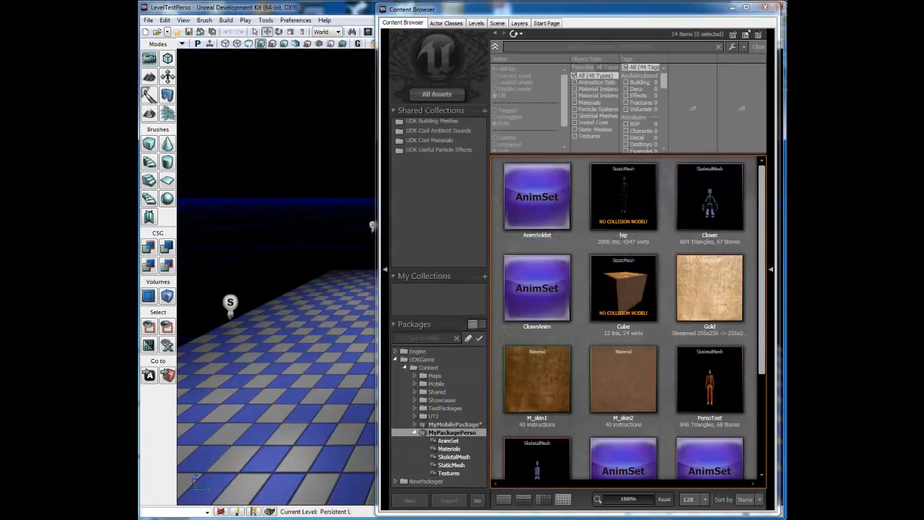
Place the Soldat skeletal mesh from MyPackagePerso's SkeletalMesh group on the checkered floor of the level
click(539, 517)
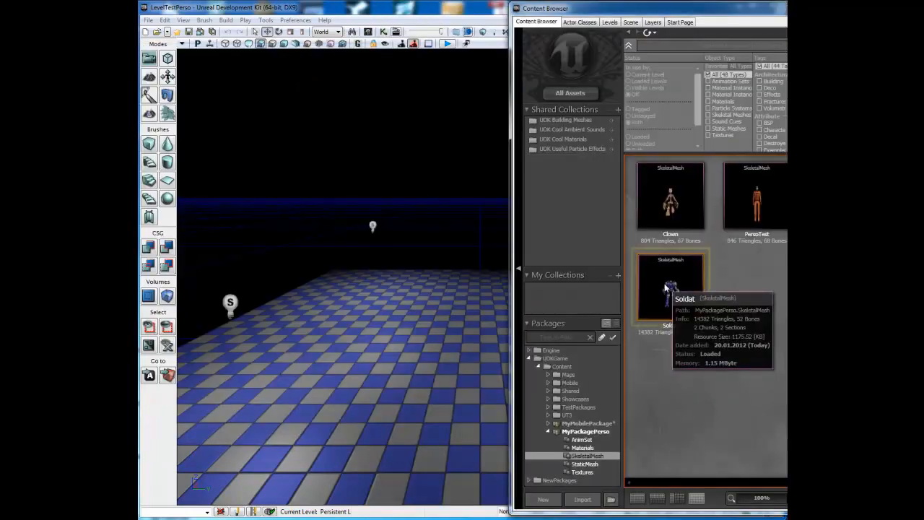
drag(672, 296, 436, 346)
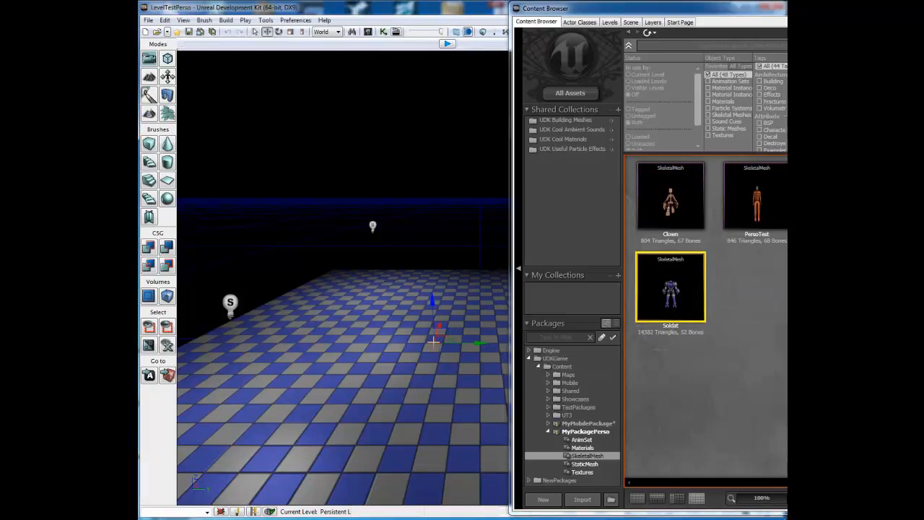
drag(426, 388, 474, 385)
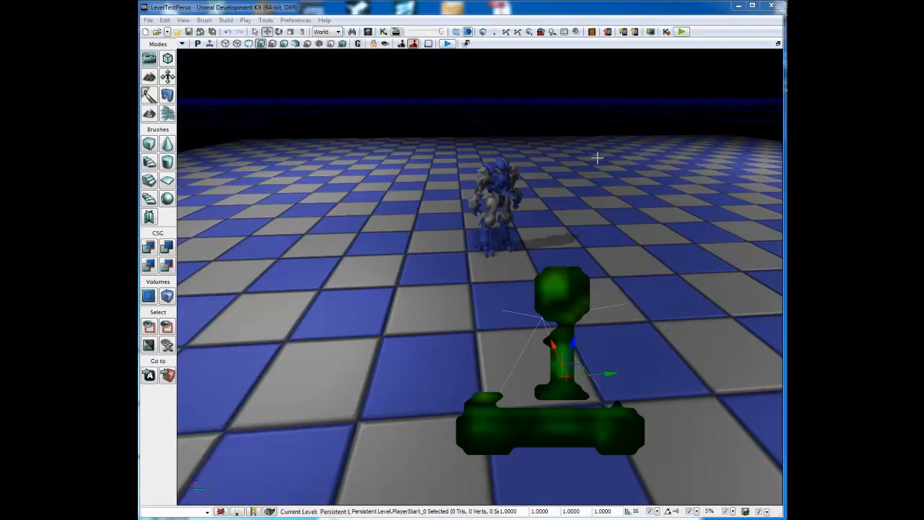
Play the level in the editor viewport, look at the Soldat character in game, and end the play session
click(448, 44)
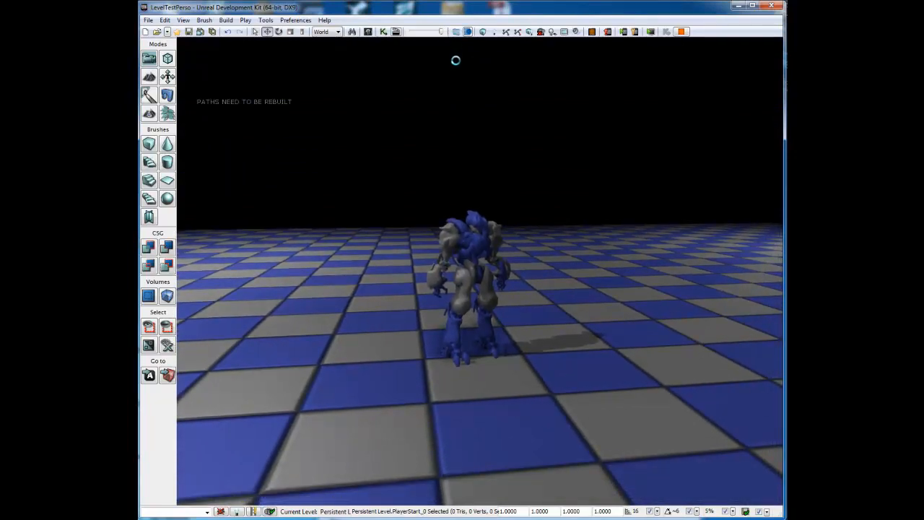
scroll(456, 61, up, 5)
scroll(456, 61, down, 6)
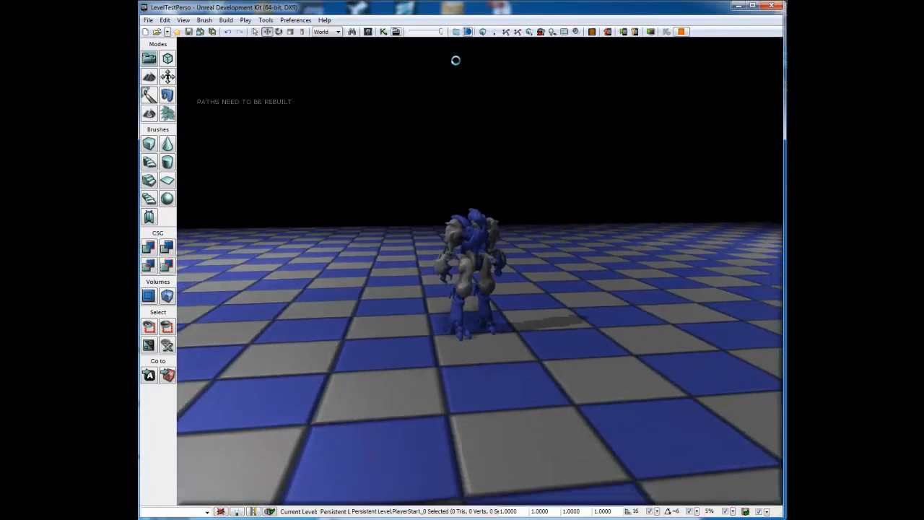
scroll(456, 60, up, 1)
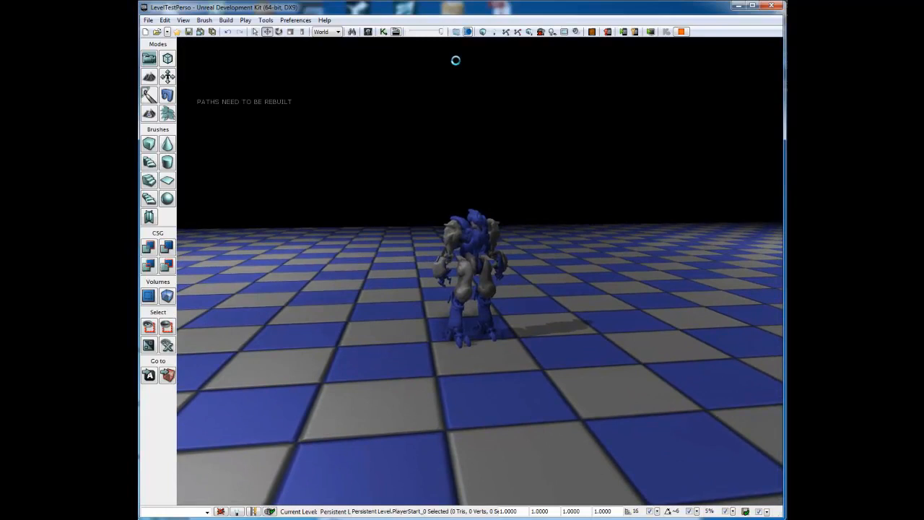
key(Escape)
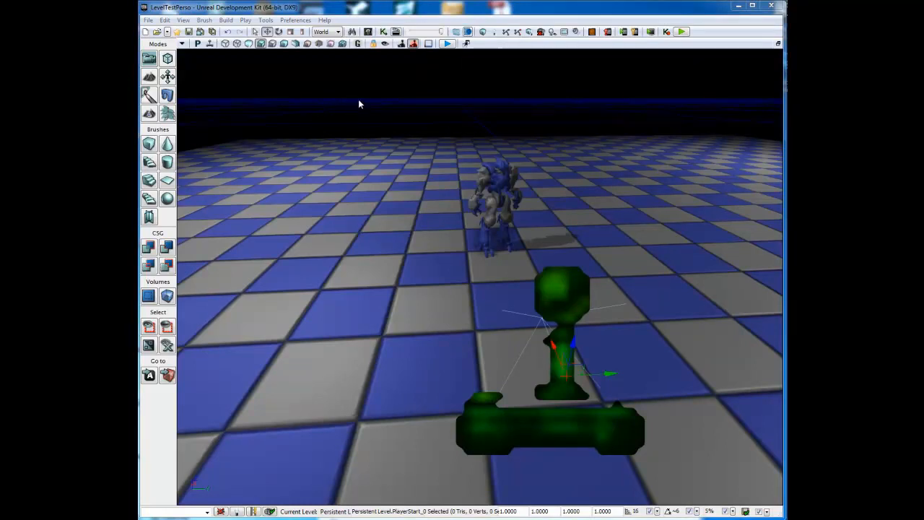
Choose the CameraActor class and add a CameraActor on the floor in front of the Soldat
click(368, 31)
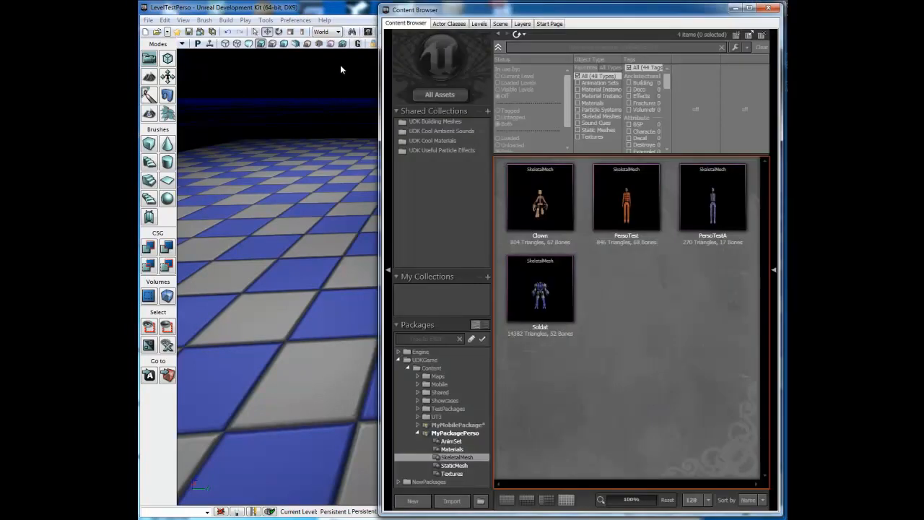
click(456, 28)
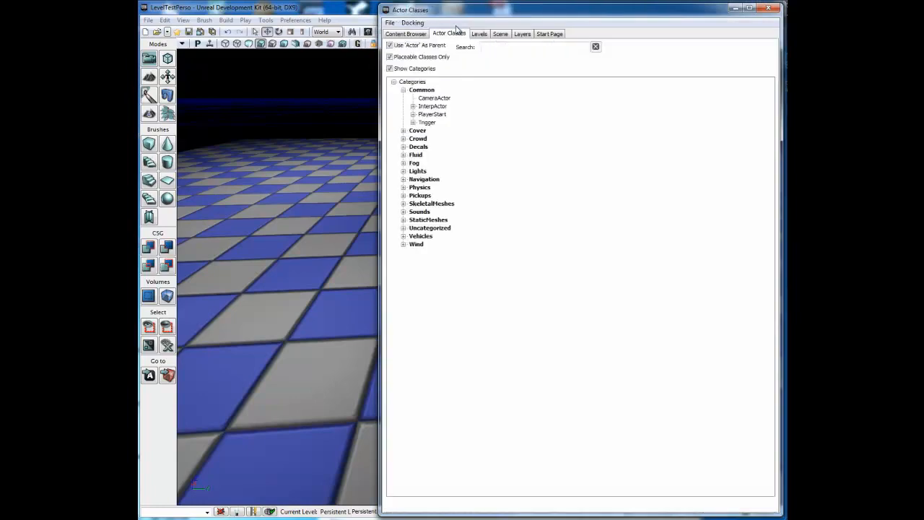
click(435, 99)
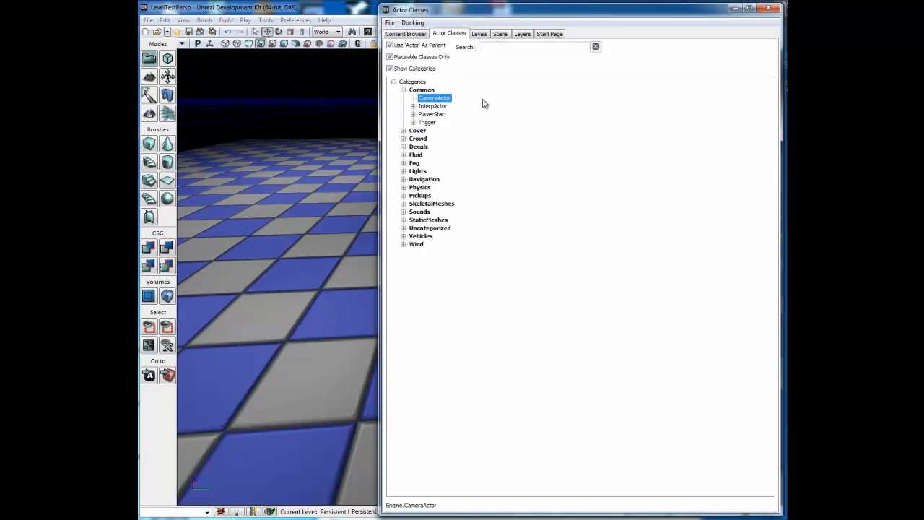
click(770, 8)
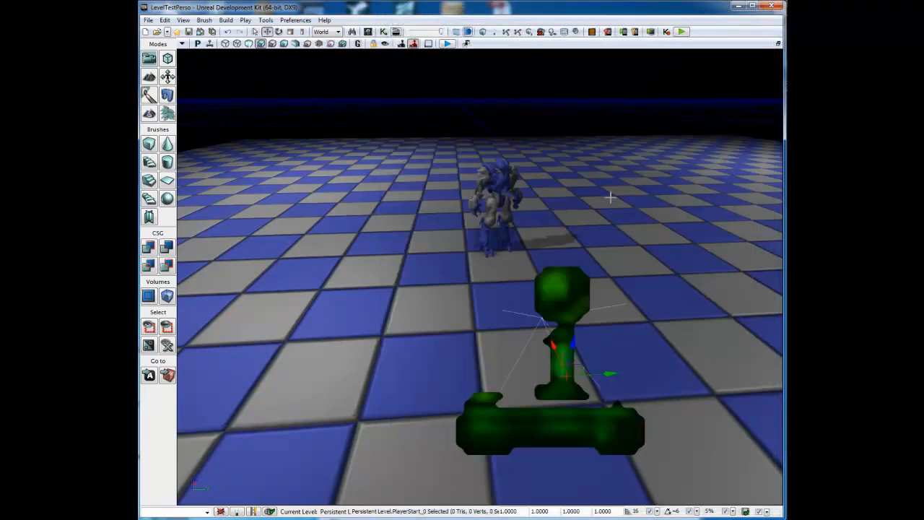
click(417, 338)
right_click(417, 339)
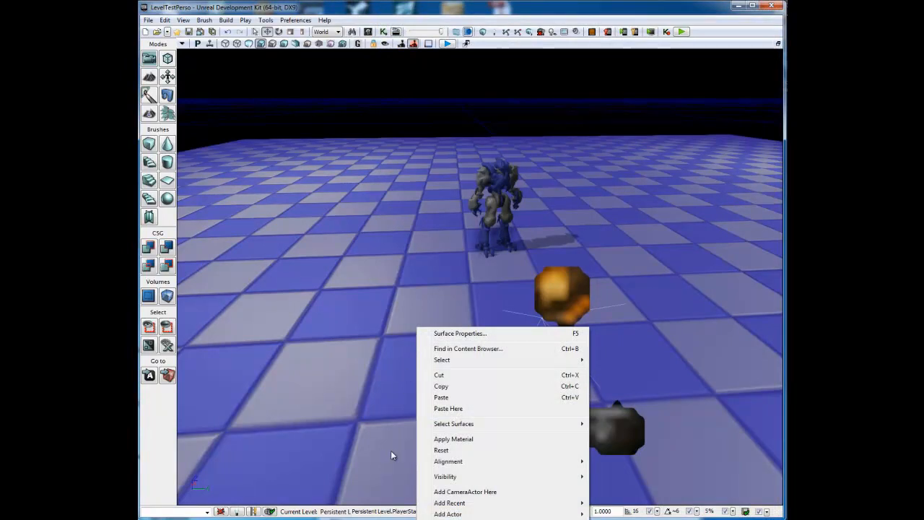
click(452, 492)
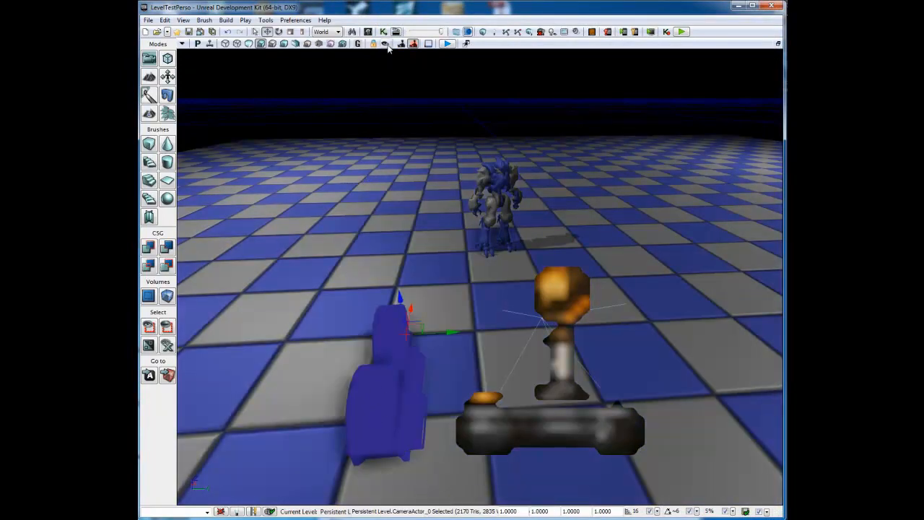
Lock the CameraActor to the viewport camera, frame the Soldat with it from the front, and release the lock
click(385, 44)
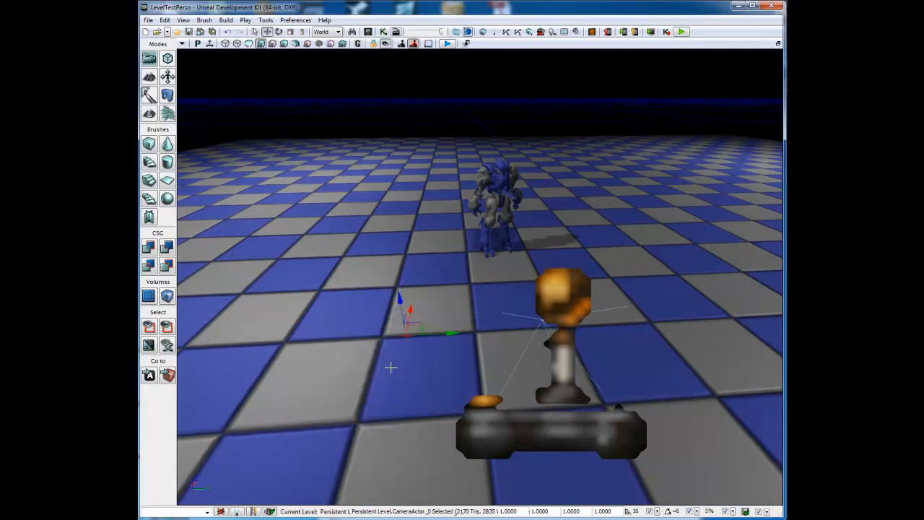
click(391, 366)
right_drag(396, 363, 406, 352)
scroll(395, 363, down, 2)
scroll(395, 364, up, 3)
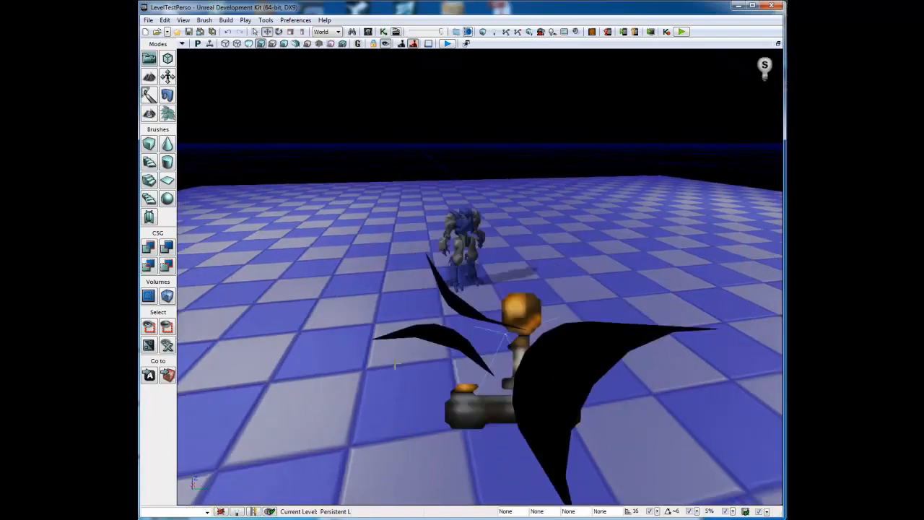
right_drag(385, 363, 379, 359)
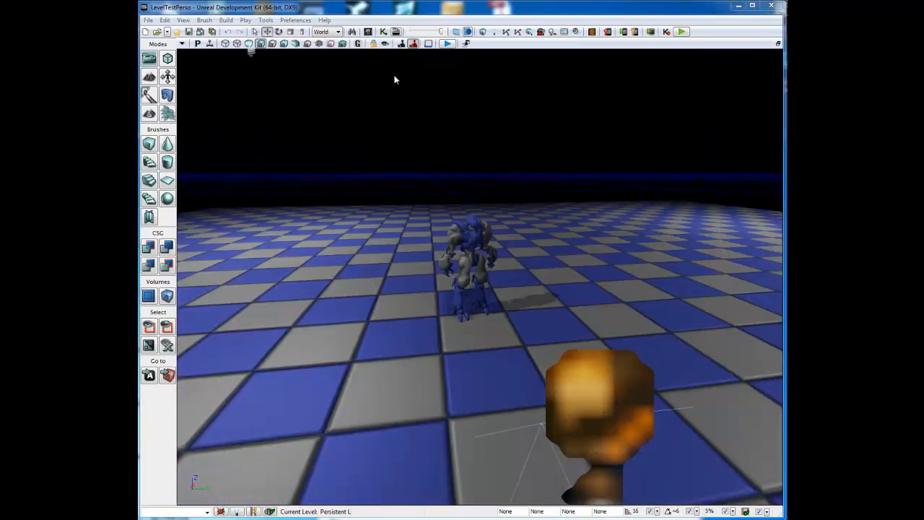
Open UnrealKismet for the level and add a Level Loaded event to the main sequence
click(384, 32)
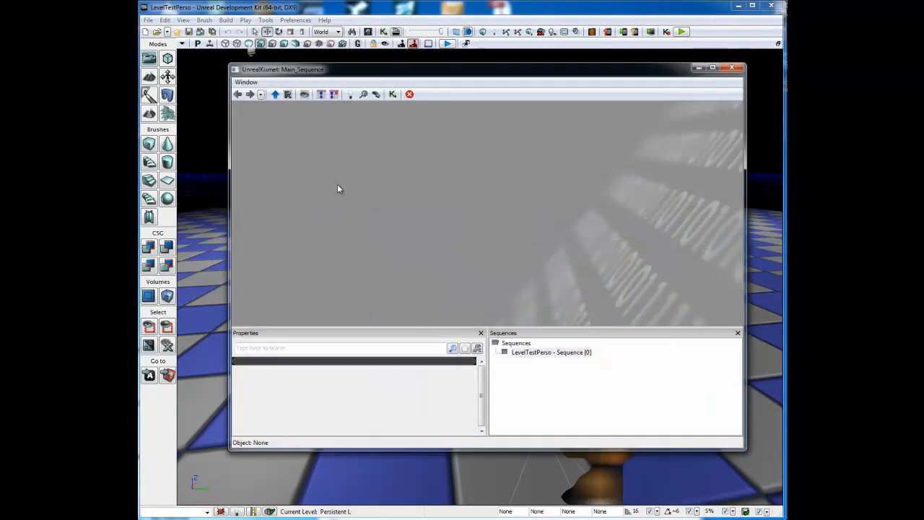
right_click(318, 142)
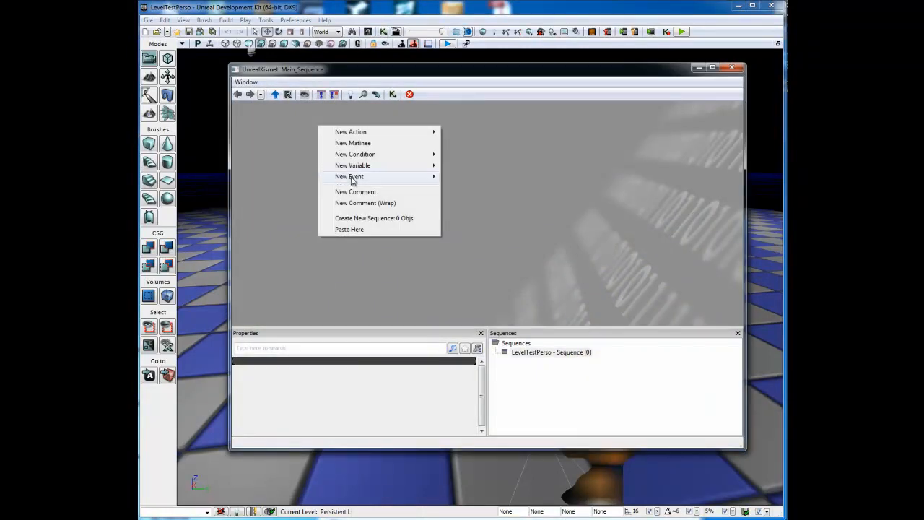
mouse_move(353, 181)
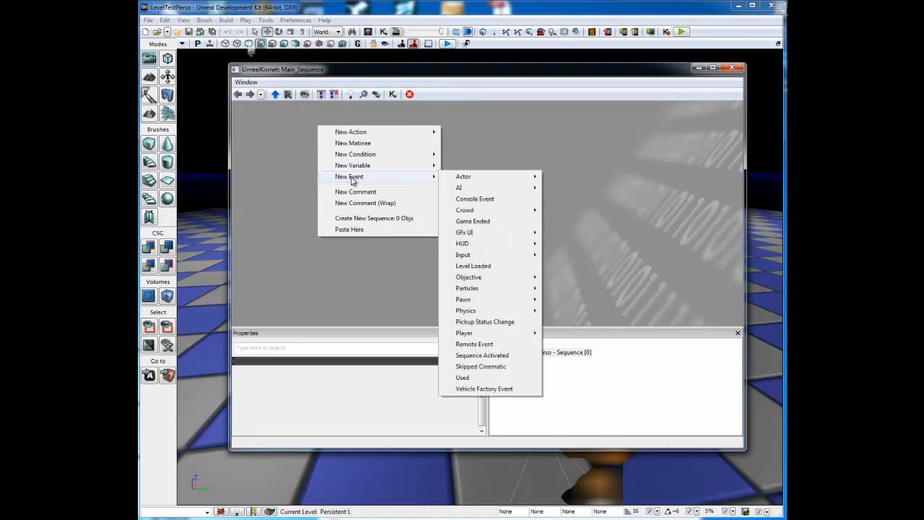
click(490, 266)
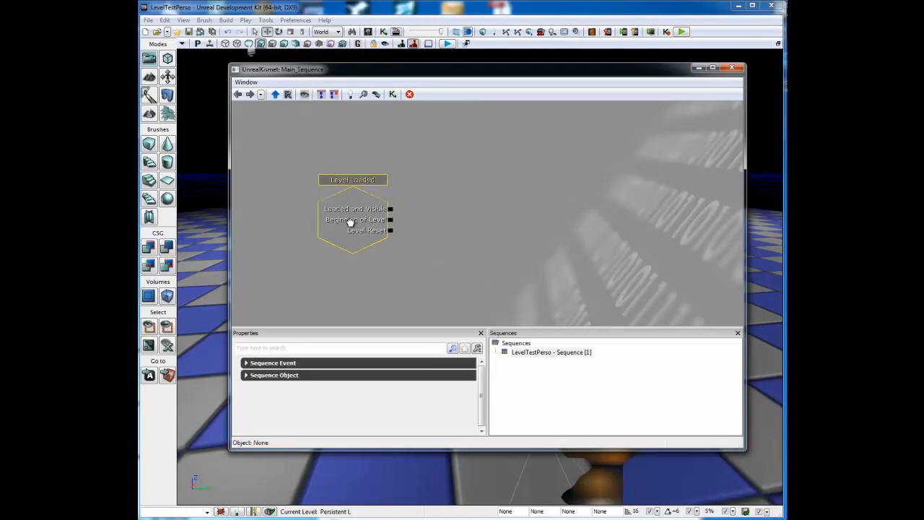
drag(351, 221, 339, 218)
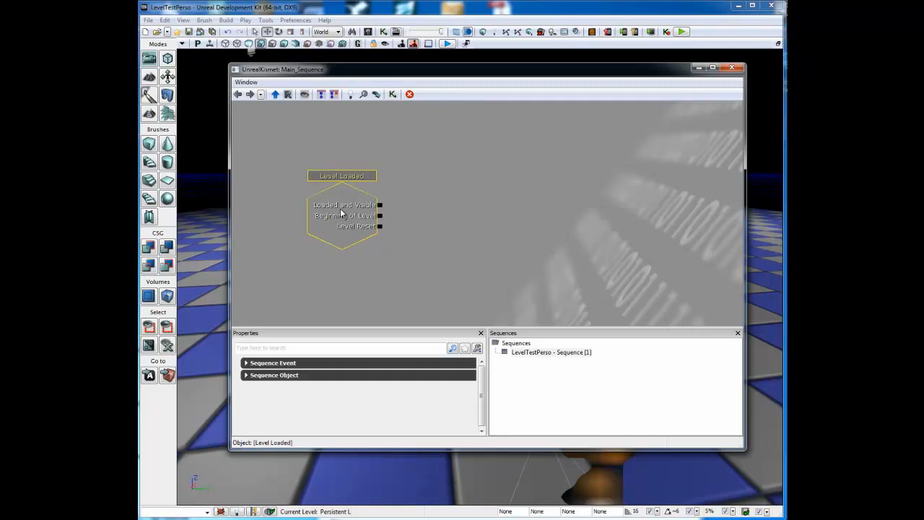
Add a Toggle Cinematic Mode action beside the event and connect Loaded and Visible to its Enable input
right_click(409, 110)
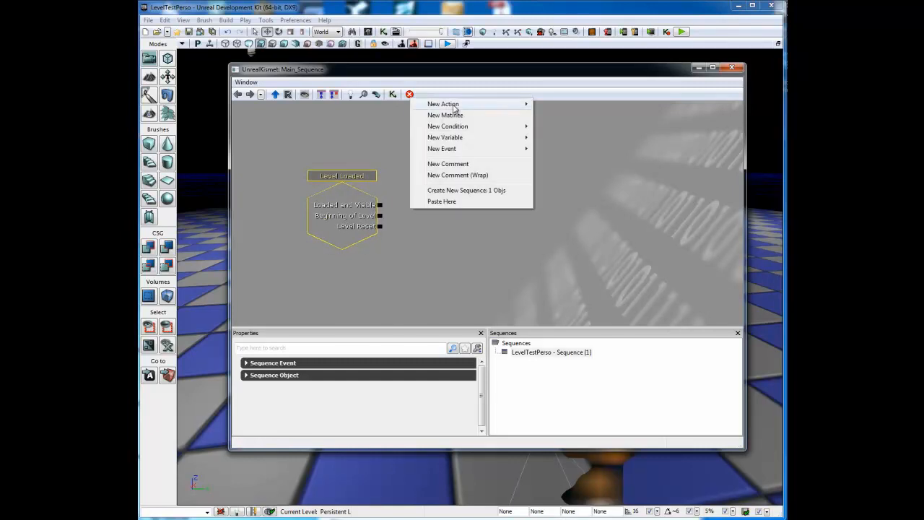
mouse_move(456, 109)
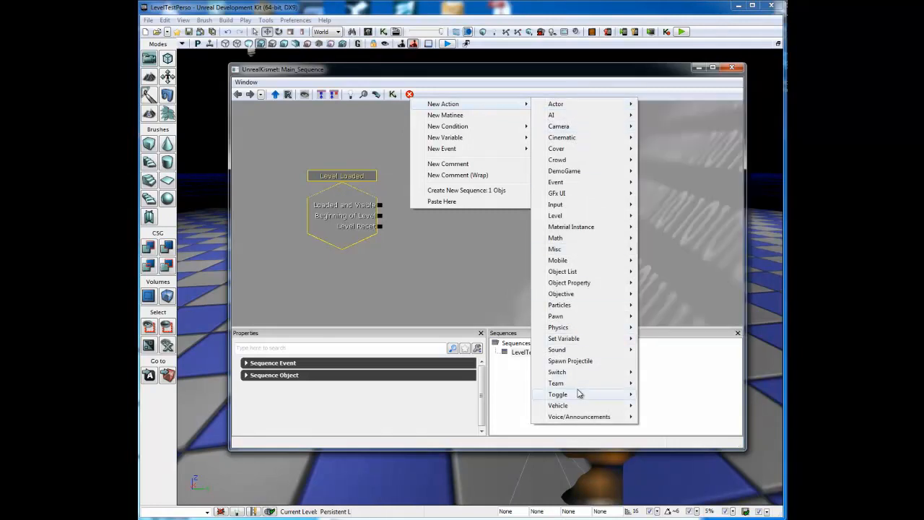
mouse_move(580, 395)
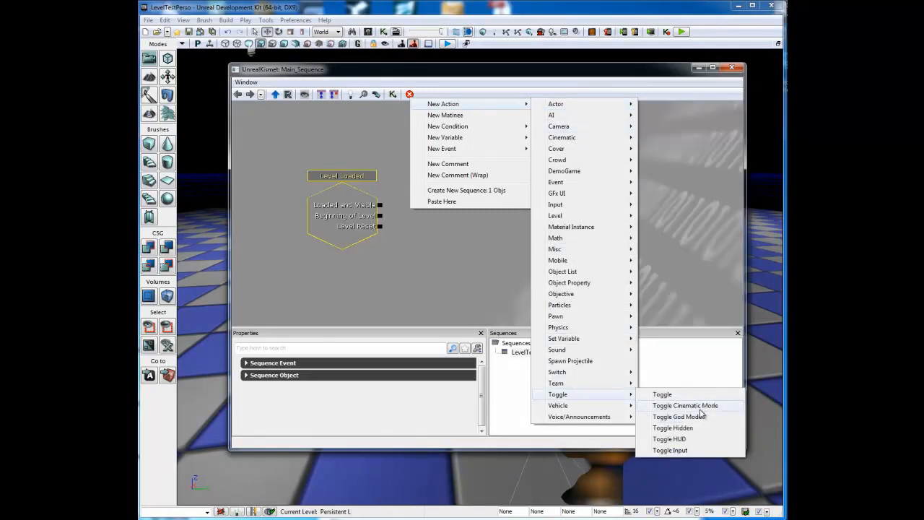
click(700, 409)
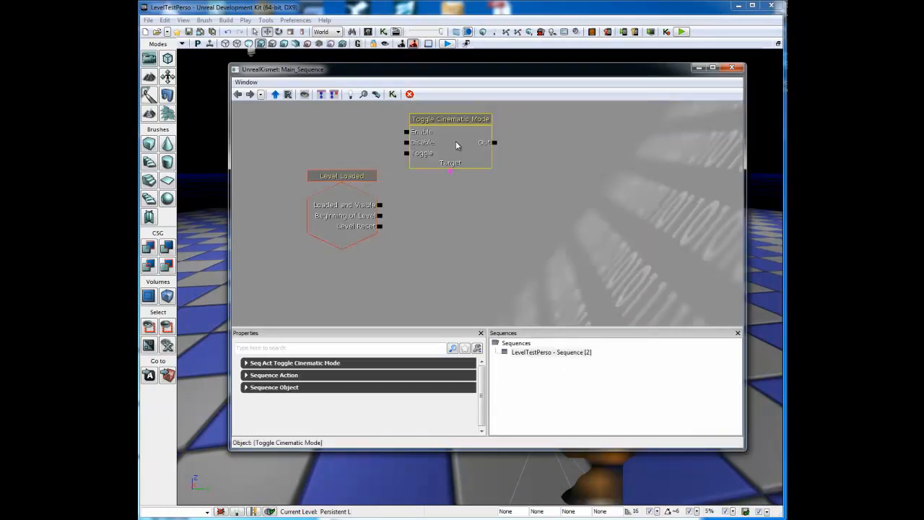
ctrl+drag(456, 144, 468, 194)
drag(380, 205, 419, 184)
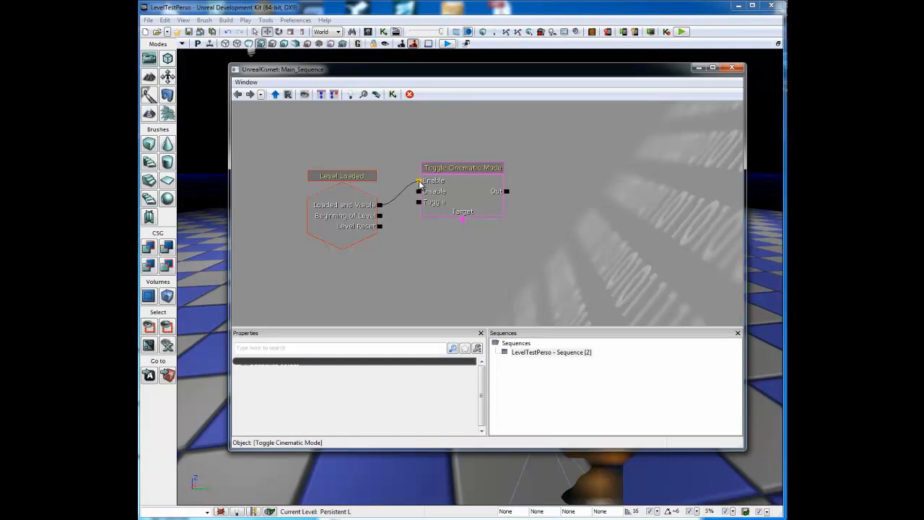
click(460, 191)
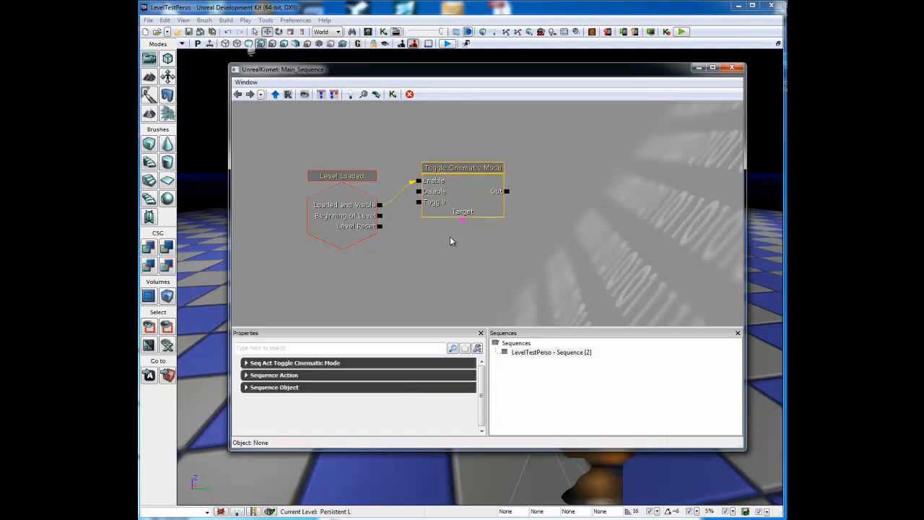
Add a Player variable below the Toggle Cinematic Mode action and link the action's Target to it
right_click(410, 223)
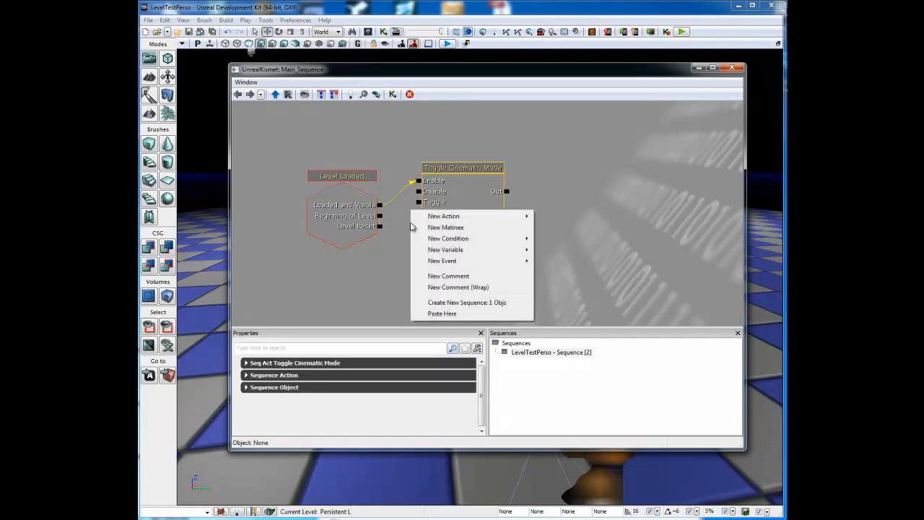
mouse_move(436, 254)
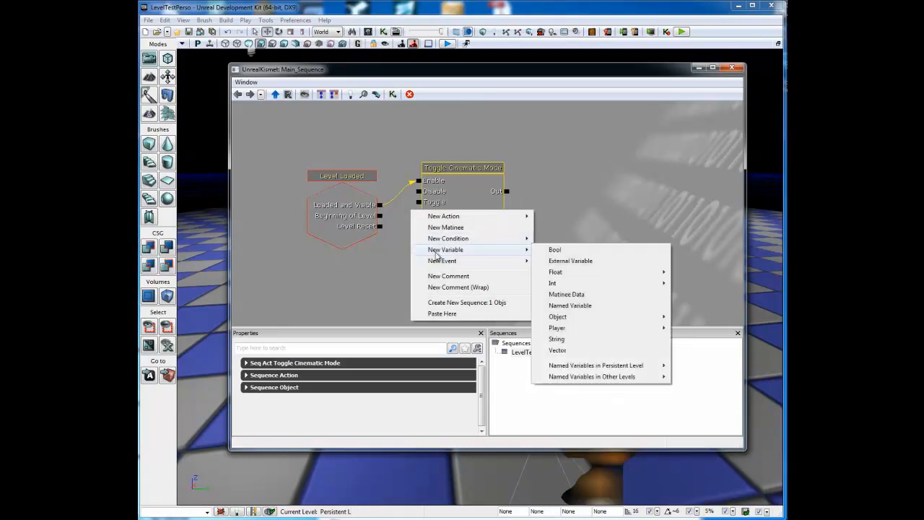
mouse_move(586, 328)
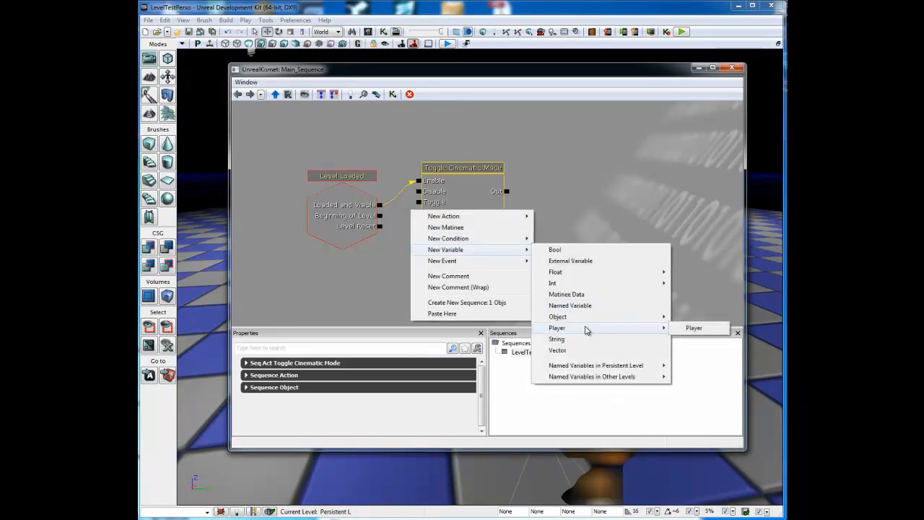
click(692, 329)
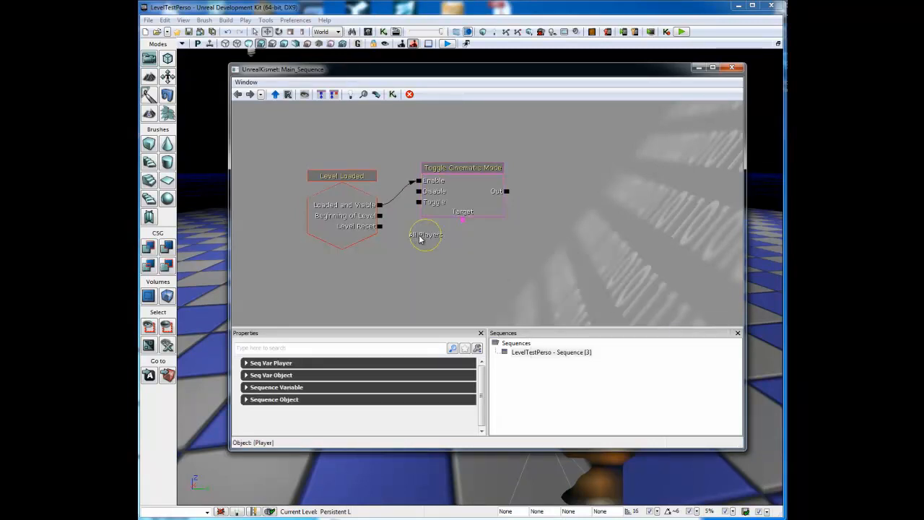
drag(422, 240, 457, 258)
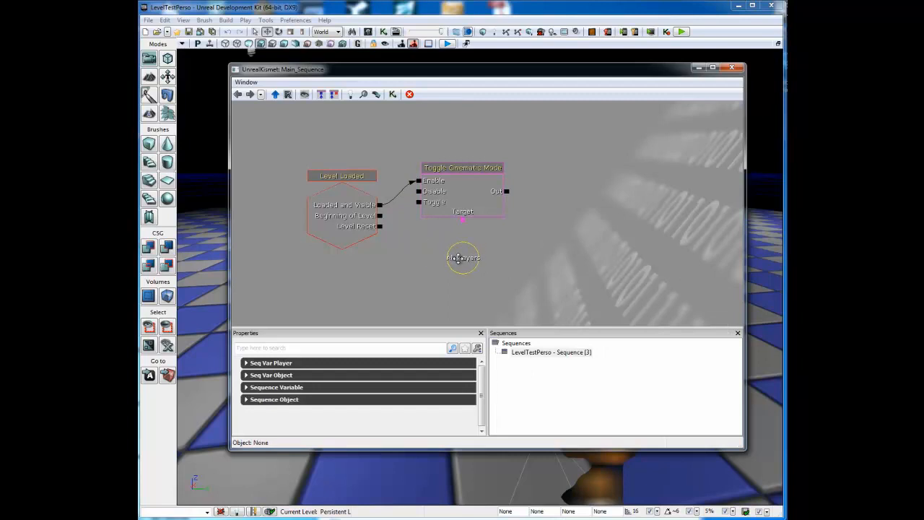
drag(462, 219, 464, 253)
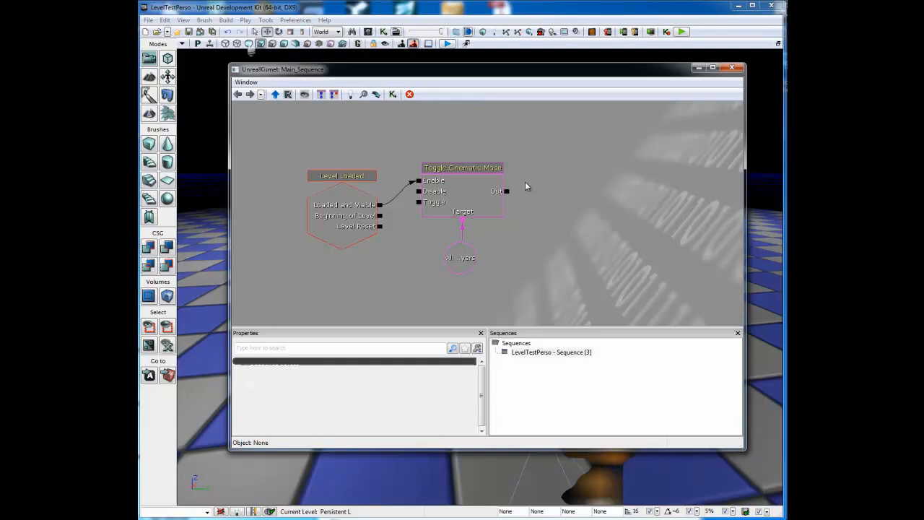
Add a Matinee with its data node beside the Toggle Cinematic Mode action and connect the action's Out to Matinee's Play input
right_click(485, 114)
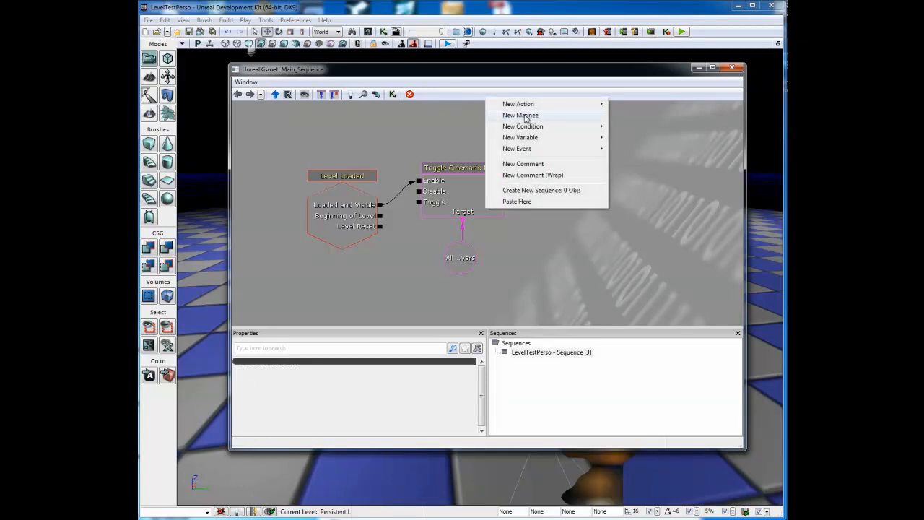
click(522, 116)
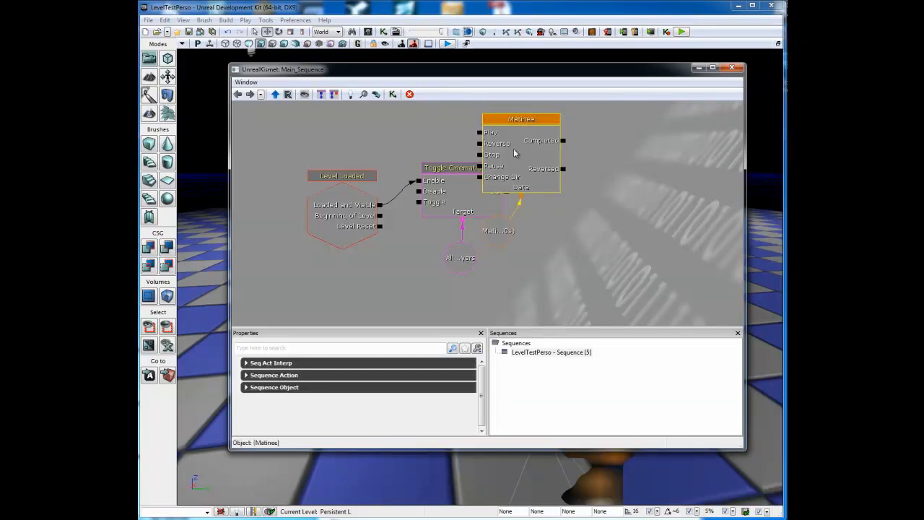
drag(515, 153, 578, 169)
drag(488, 234, 558, 273)
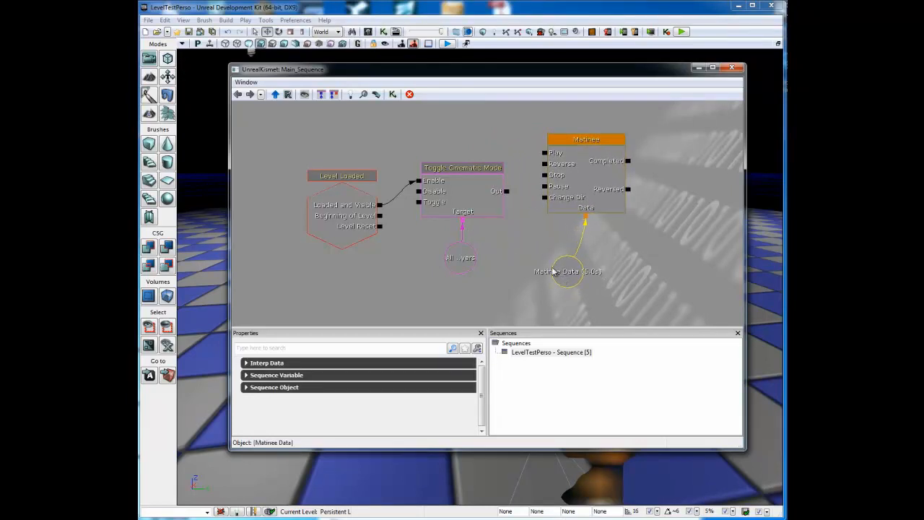
click(491, 195)
drag(508, 192, 546, 156)
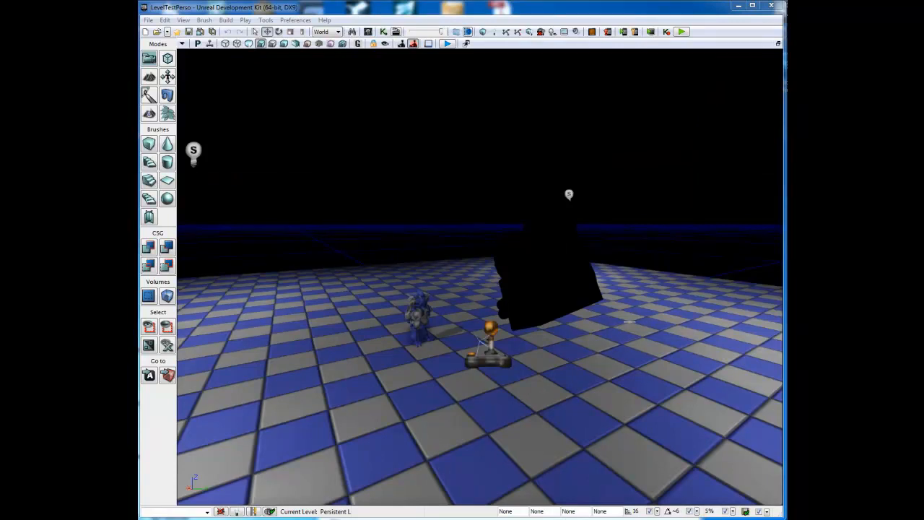
Select the CameraActor in the level and add a camera group named Camera for it in the new Matinee
click(538, 286)
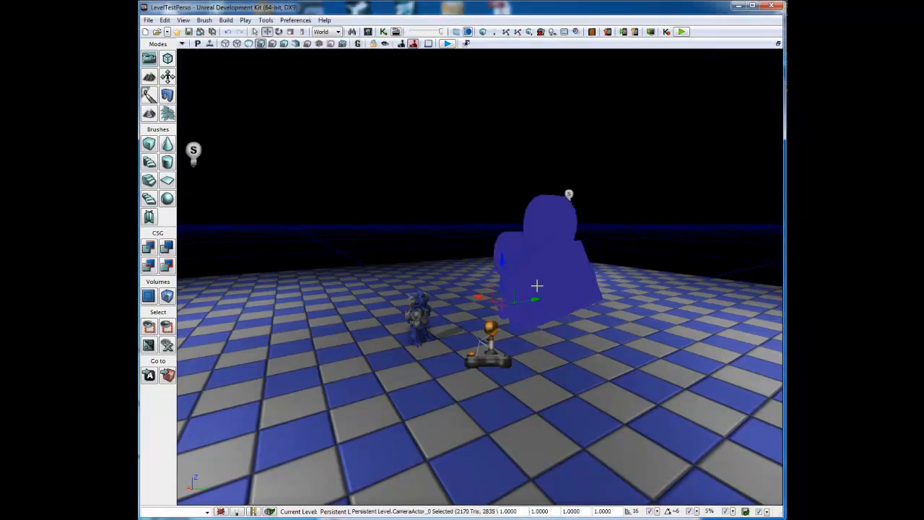
click(384, 32)
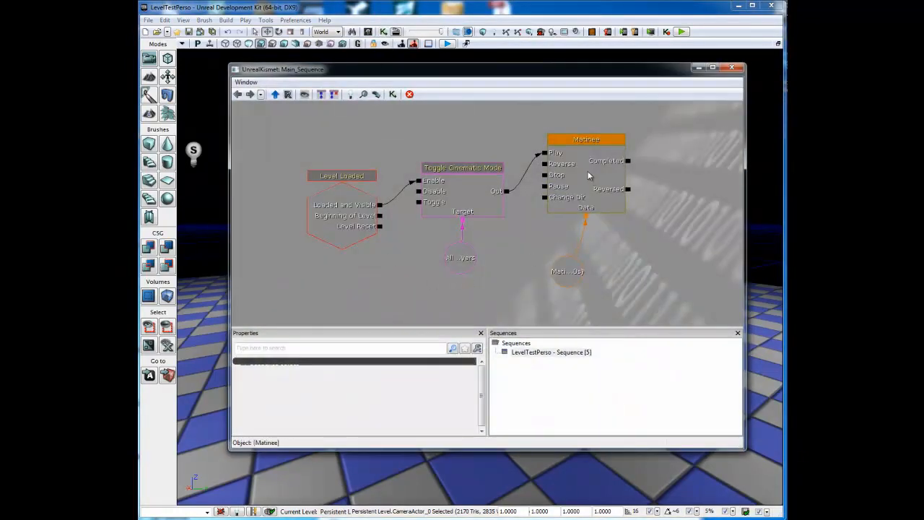
double_click(588, 176)
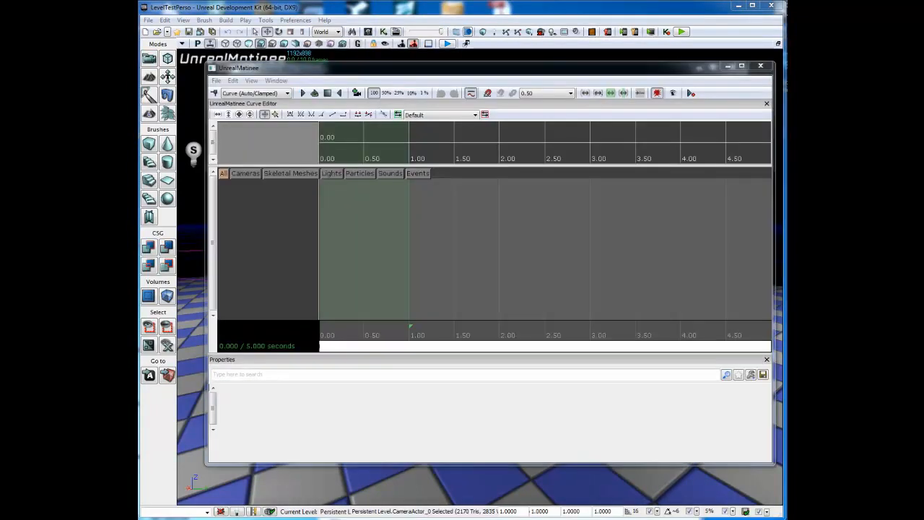
right_click(248, 199)
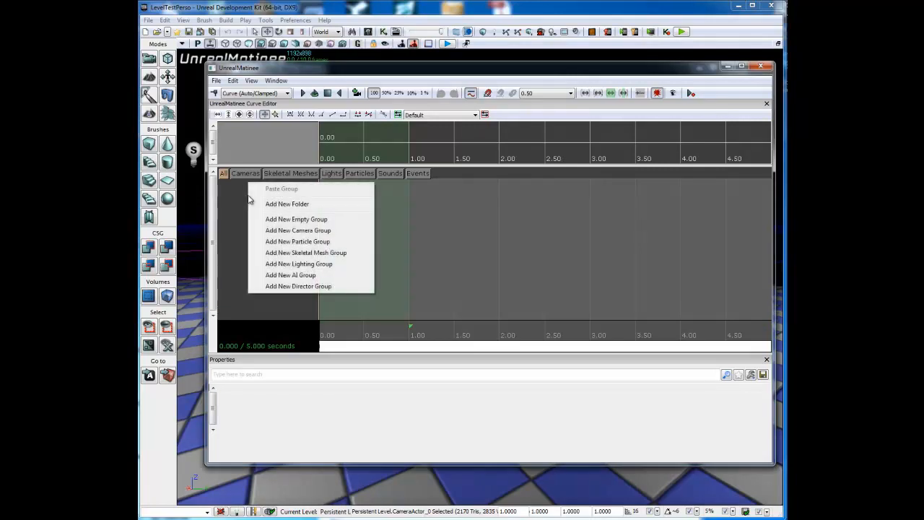
click(276, 231)
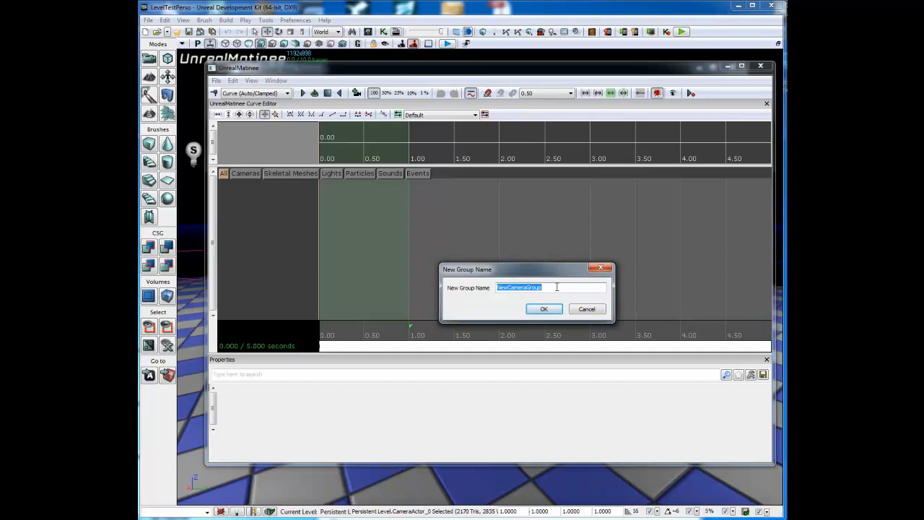
drag(557, 288, 494, 286)
text(Camera)
click(545, 309)
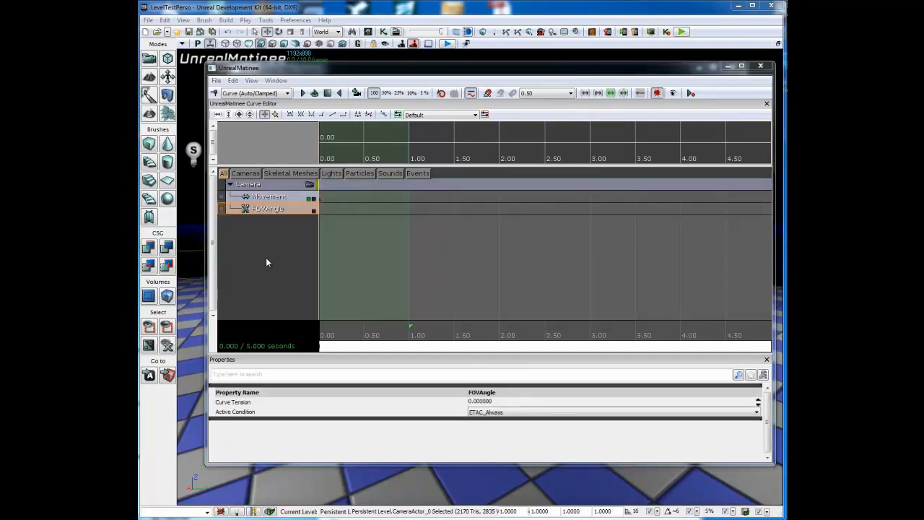
Add a director group to the Matinee and key a cut to the Camera group at 0 seconds on its Director track
right_click(234, 229)
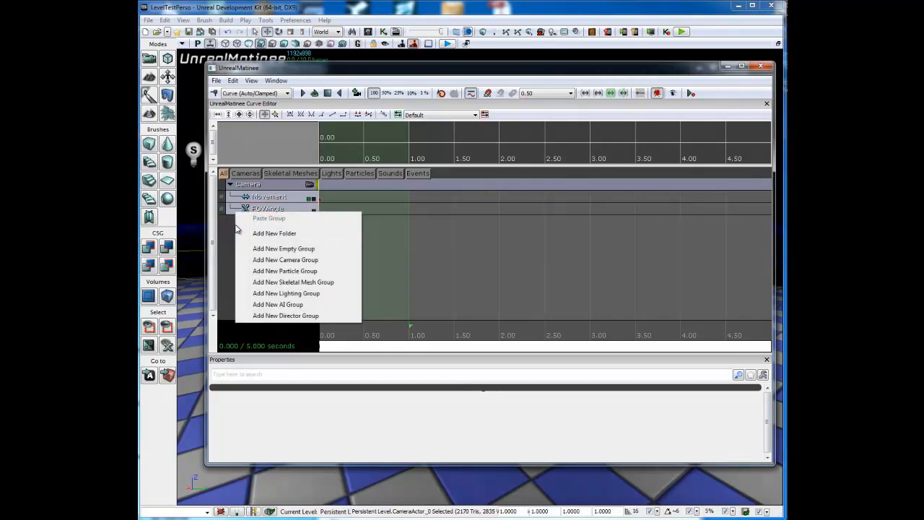
click(260, 318)
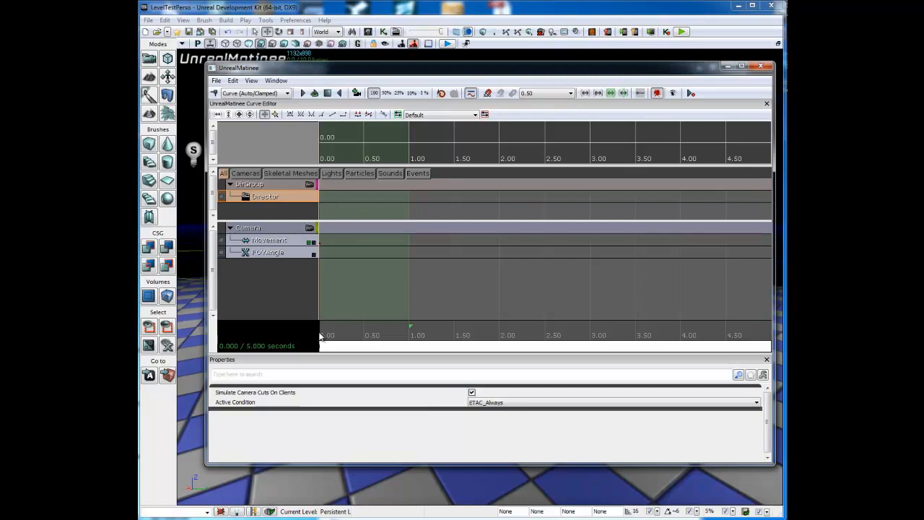
mouse_move(320, 333)
mouse_down()
mouse_move(340, 334)
mouse_move(314, 331)
mouse_up()
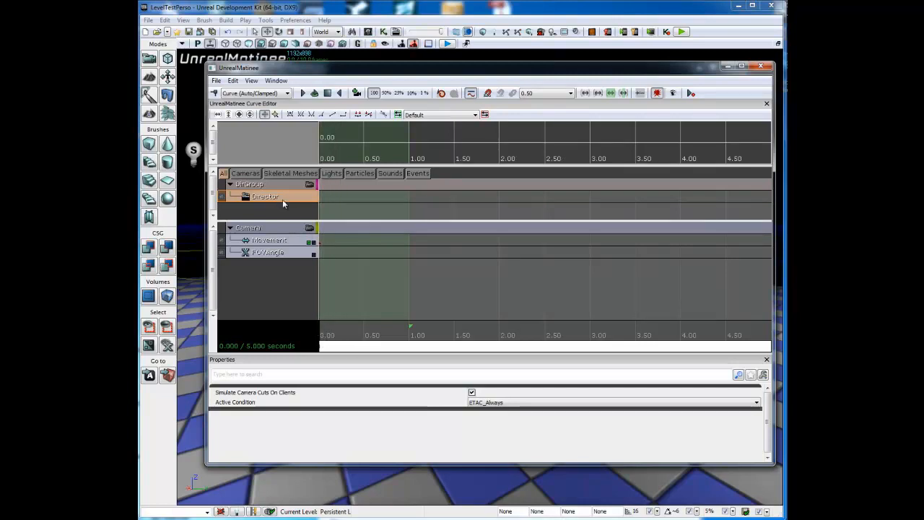
click(216, 93)
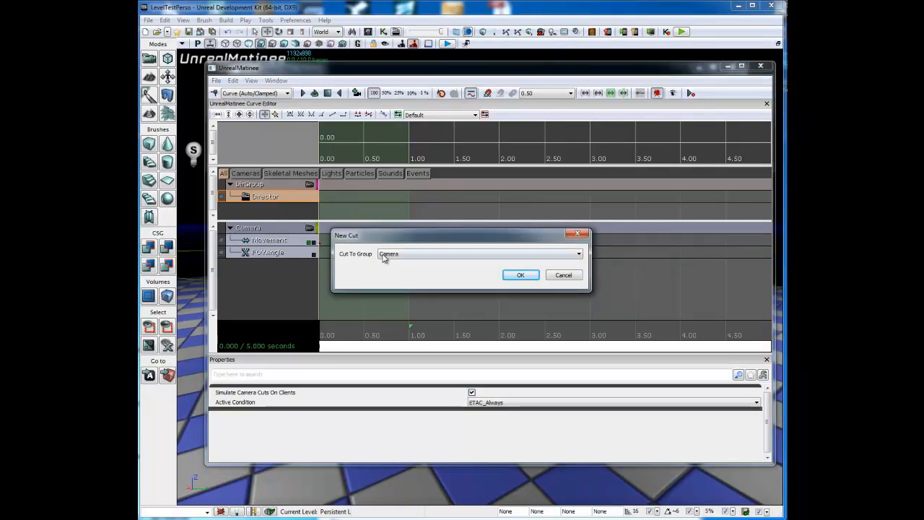
click(511, 275)
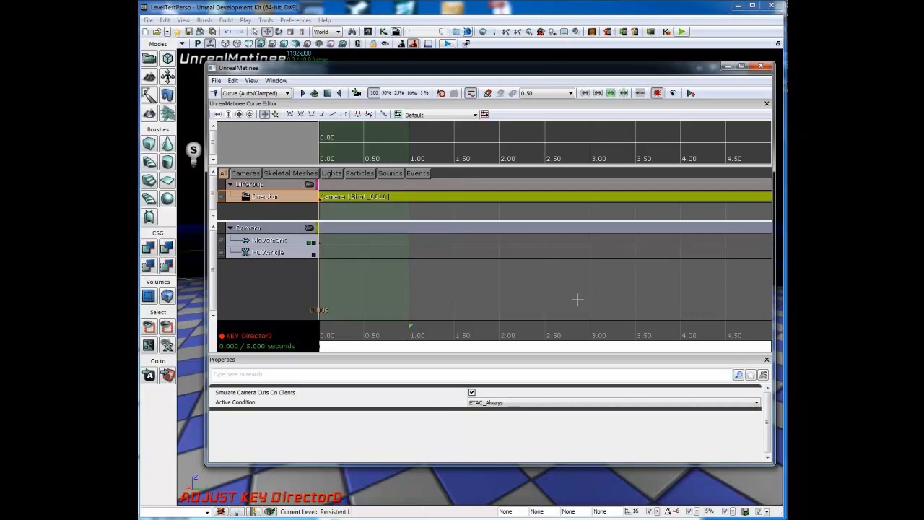
Close Matinee, play the level in the viewport to check the camera shot, and stop the preview
click(762, 66)
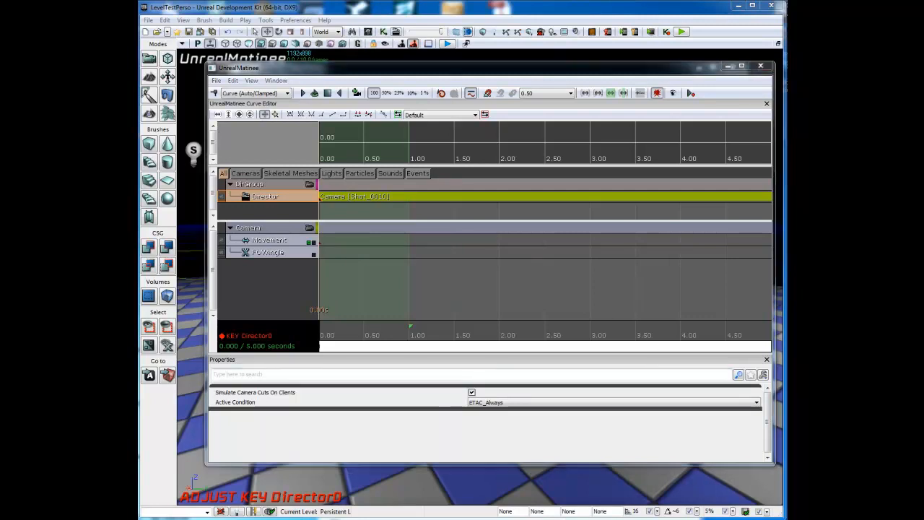
click(447, 44)
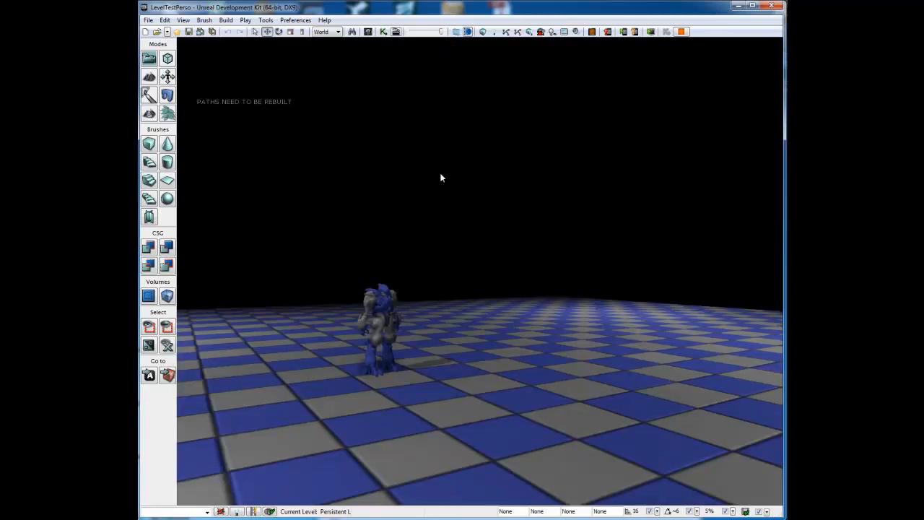
key(Escape)
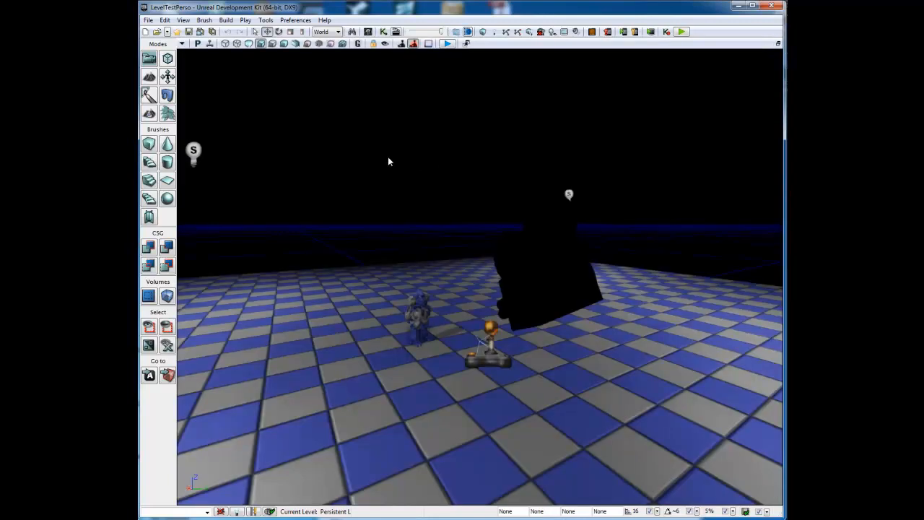
With the Soldat mesh selected, add an empty Matinee group named SkeletalMesh_Soldat and give it an Anim Control track
click(421, 312)
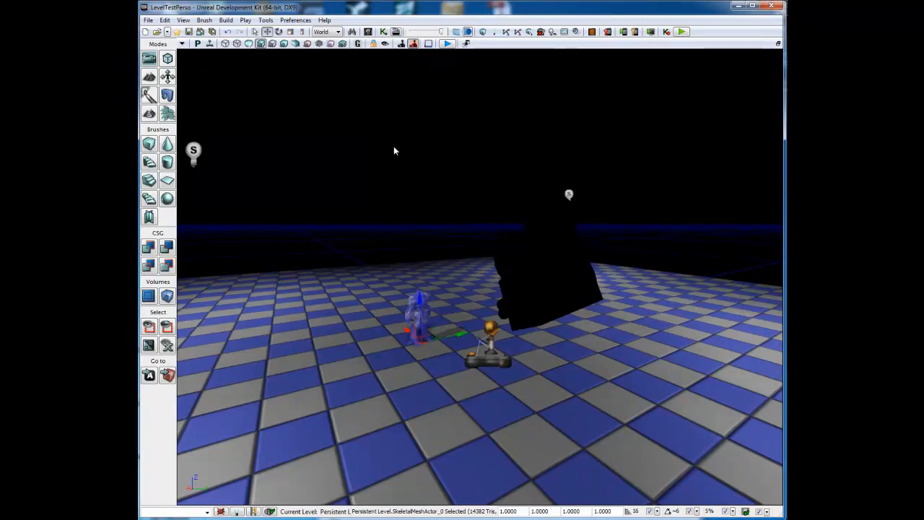
click(396, 33)
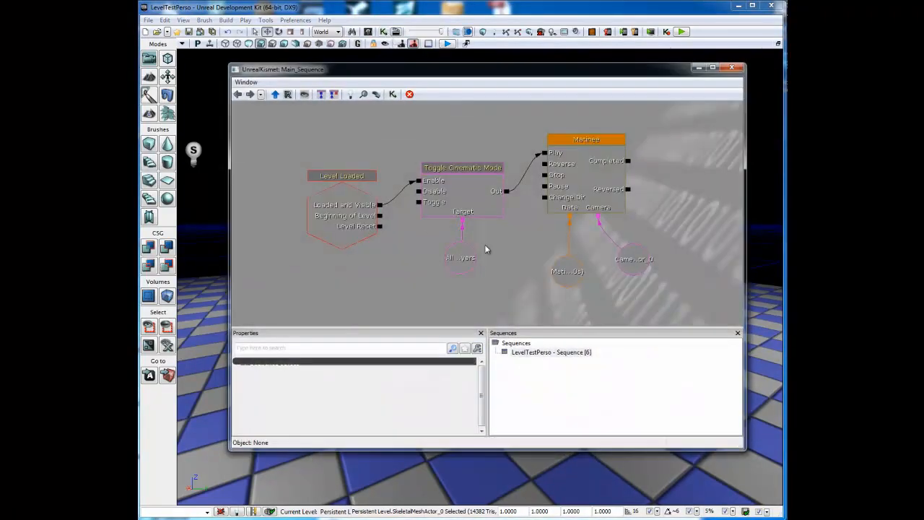
double_click(588, 176)
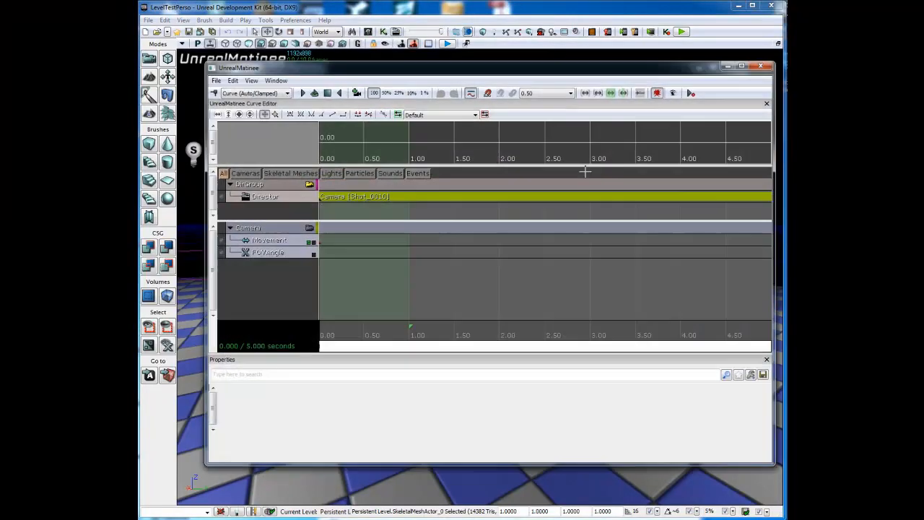
right_click(258, 273)
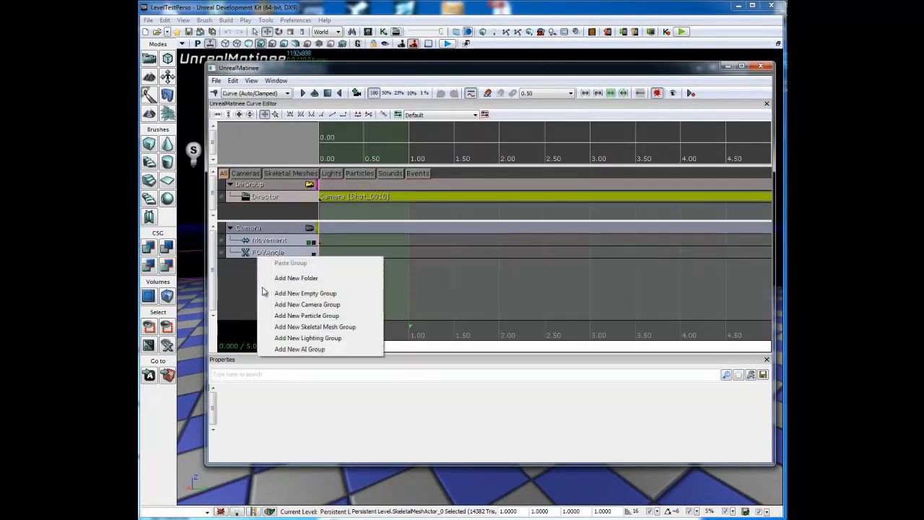
click(287, 294)
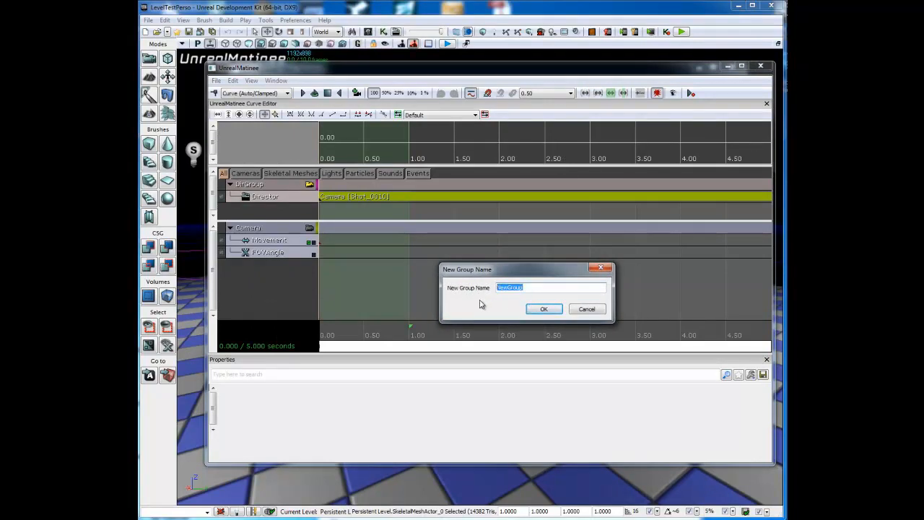
key(Return)
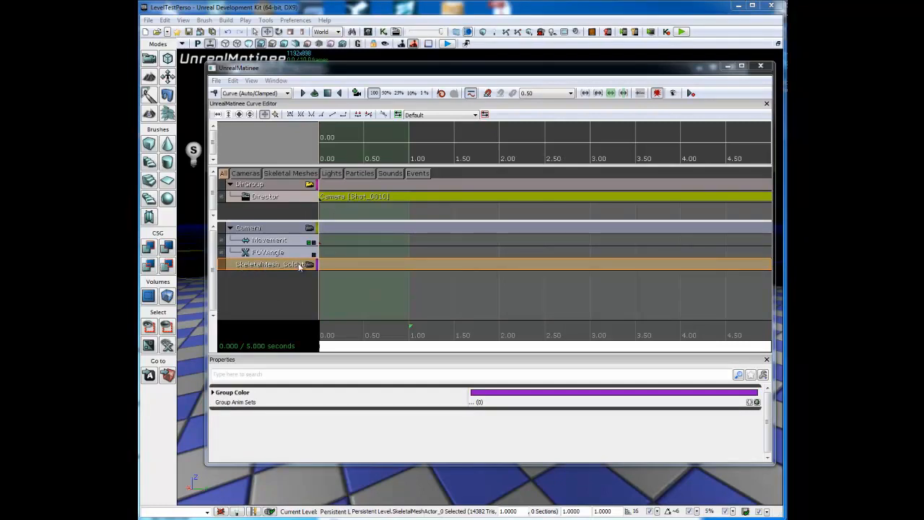
right_click(272, 266)
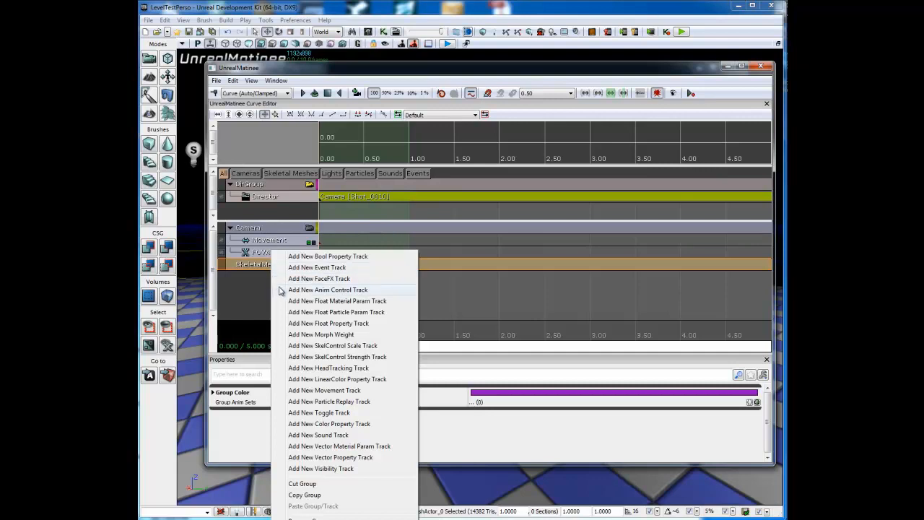
click(315, 291)
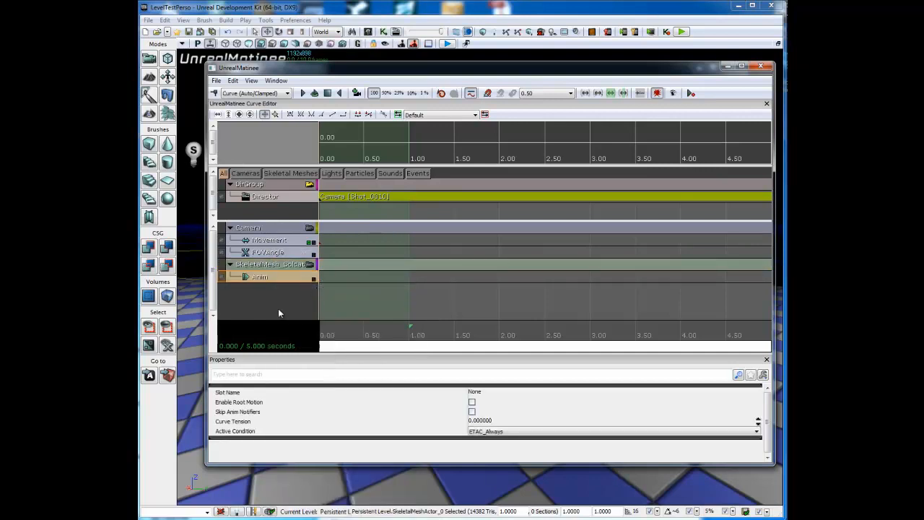
Add an entry to the SkeletalMesh_Soldat group's anim sets and assign the AnimSoldat AnimSet from MyPackagePerso to it
click(275, 266)
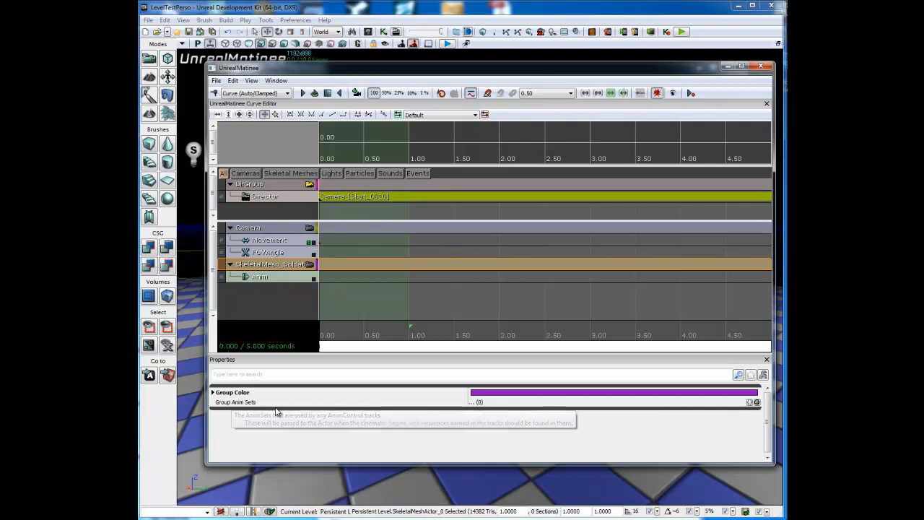
click(757, 403)
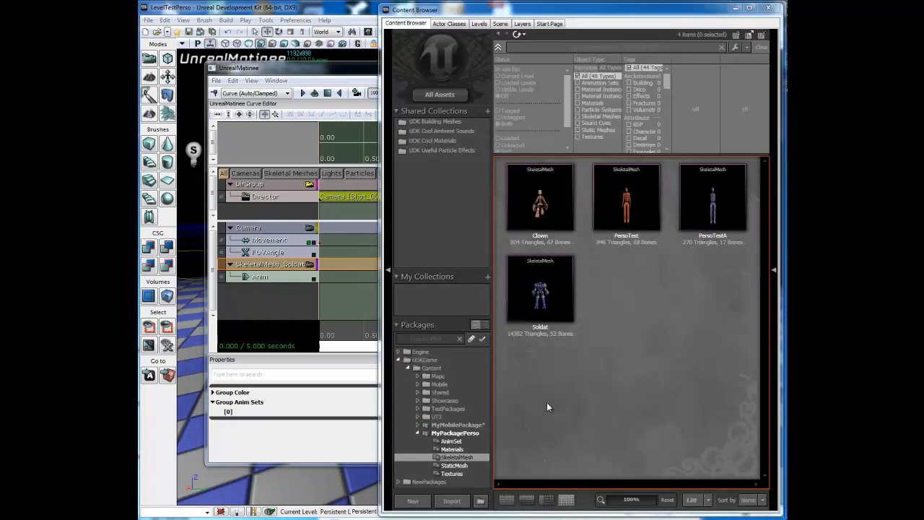
click(452, 441)
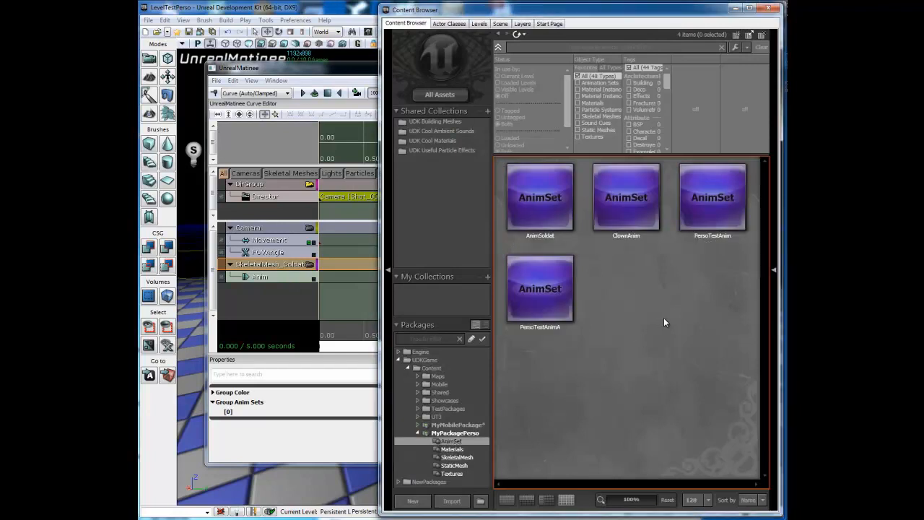
click(538, 210)
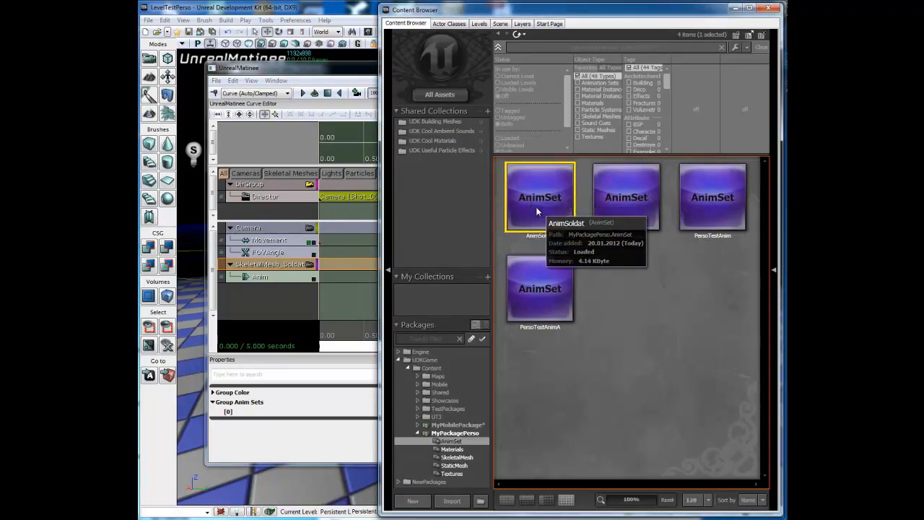
click(736, 8)
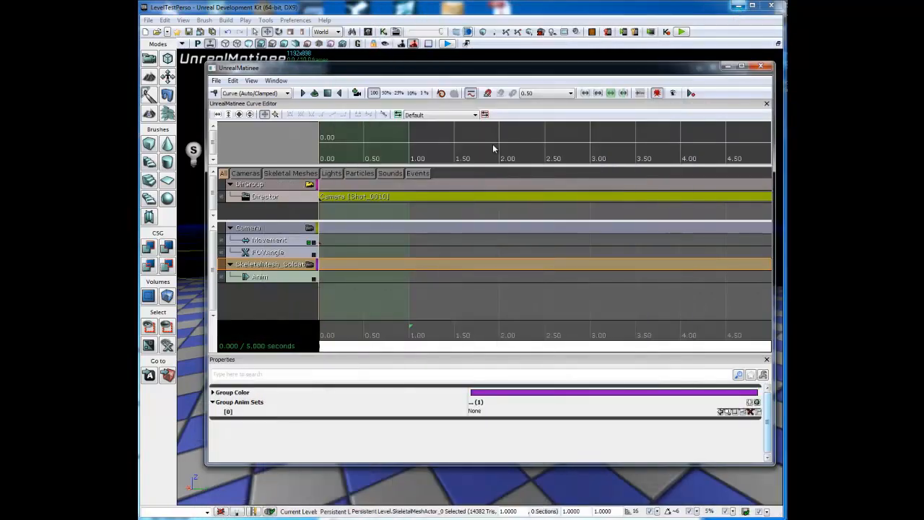
click(720, 413)
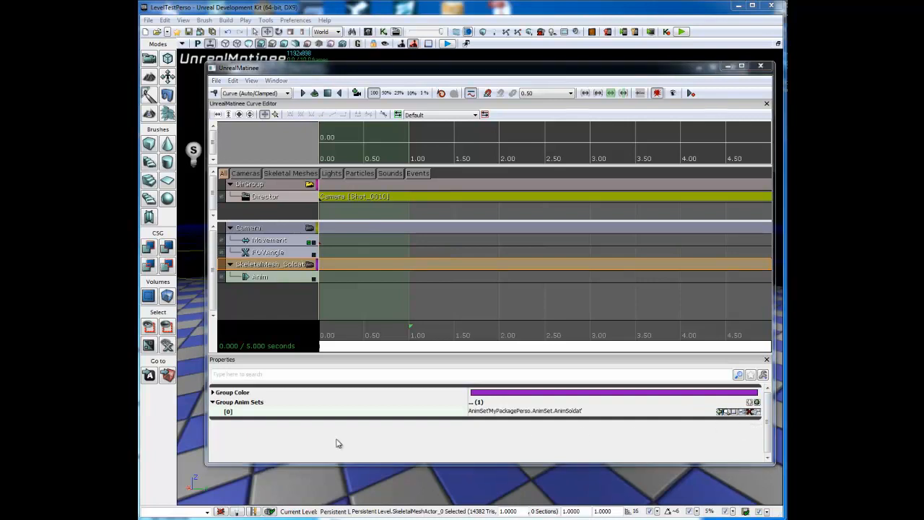
Key the Test animation sequence on the SkeletalMesh_Soldat group's Anim track at about 1 second and again at about 2.5 seconds
click(284, 280)
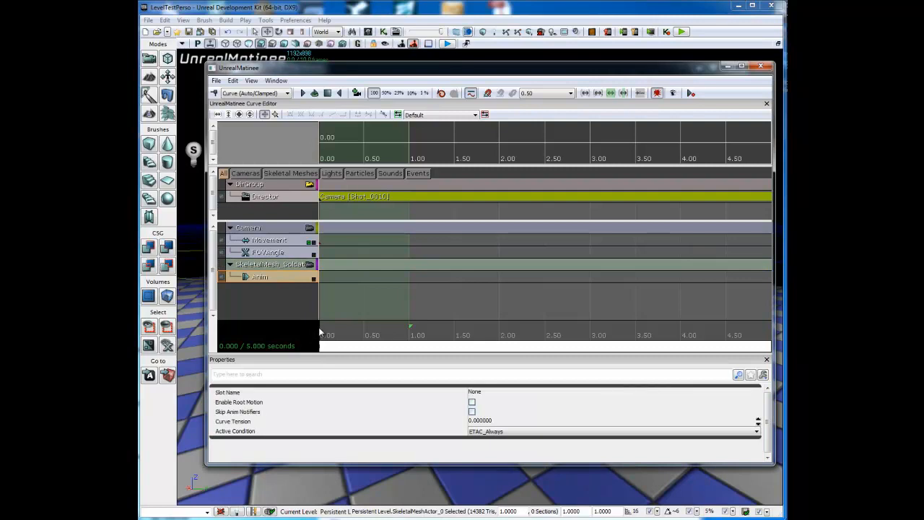
drag(320, 332, 410, 344)
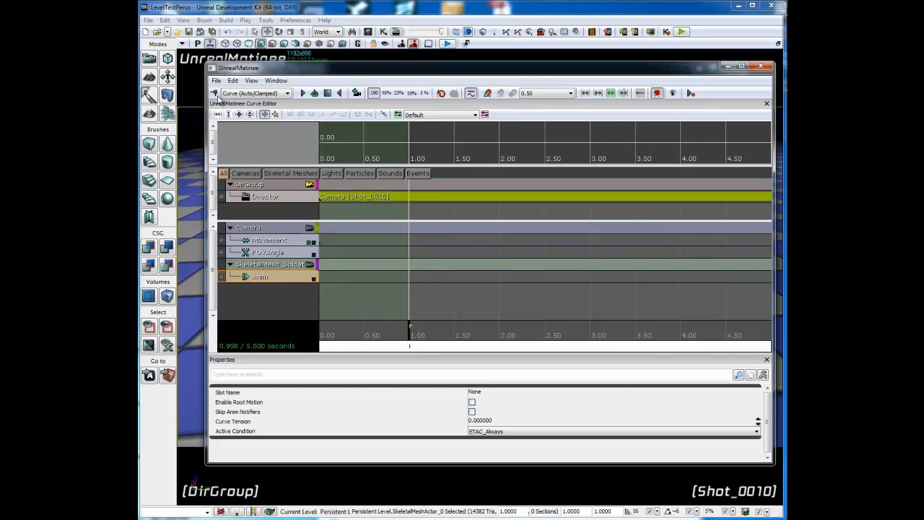
click(215, 93)
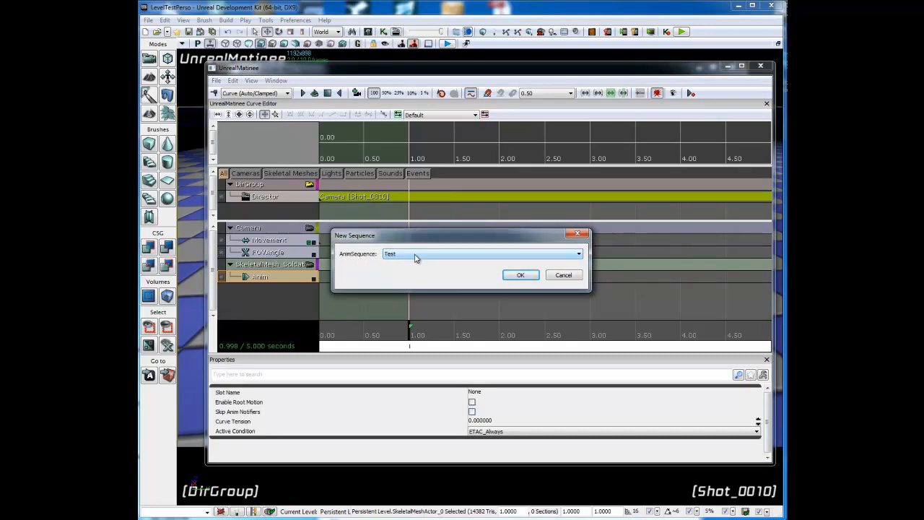
click(518, 275)
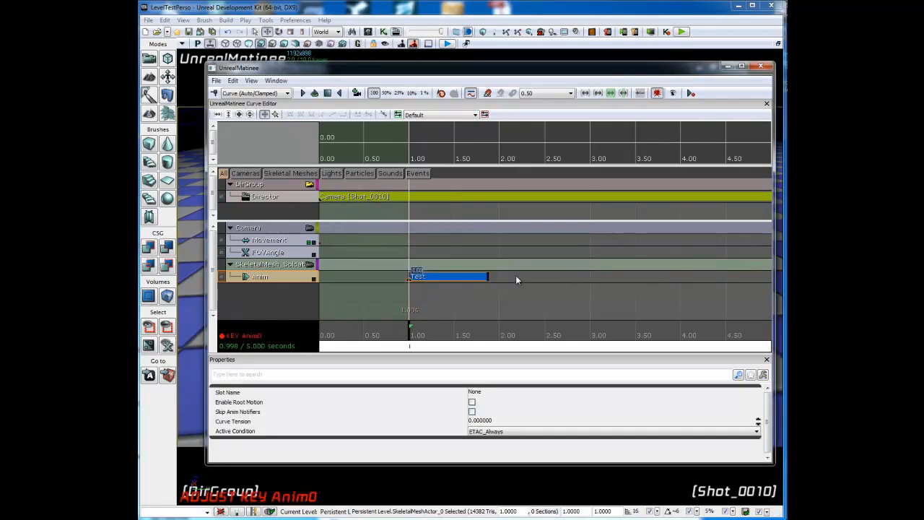
drag(410, 337, 547, 346)
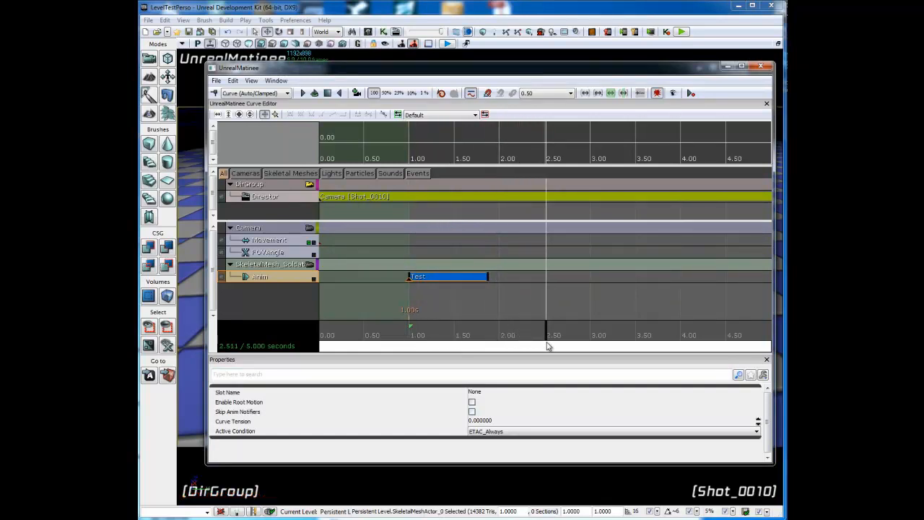
click(215, 94)
click(521, 275)
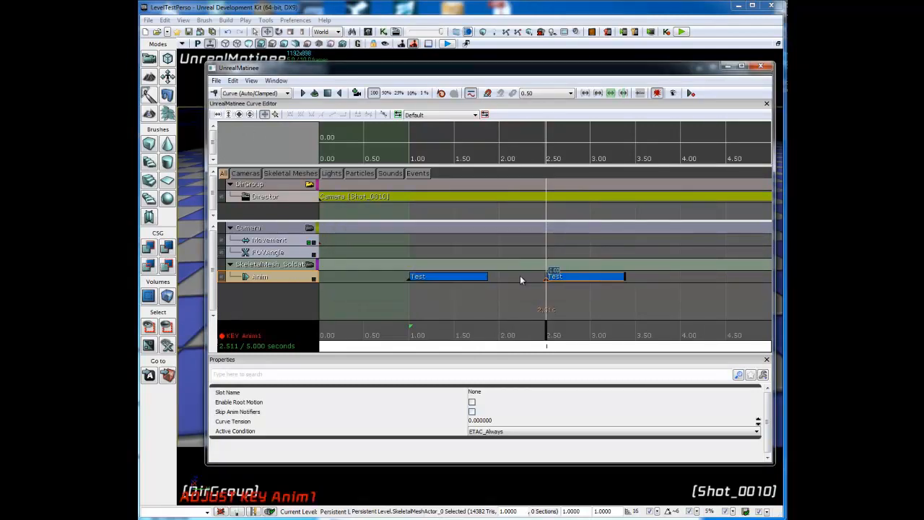
Scrub through the second Test clip around 3 seconds and shorten the Matinee by moving its end marker to about 4 seconds
click(594, 335)
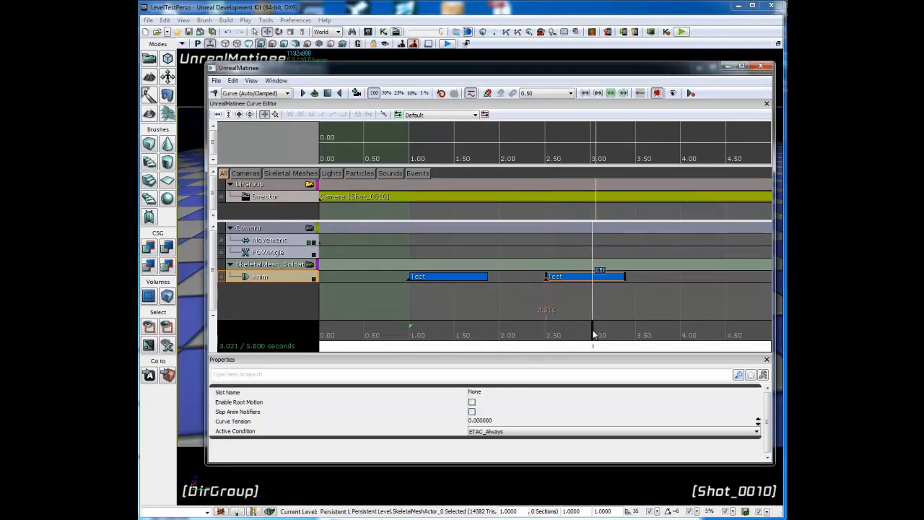
drag(594, 334, 586, 334)
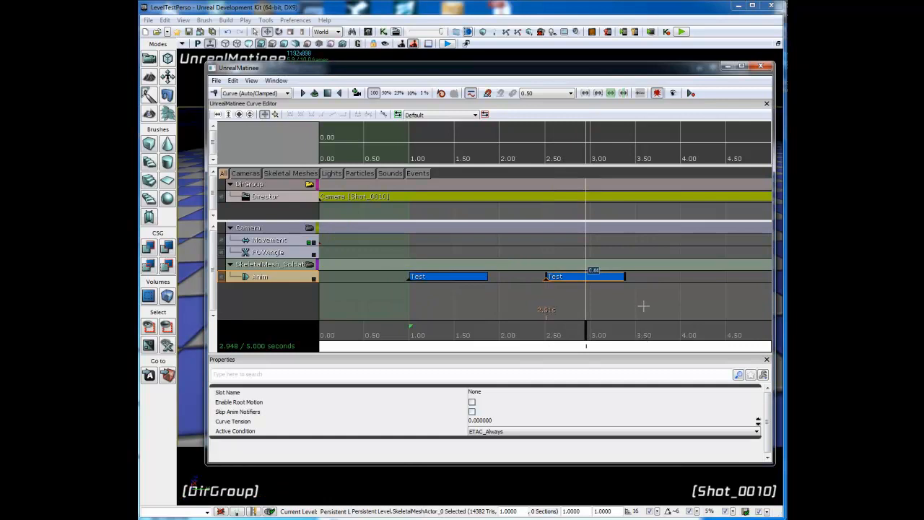
scroll(644, 307, down, 3)
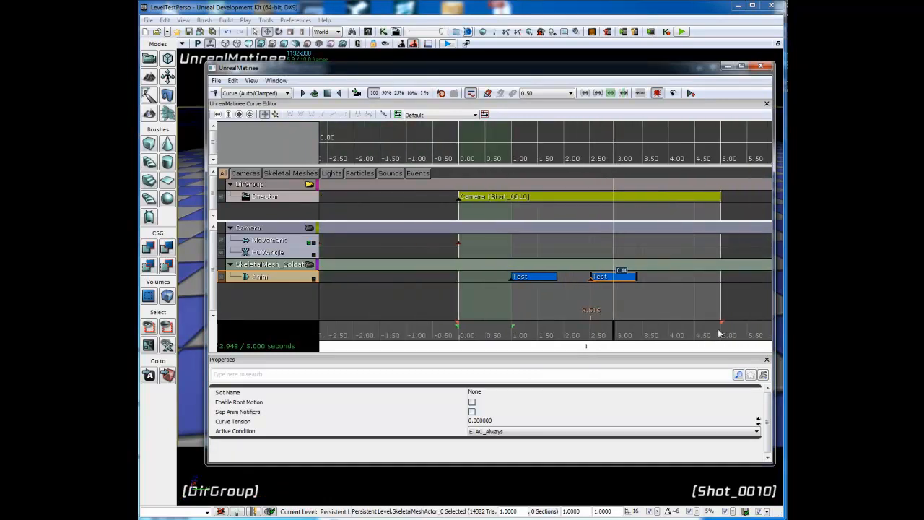
drag(722, 321, 669, 326)
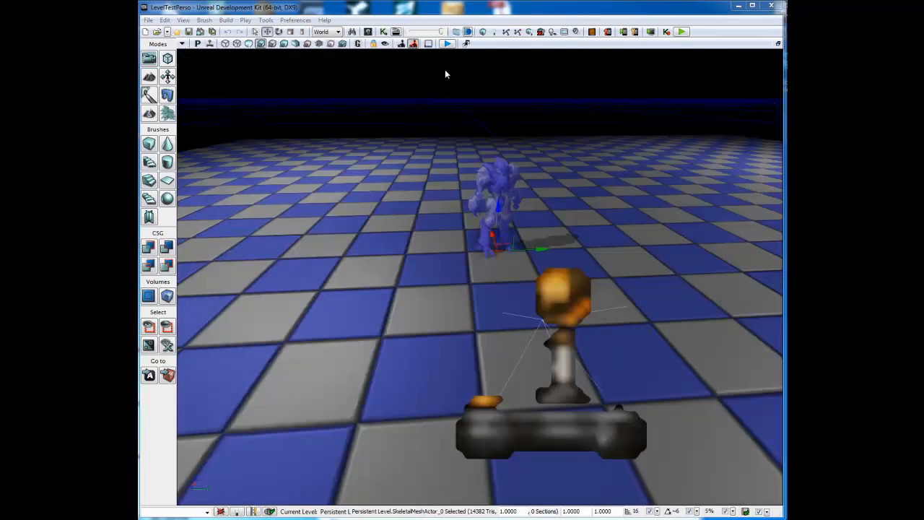
Play the level in the viewport to check the Soldat animation in the cinematic, stop the preview, and close Kismet
click(447, 43)
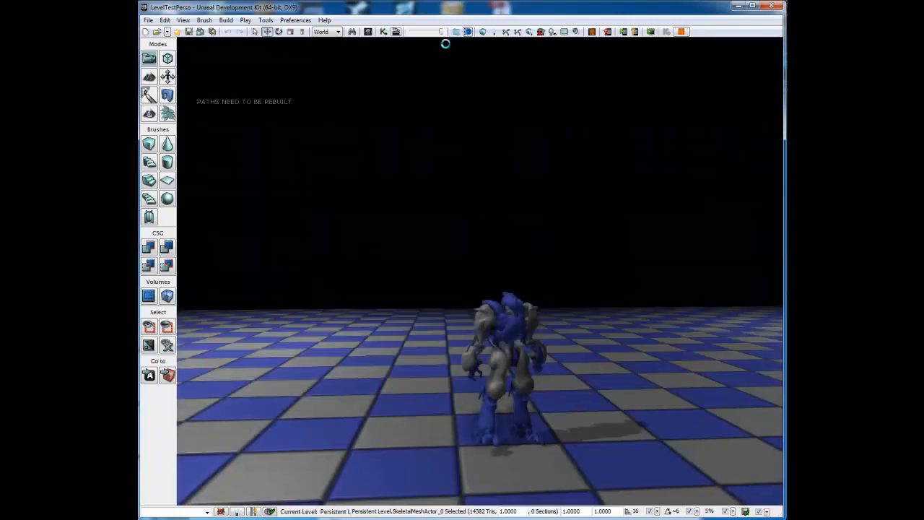
key(Escape)
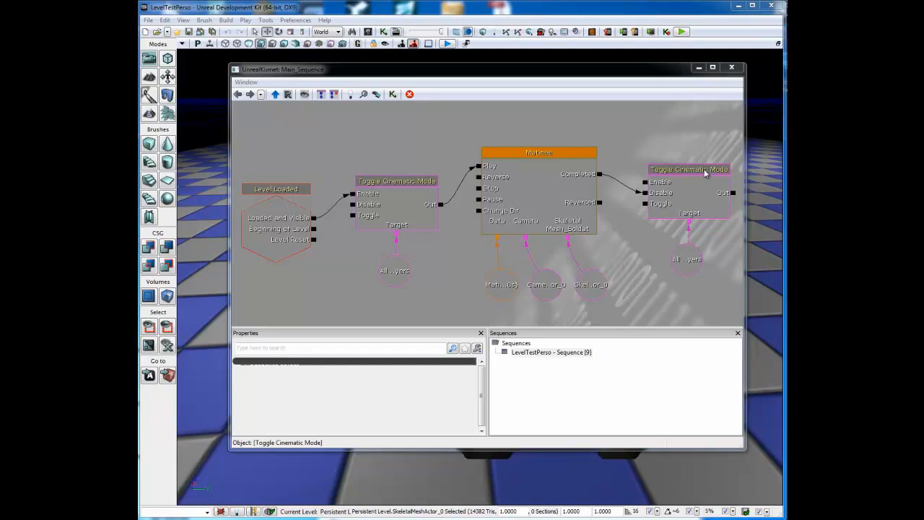
click(731, 67)
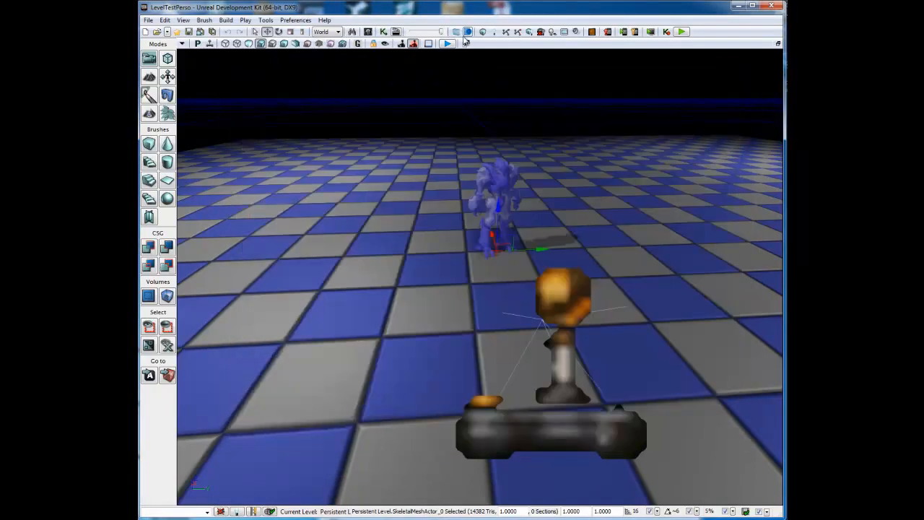
Play the level again and, once the cinematic ends, move the player up to the Soldat and back away
click(448, 44)
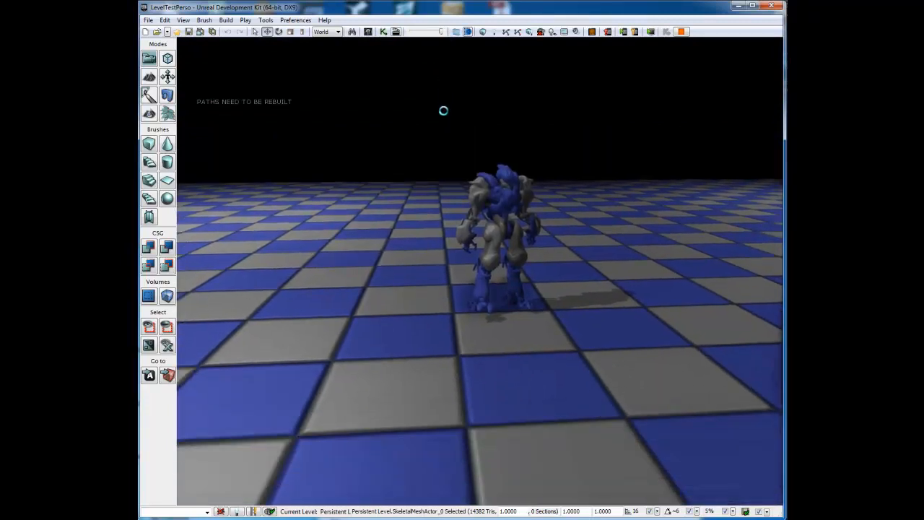
key(w)
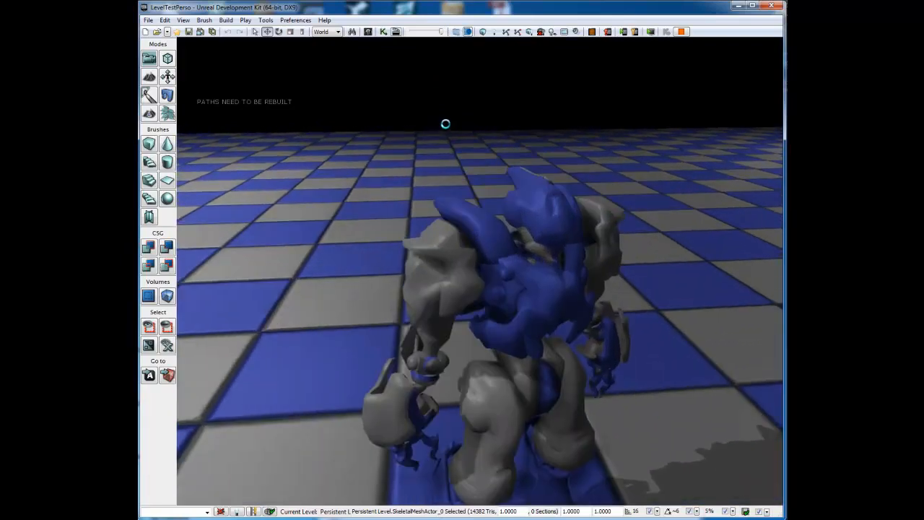
key(s)
key(s)
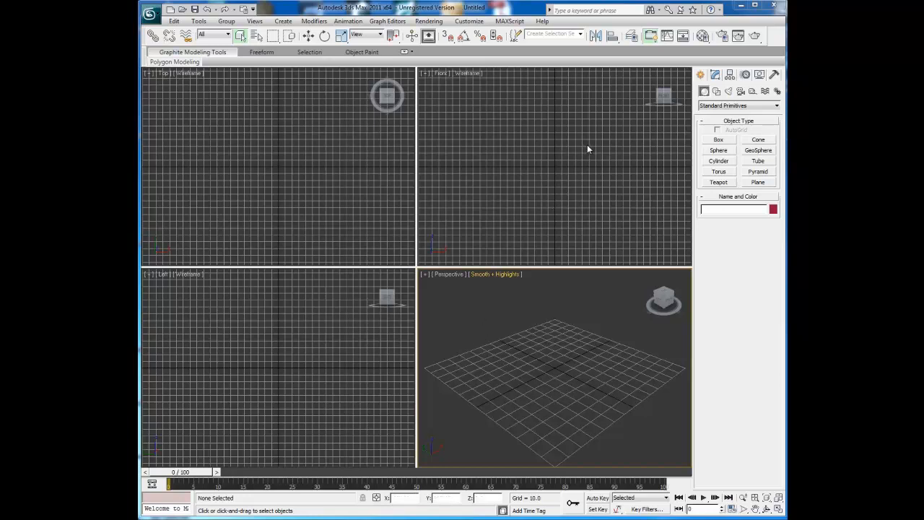
In 3ds Max, choose the CATParent helper from the CAT Objects, place one without a preset near the origin, and maximize the perspective view
click(753, 92)
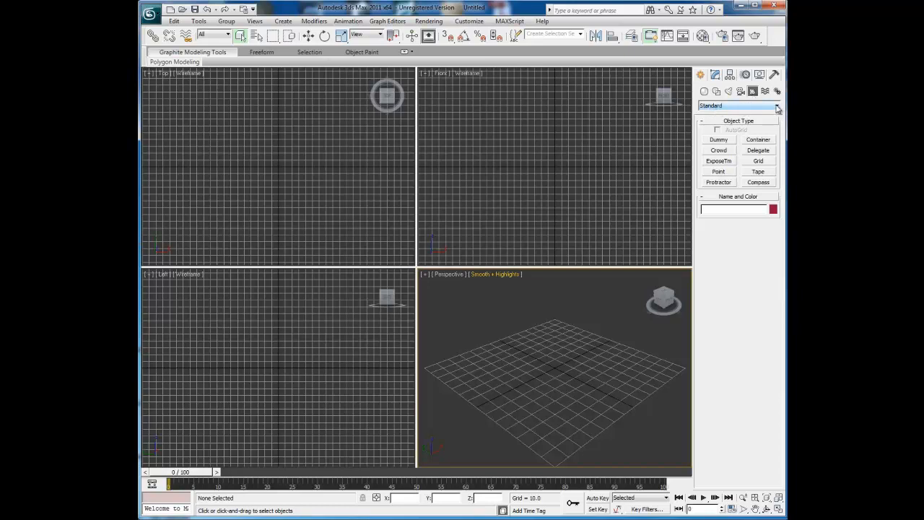
click(777, 108)
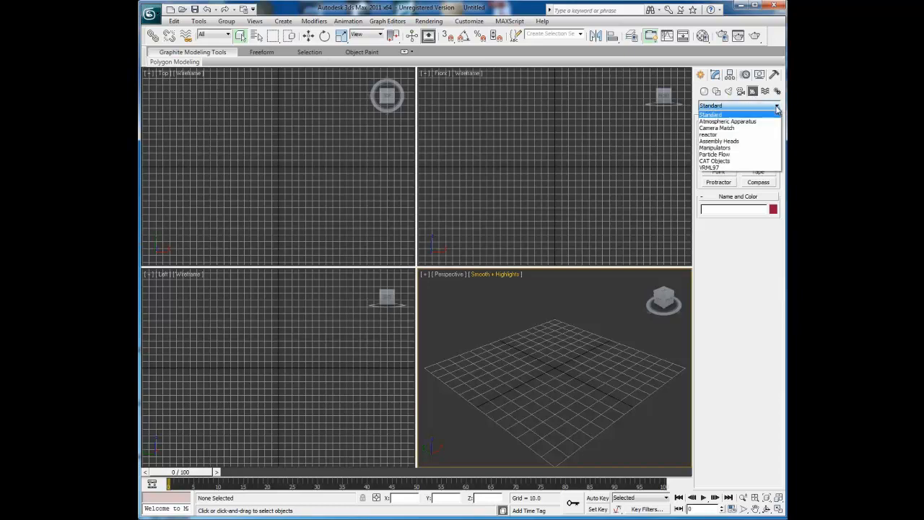
click(715, 161)
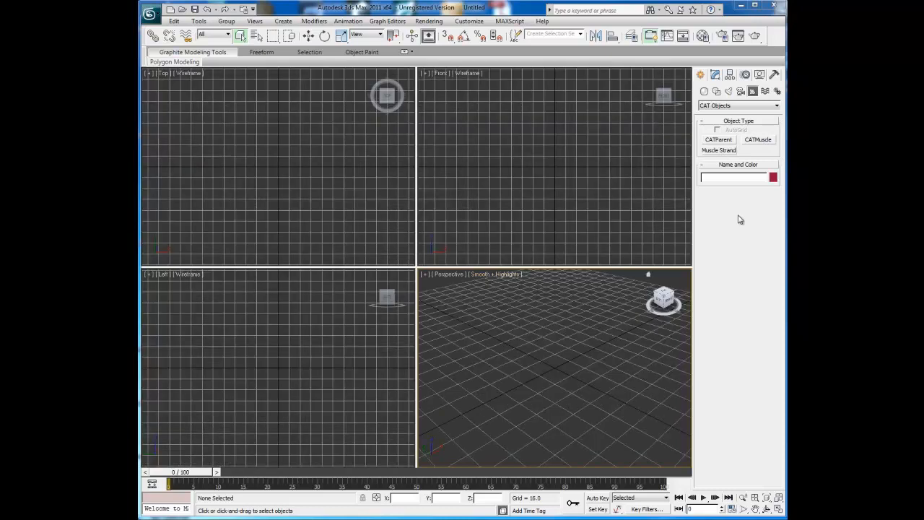
click(718, 142)
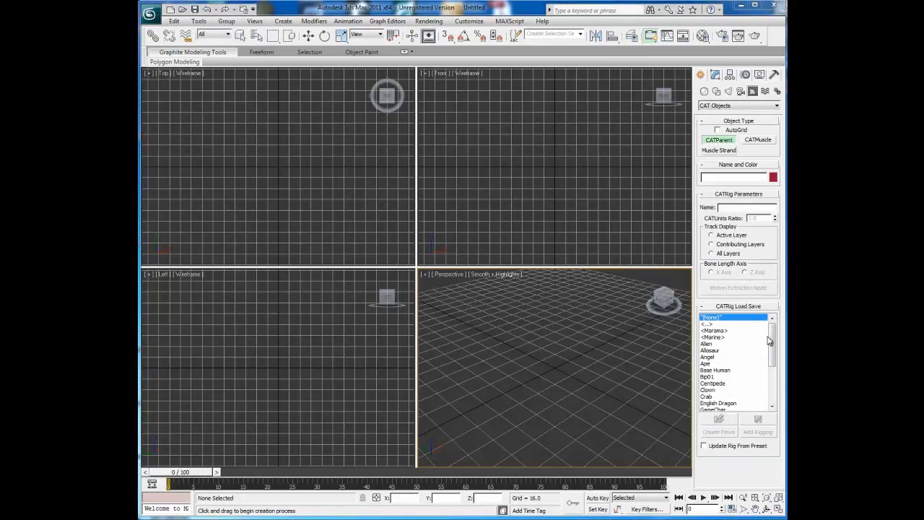
drag(772, 335, 772, 378)
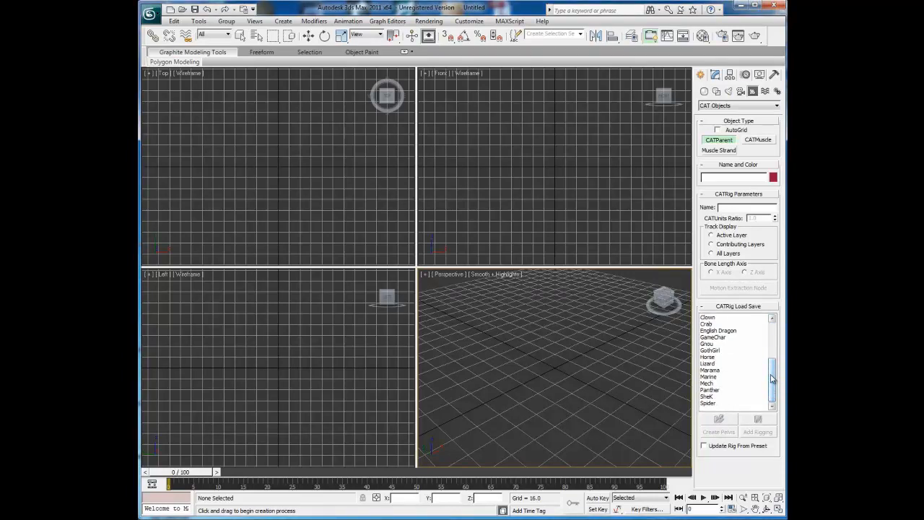
click(544, 359)
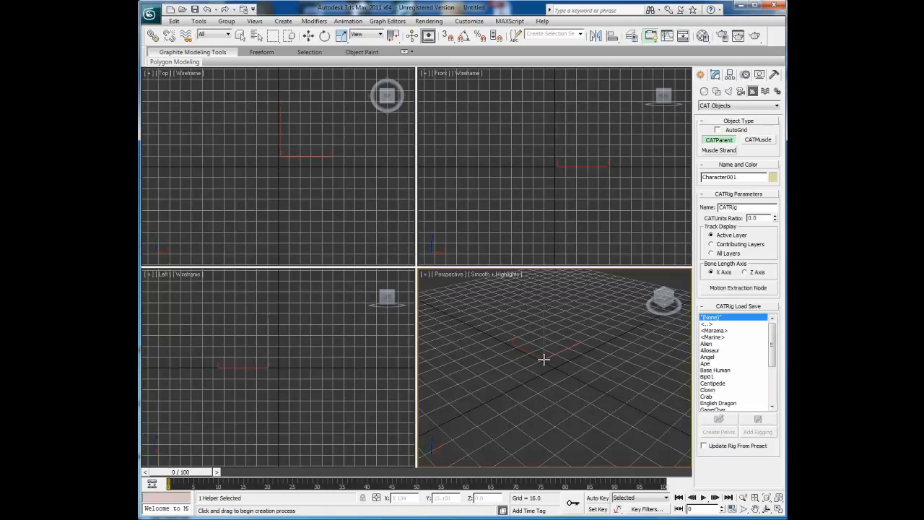
click(778, 510)
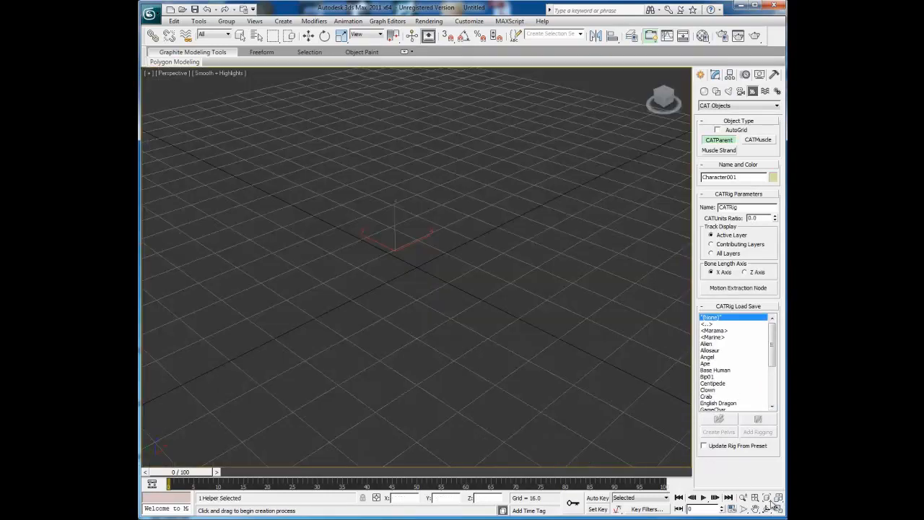
Place sample CAT rigs from the Alien, Angel and Crab presets at separate spots on the perspective grid
click(707, 344)
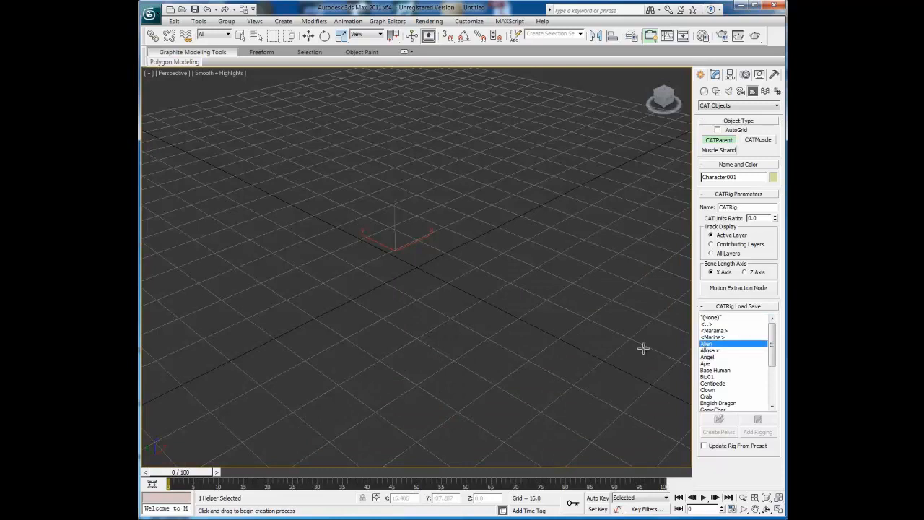
click(229, 227)
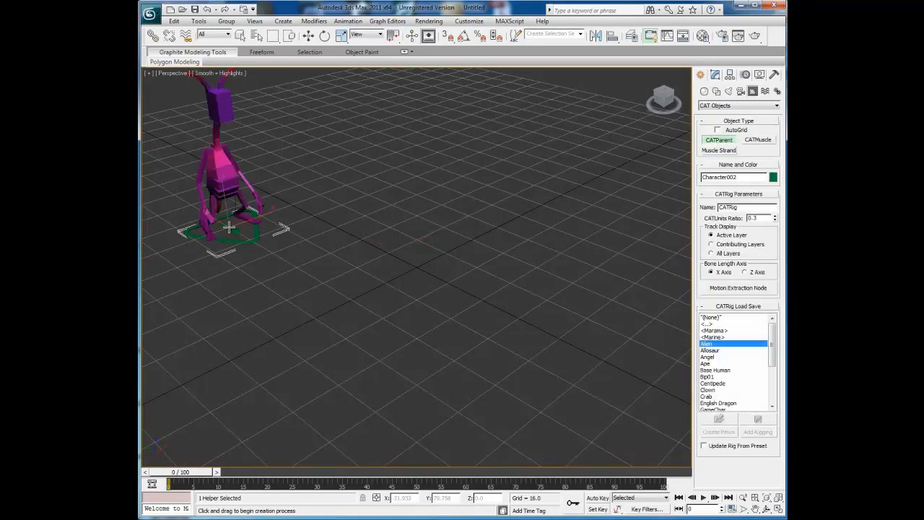
click(707, 356)
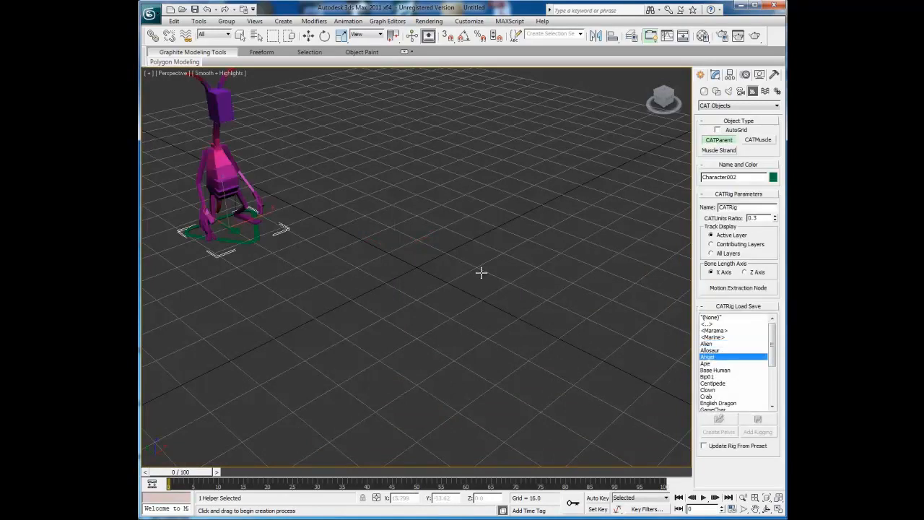
click(405, 165)
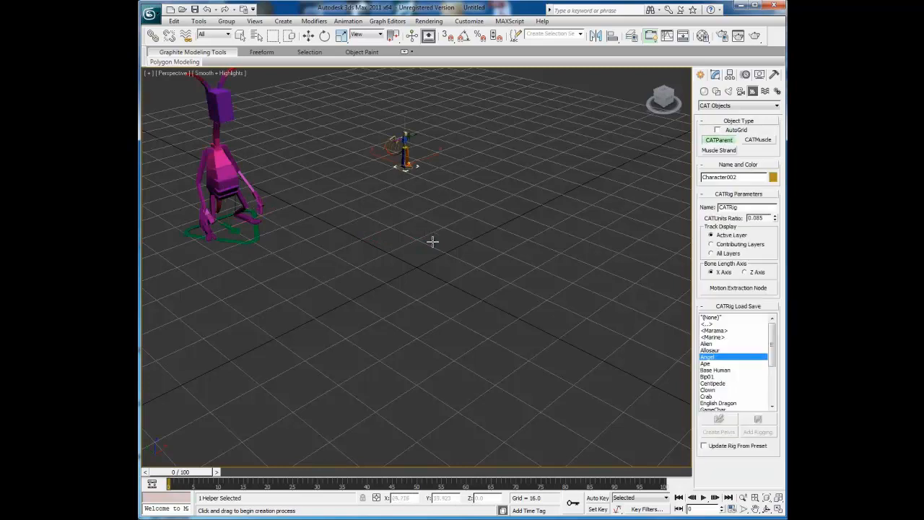
click(707, 396)
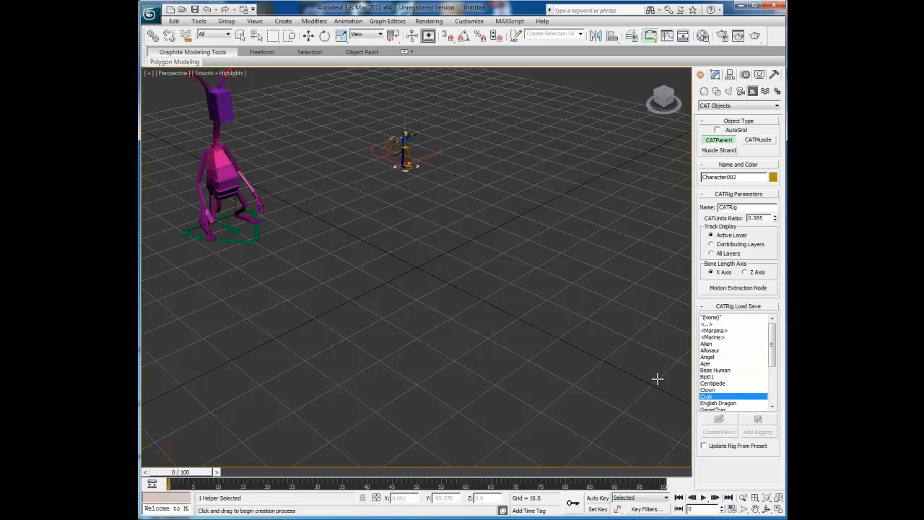
click(506, 150)
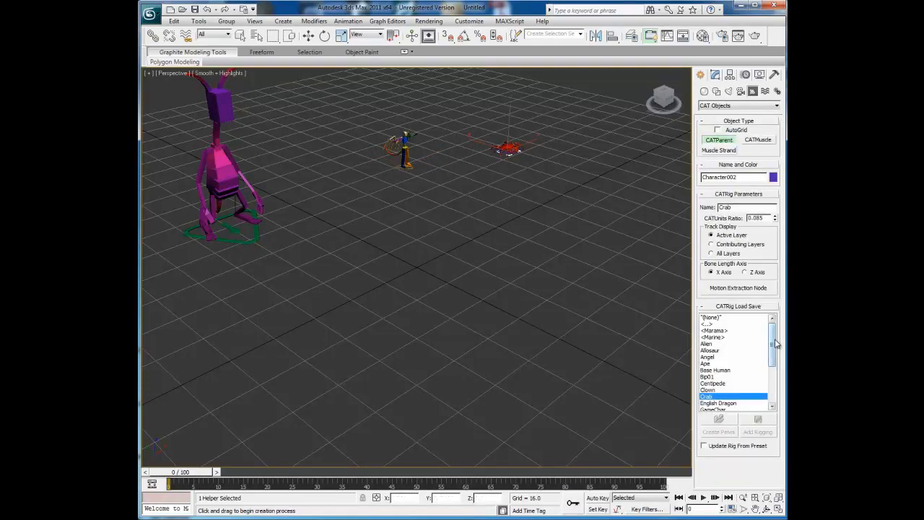
Add sample CAT rigs from the Gnou and Marama presets near the centre of the perspective grid
drag(774, 345, 773, 383)
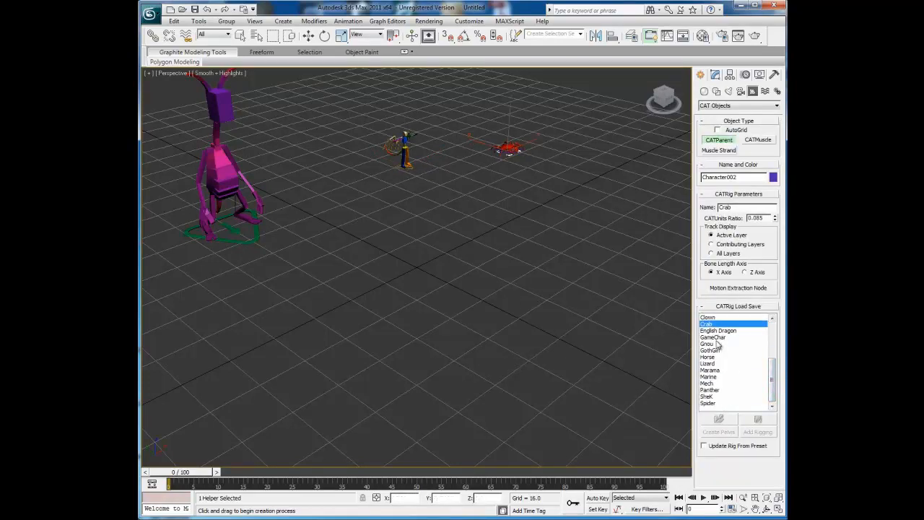
click(705, 344)
click(378, 248)
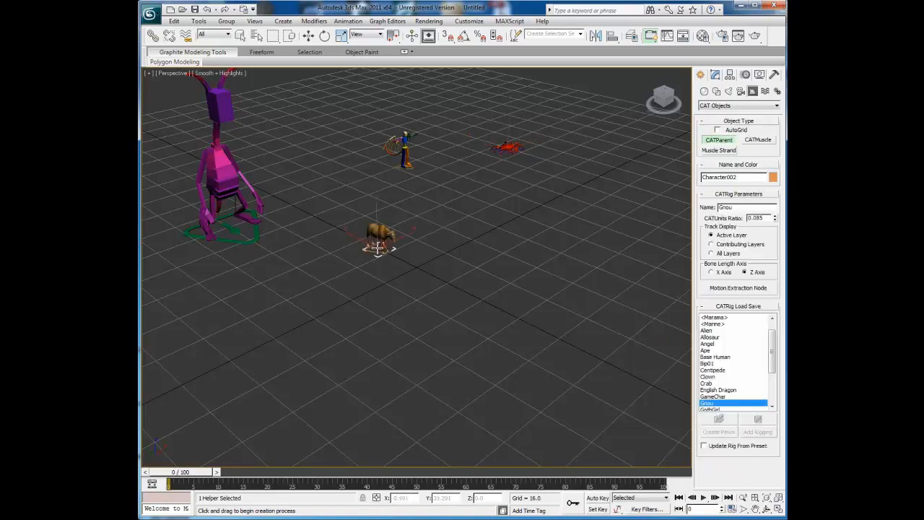
drag(772, 344, 772, 369)
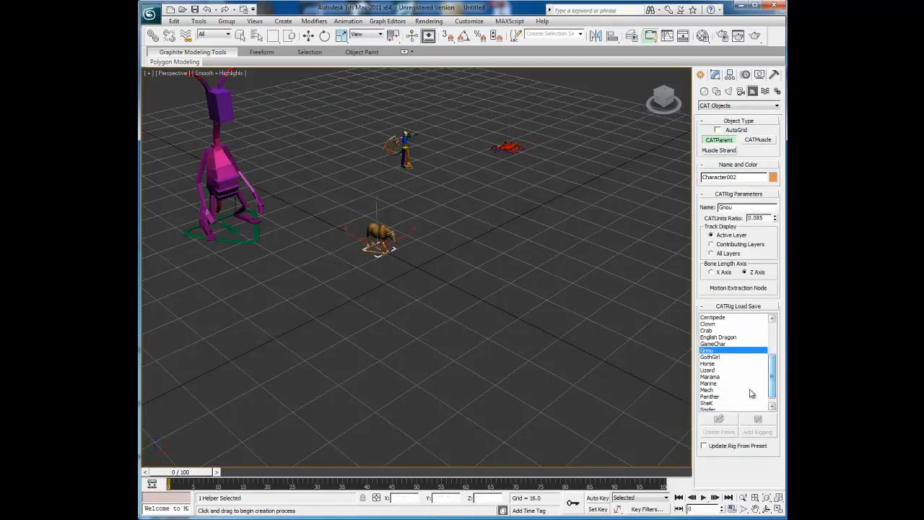
click(710, 377)
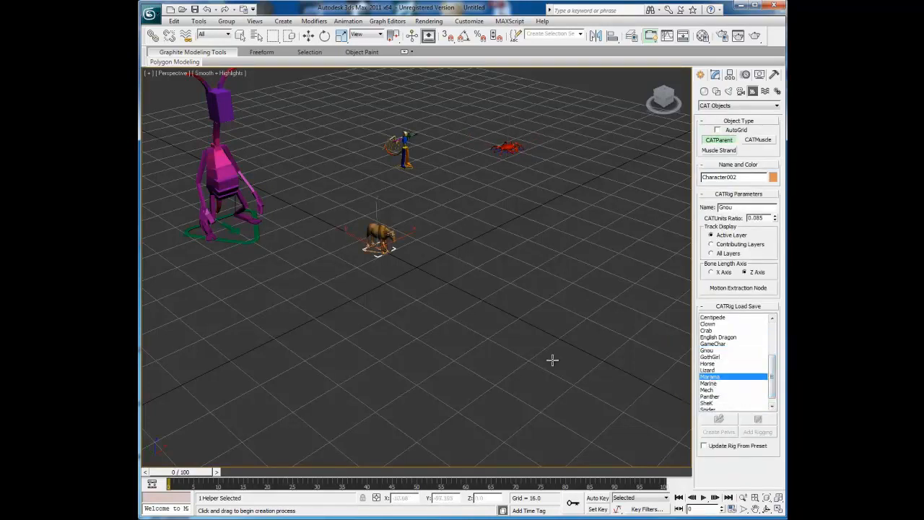
click(484, 246)
Place a CAT rig from the Clown preset at about the origin of the empty scene
scroll(410, 350, down, 5)
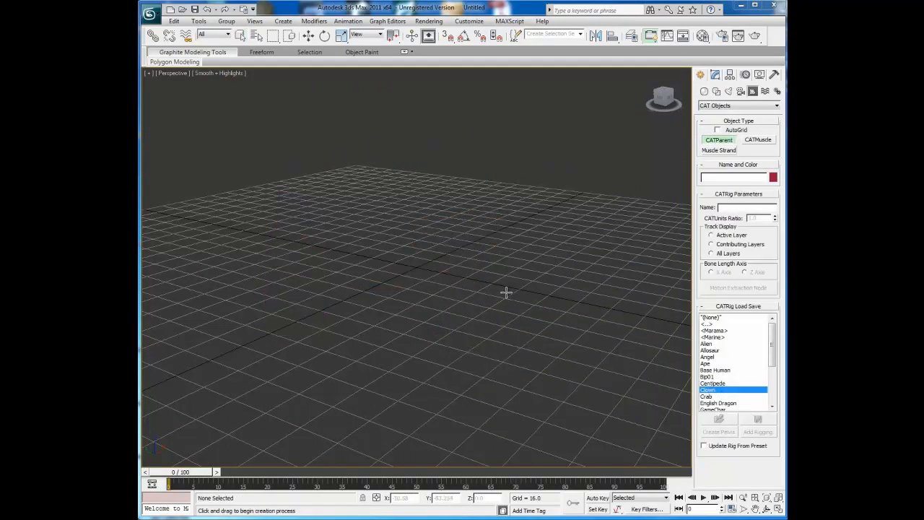
click(416, 266)
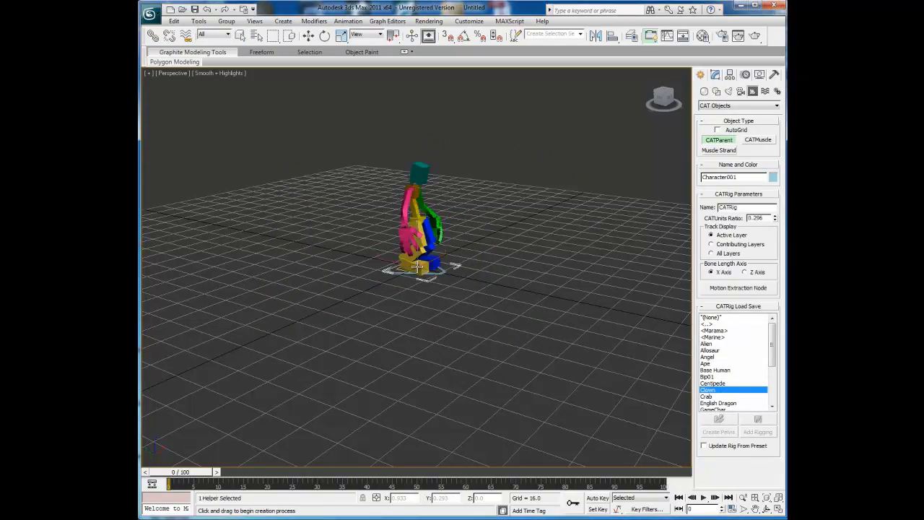
Finish placing CAT rigs and edit the Clown rig's X position with the Move tool to centre it on the origin
right_click(430, 315)
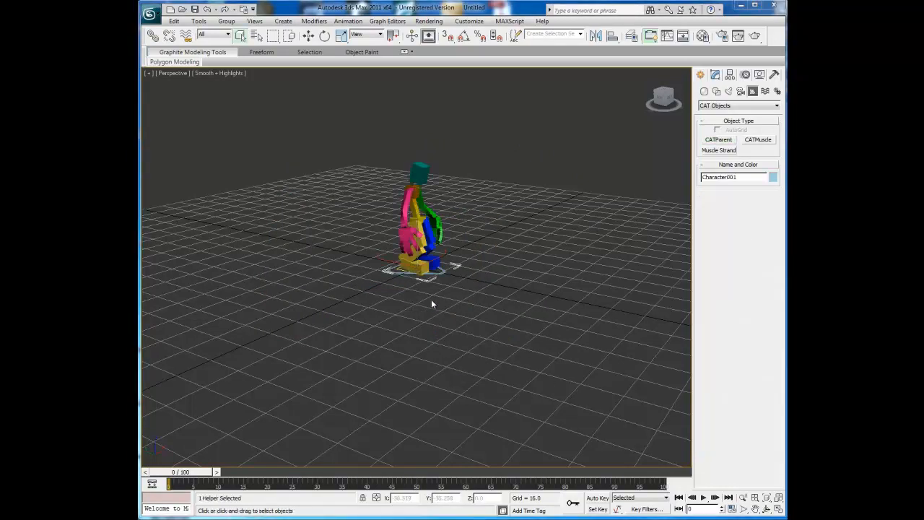
click(307, 37)
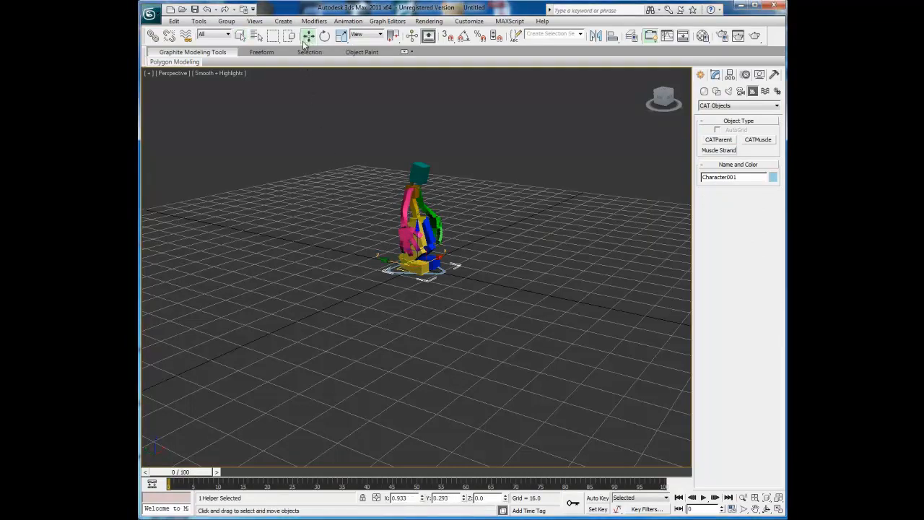
double_click(410, 497)
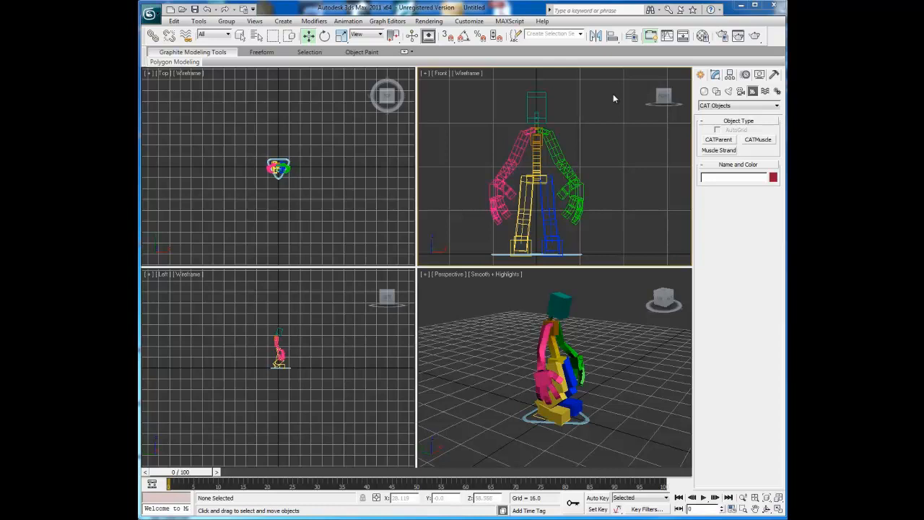
Measure the Clown rig's height in the front view with a standard Tape helper
click(772, 107)
scroll(771, 110, up, 2)
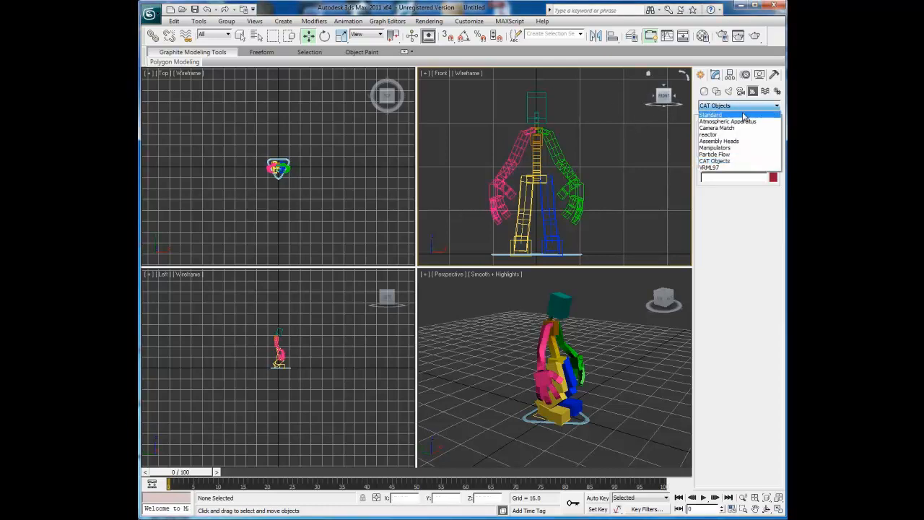
click(722, 114)
click(758, 172)
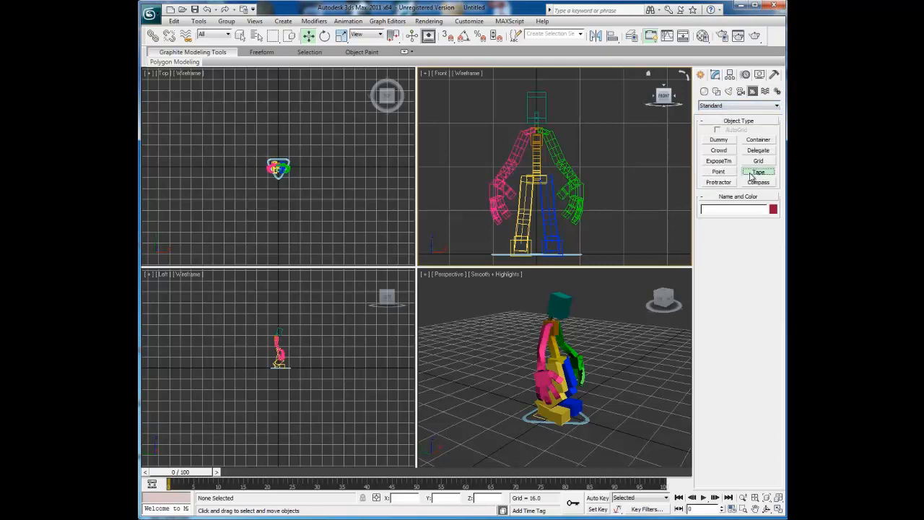
drag(621, 252, 623, 88)
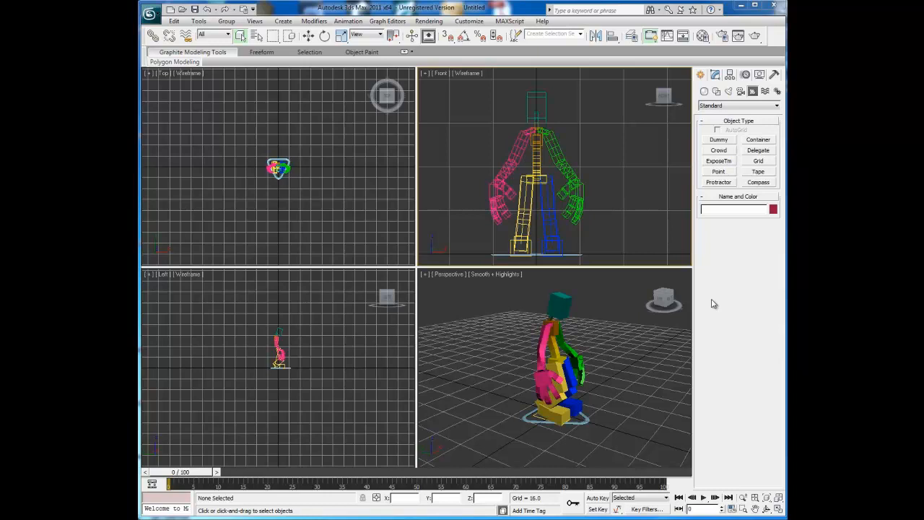
Select the Clown rig's CATParent triangle and set its CATUnits Ratio to 0.316
click(582, 422)
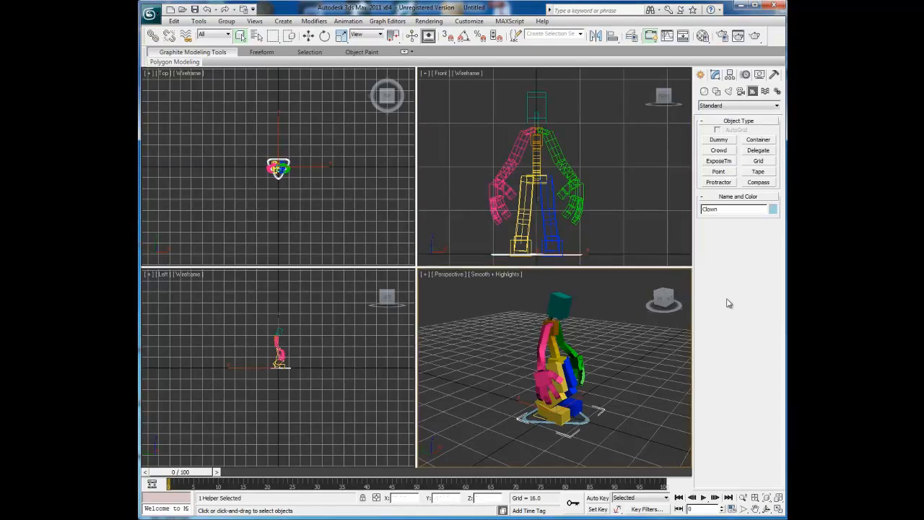
click(715, 75)
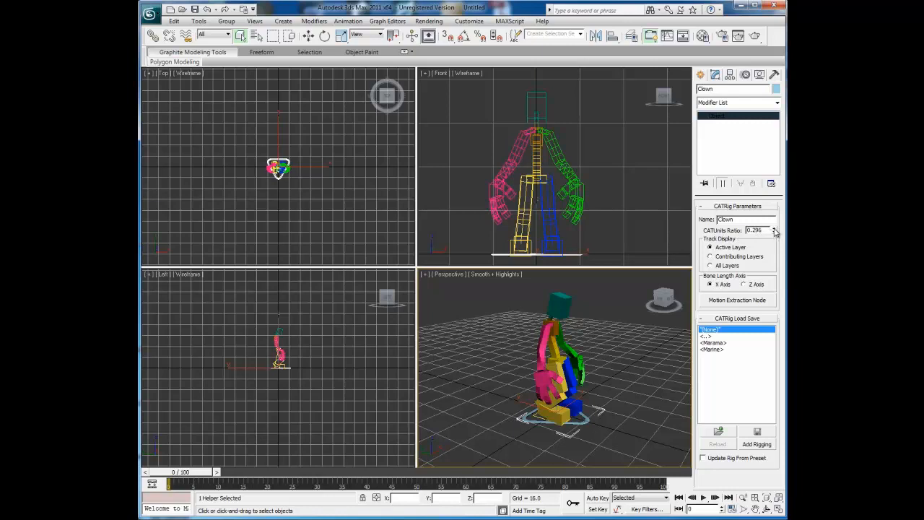
click(775, 228)
click(775, 228)
click(775, 228)
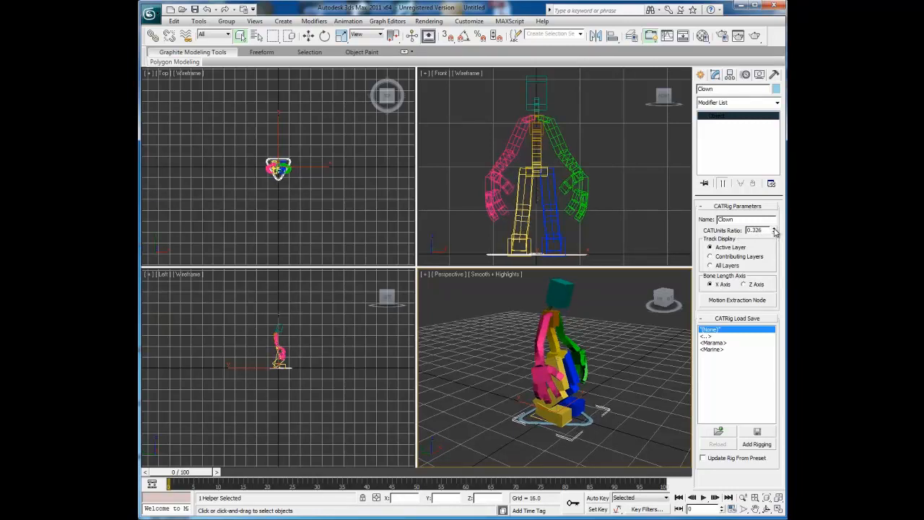
click(775, 233)
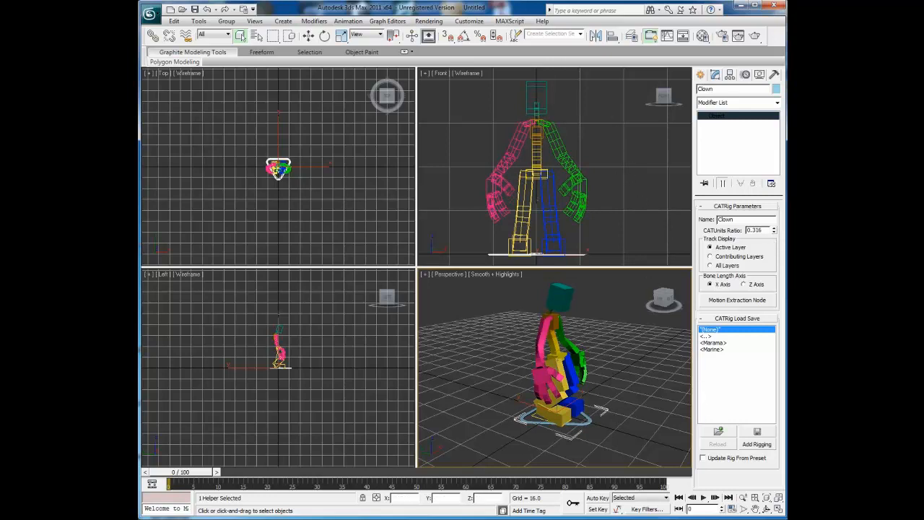
Maximize the perspective view and inspect the settings of the Clown rig's CATParent, pelvis, head and ribcage
key(alt+w)
click(534, 368)
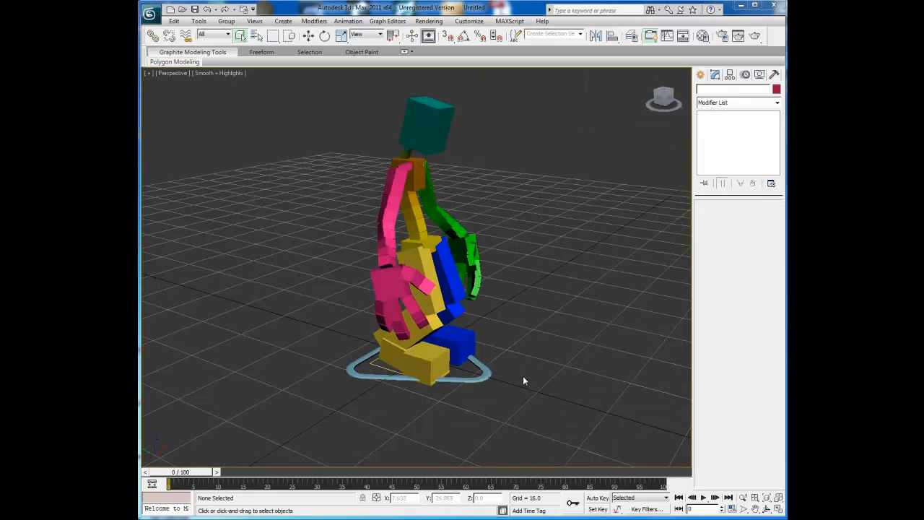
click(480, 377)
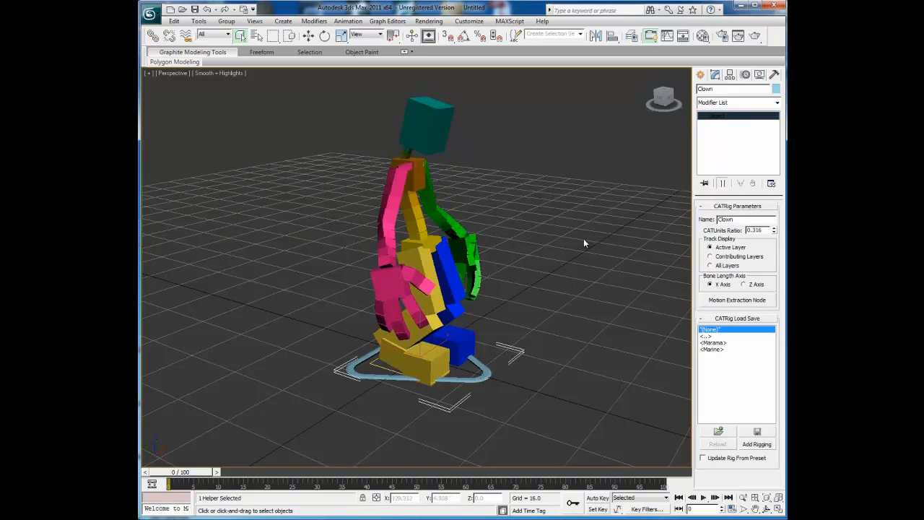
click(426, 243)
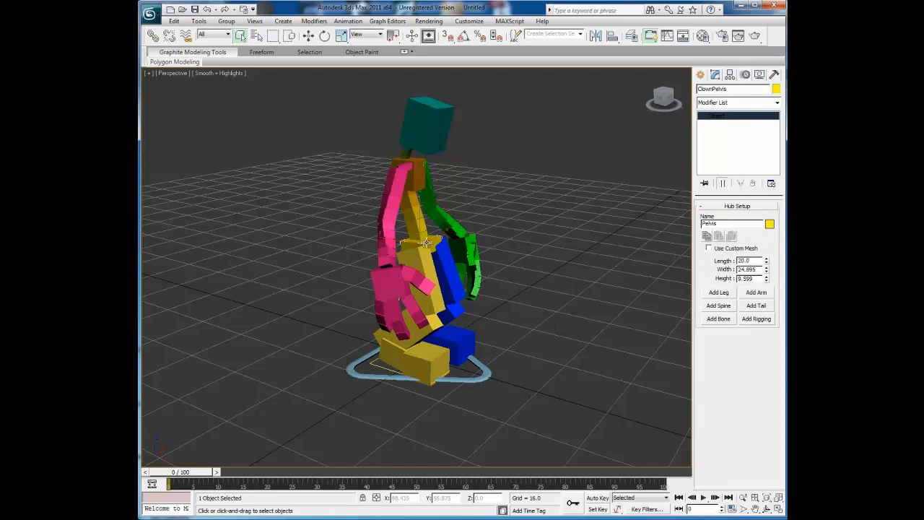
click(426, 128)
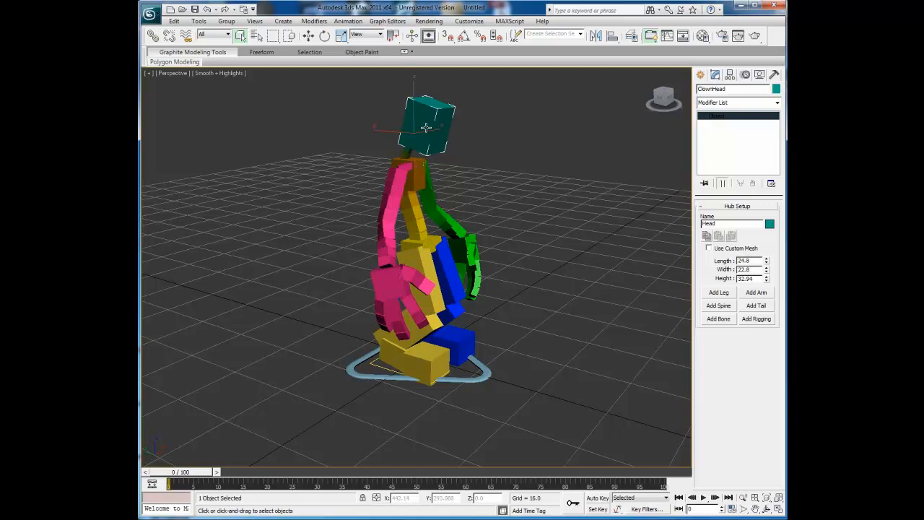
click(421, 174)
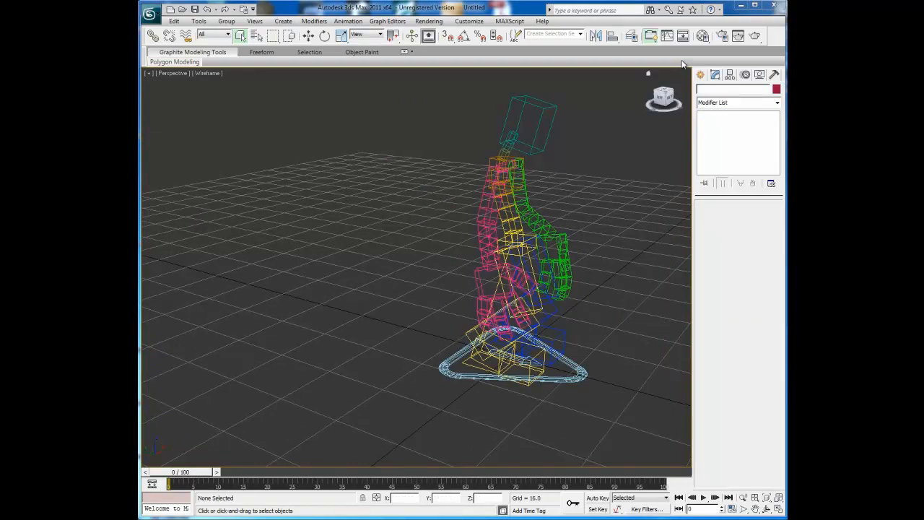
Open the Schematic View and examine the Clown root node and the pelvis node beneath it in the hierarchy
click(684, 37)
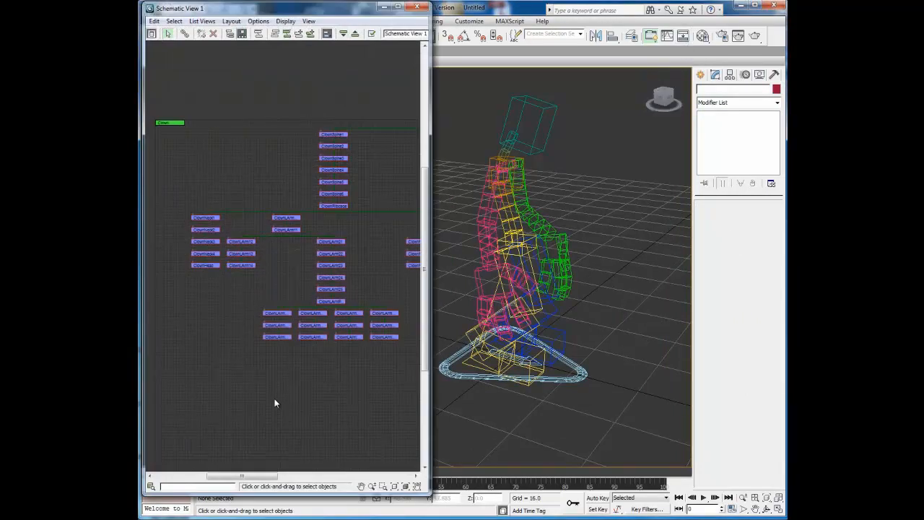
middle_drag(341, 86, 352, 116)
scroll(273, 99, down, 1)
scroll(272, 99, down, 1)
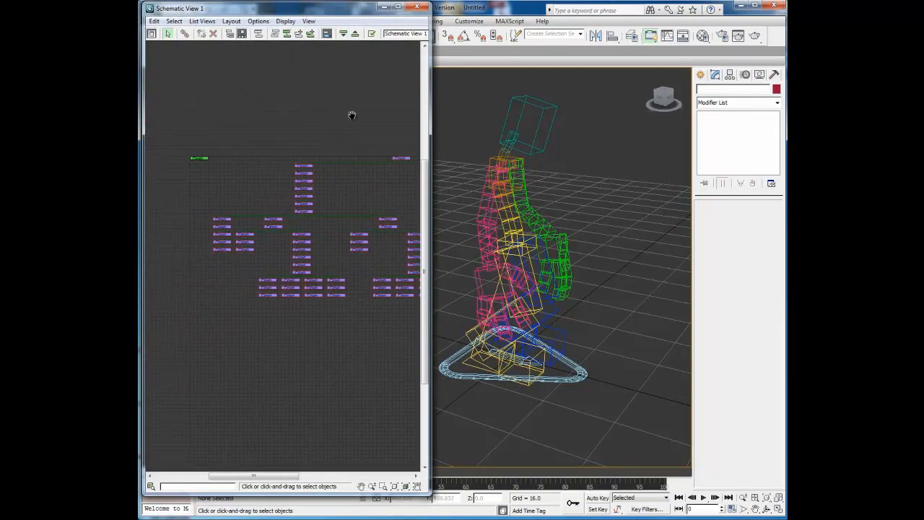
click(199, 159)
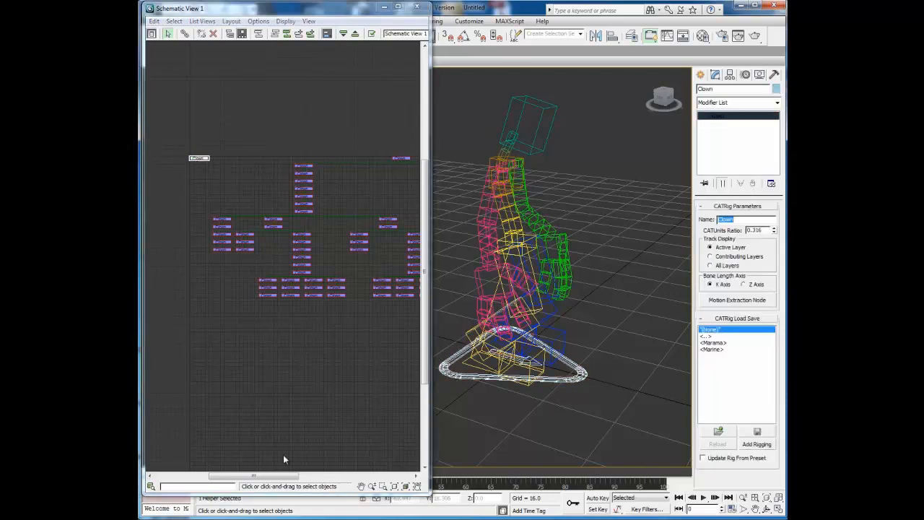
click(402, 160)
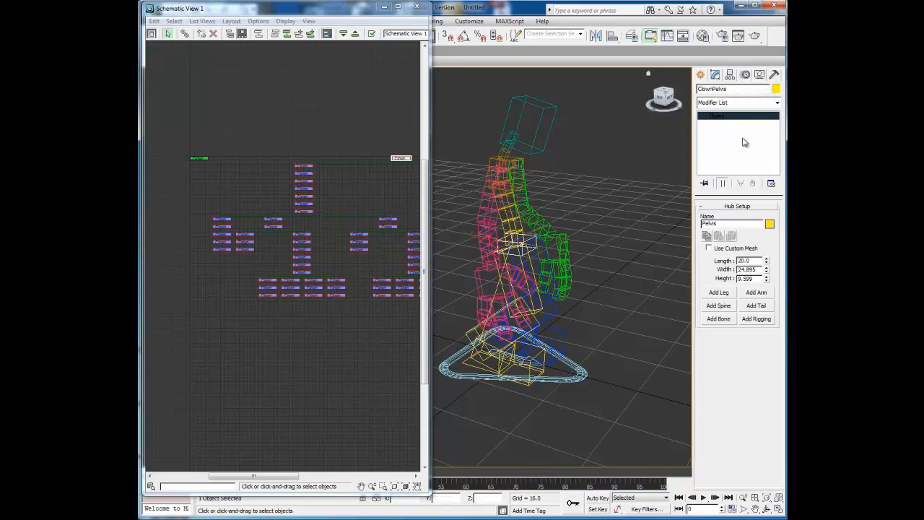
Trace the Clown hierarchy in the schematic from the pelvis through spine bones 1 to 6 to the ribcage
click(338, 192)
scroll(338, 192, up, 5)
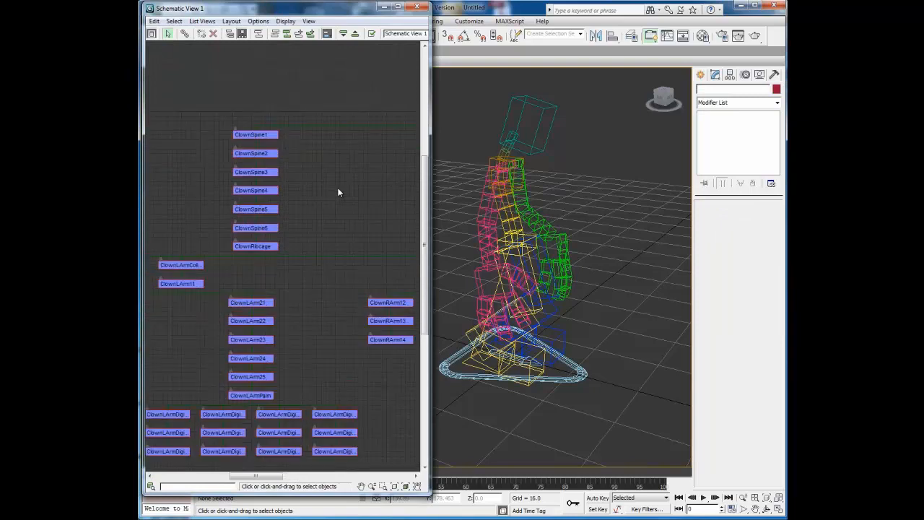
middle_drag(335, 191, 215, 227)
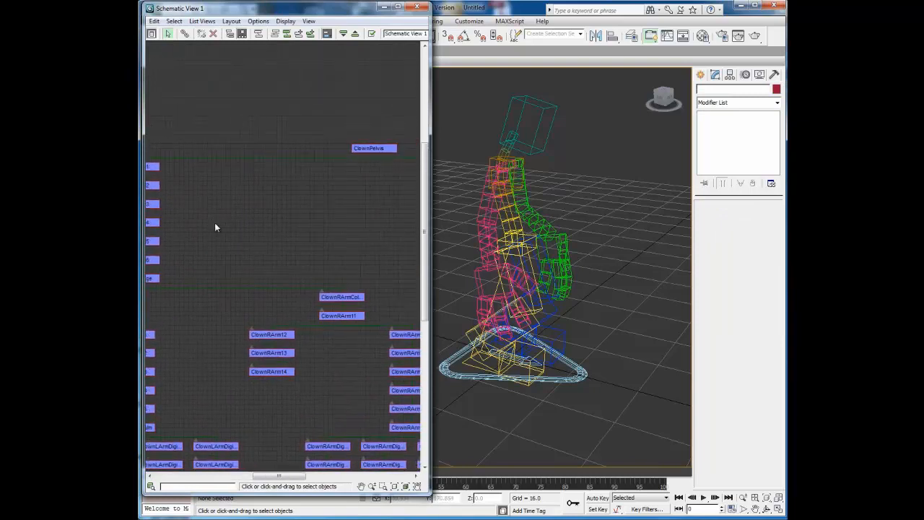
click(369, 148)
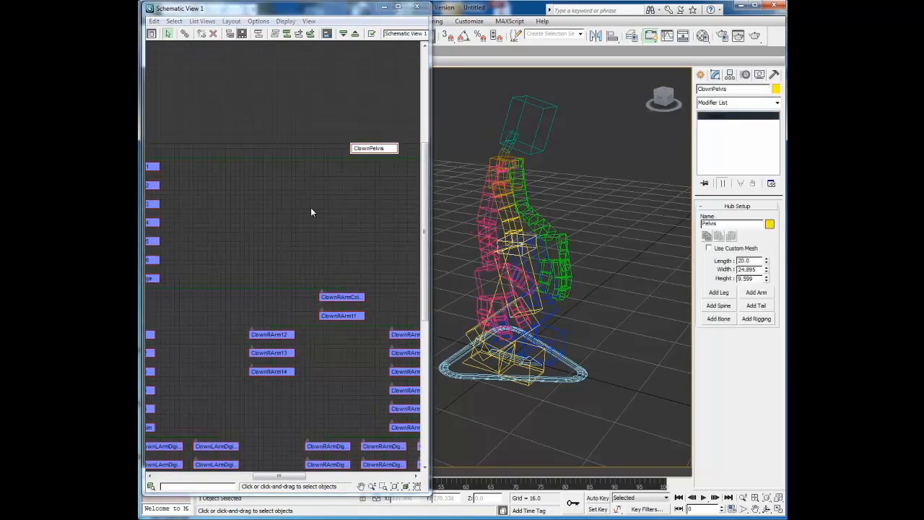
middle_drag(288, 209, 338, 214)
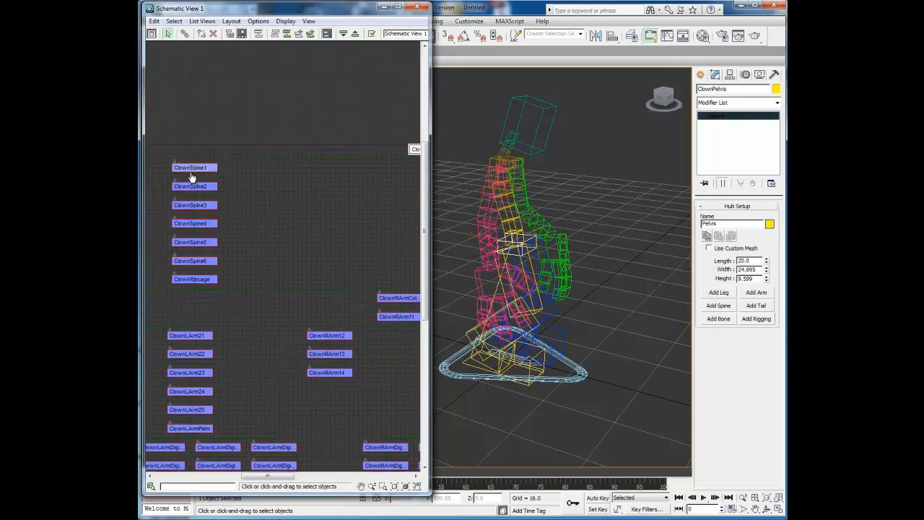
click(190, 175)
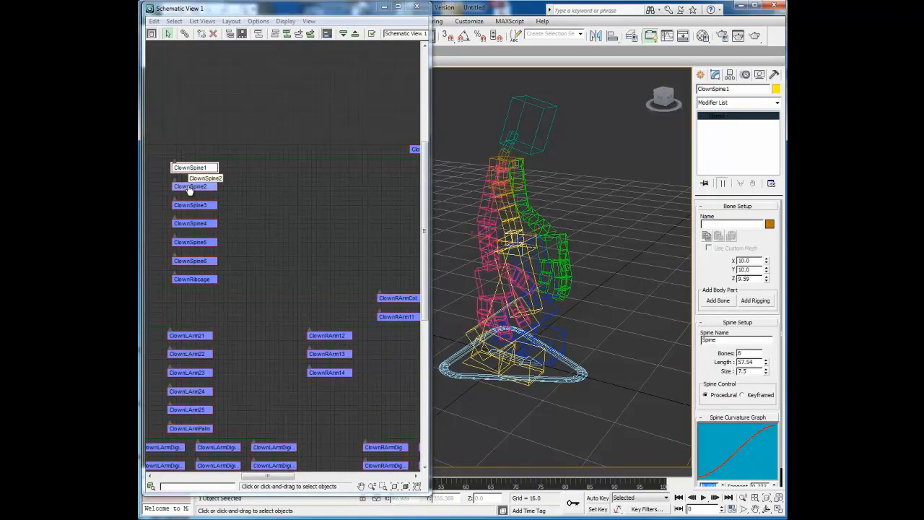
click(189, 188)
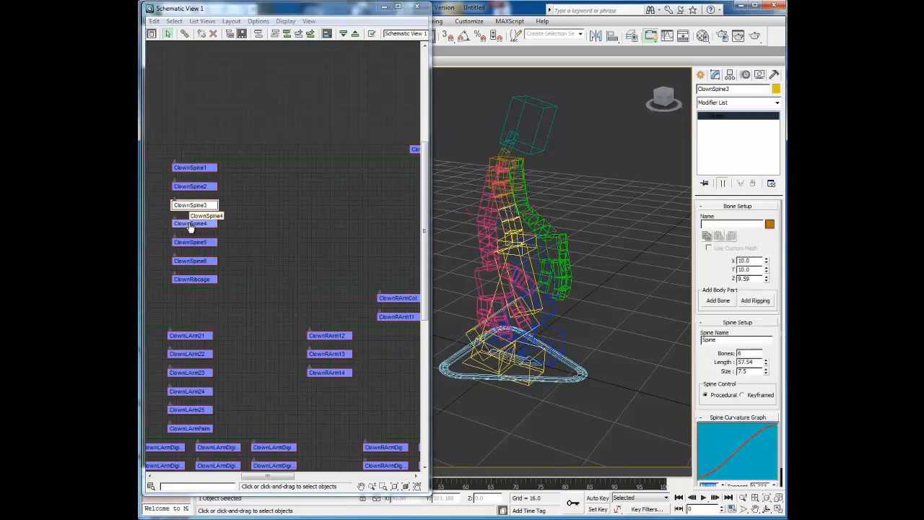
click(191, 225)
click(190, 243)
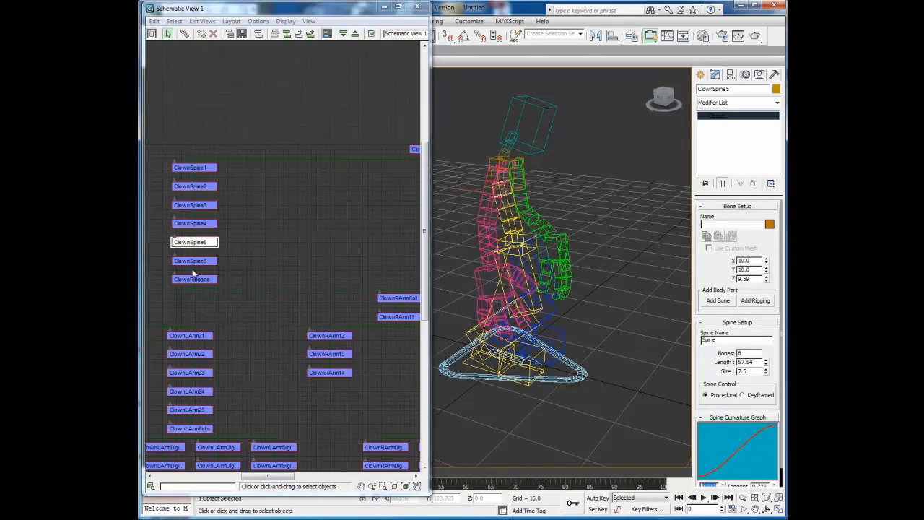
click(189, 262)
click(187, 281)
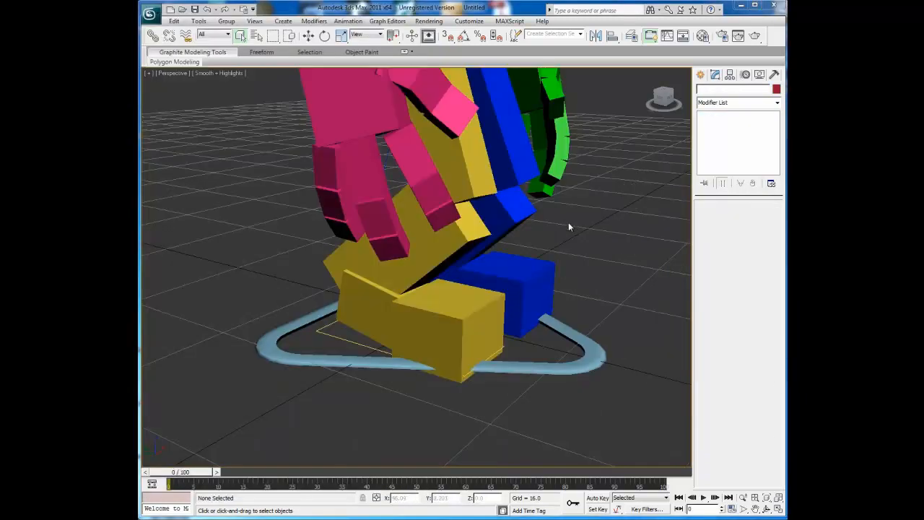
Select the right leg's IK target platform and switch its display to Cross and back to Platform
click(322, 334)
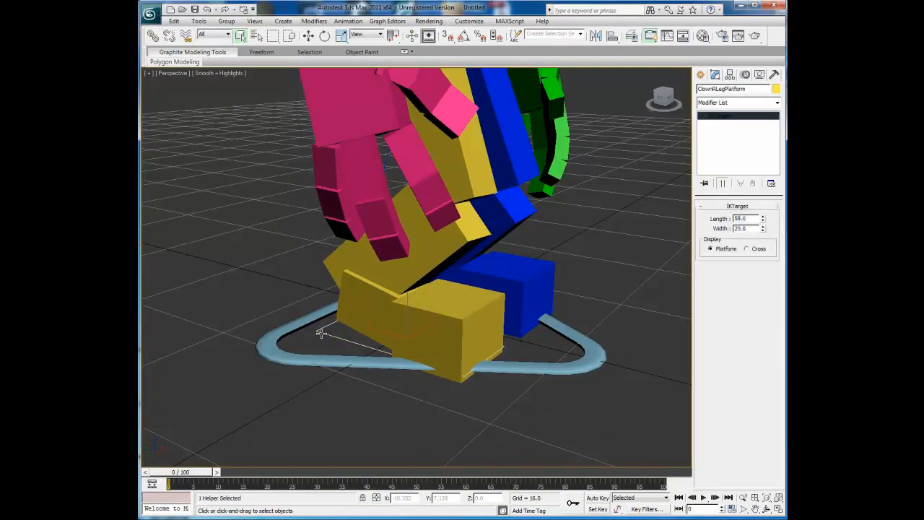
click(724, 143)
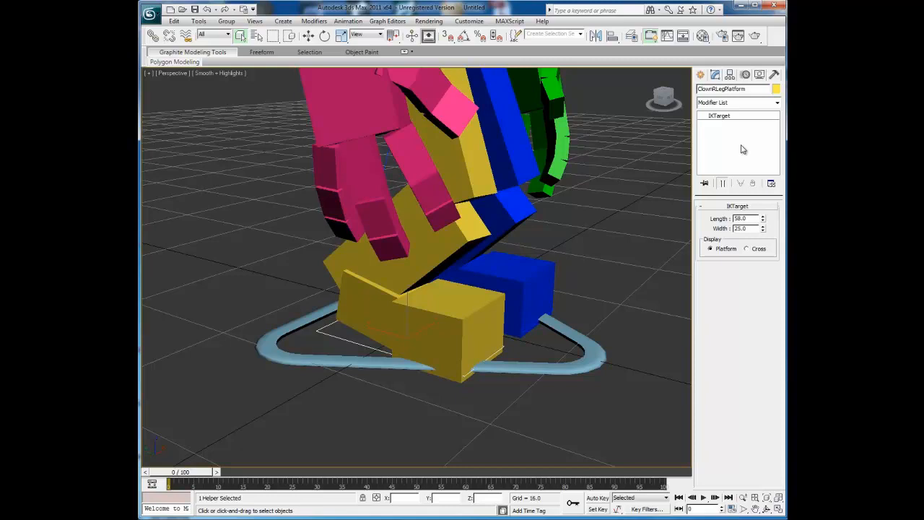
click(746, 250)
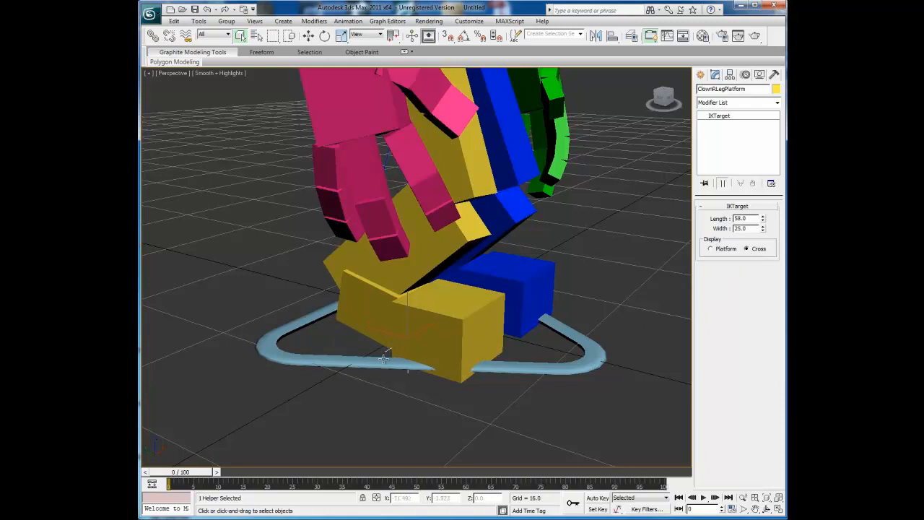
click(713, 251)
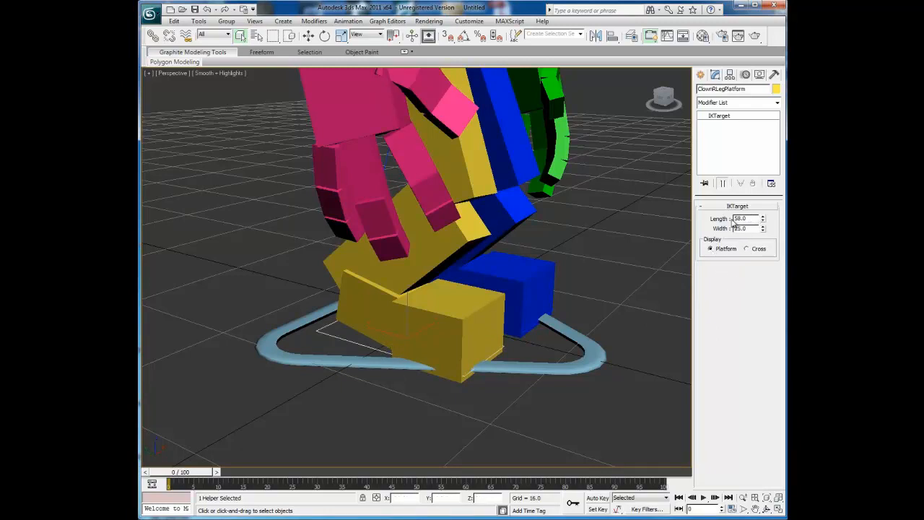
Increase the length of the right leg's IK target platform to 87.58 and deselect it
drag(763, 221, 769, 188)
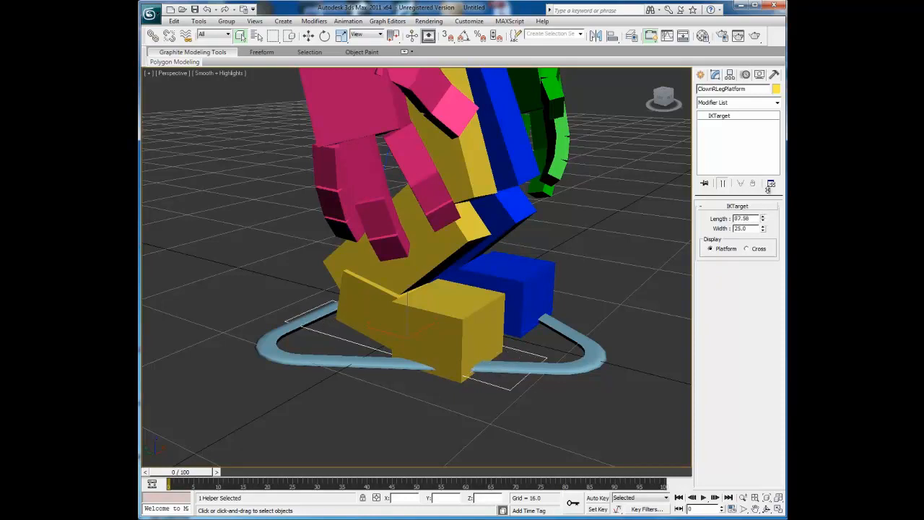
scroll(548, 344, down, 3)
click(548, 344)
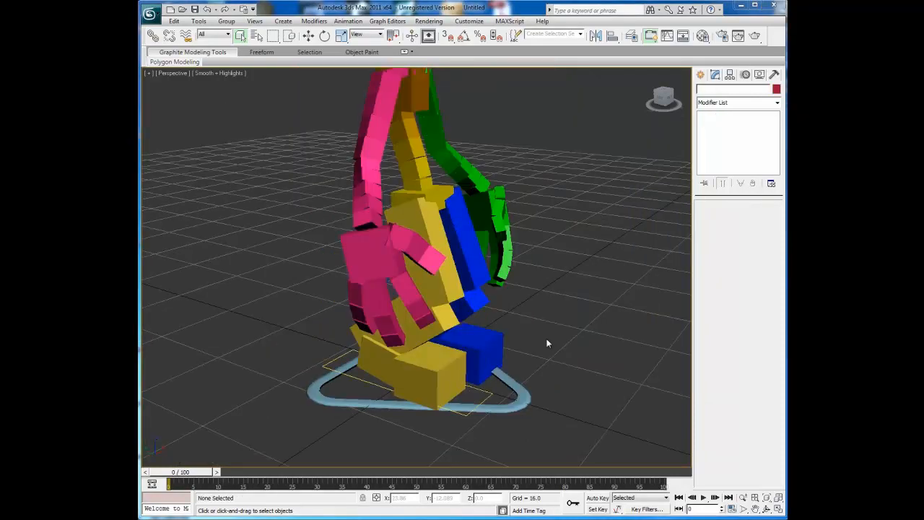
Try moving the right leg's IK target platform slightly along the ground and undo the move
click(349, 373)
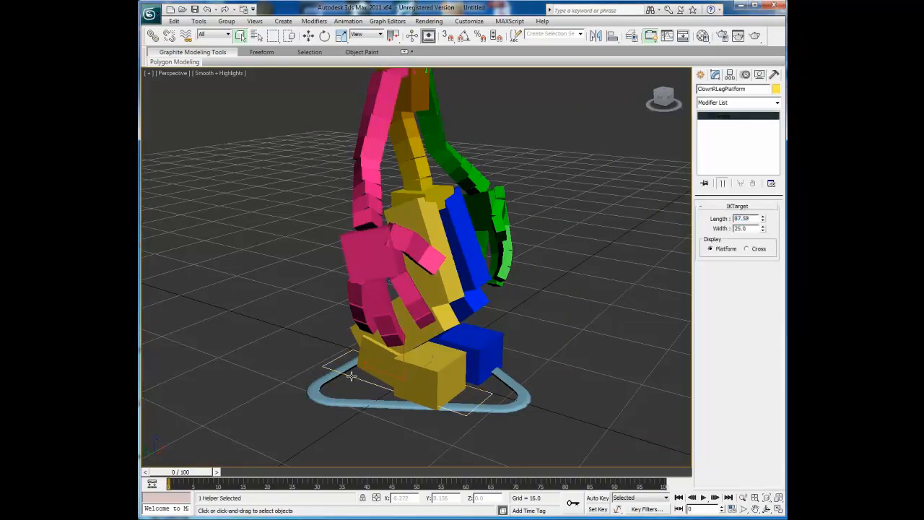
click(306, 38)
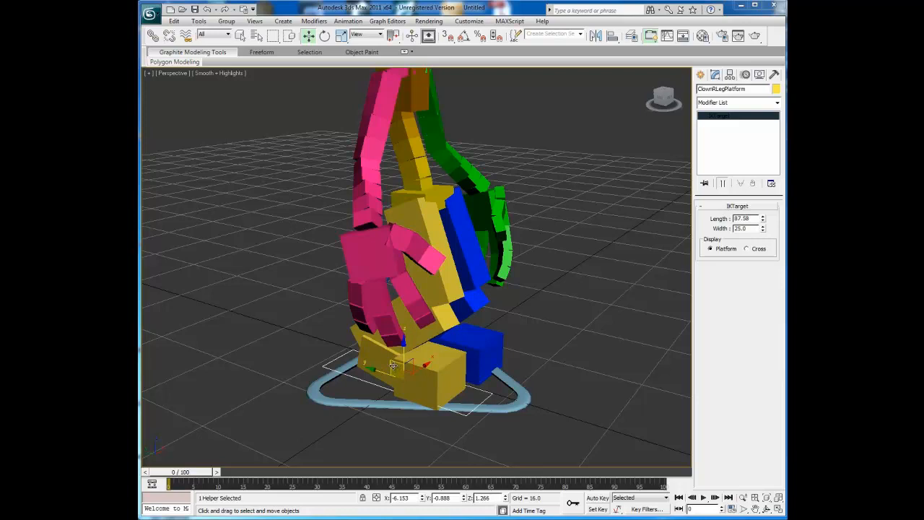
mouse_move(393, 366)
mouse_down()
mouse_move(440, 365)
mouse_move(468, 351)
mouse_move(499, 359)
mouse_move(397, 368)
mouse_up()
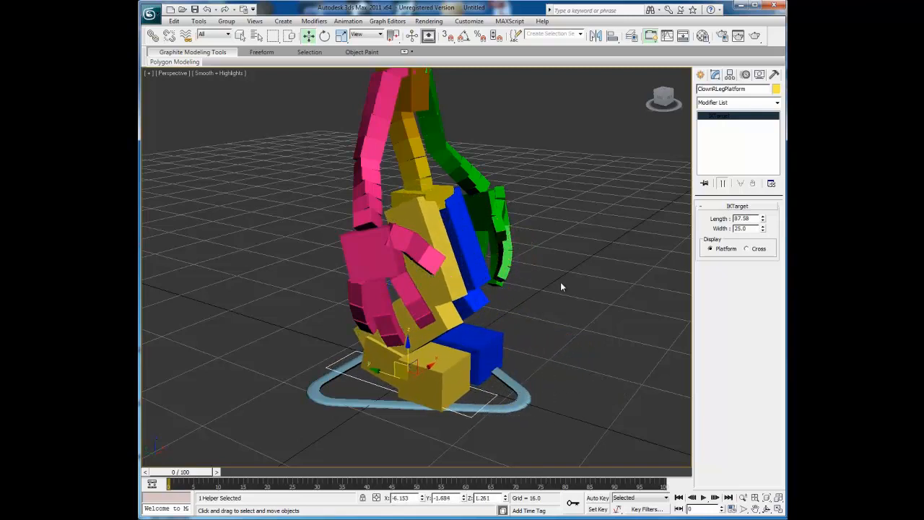
key(ctrl+z)
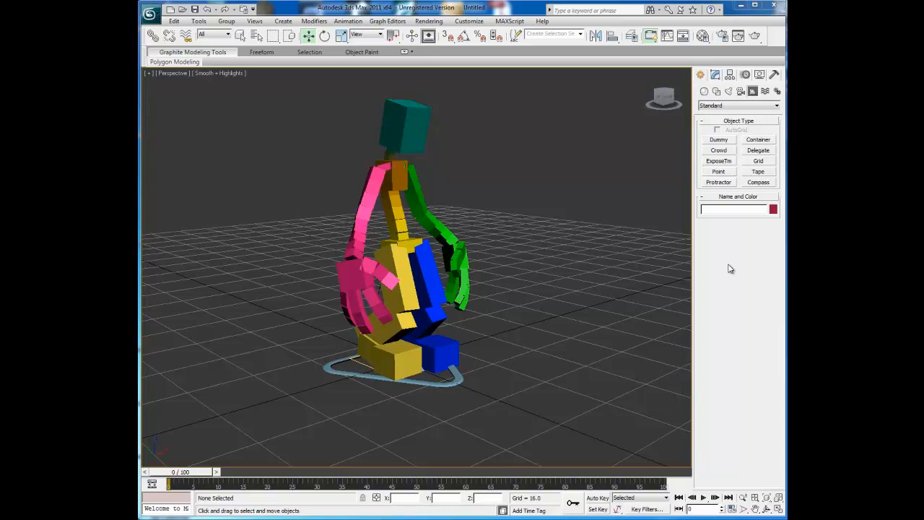
Select the Clown root and add an absolute animation layer to the rig in its Layer Manager
click(455, 383)
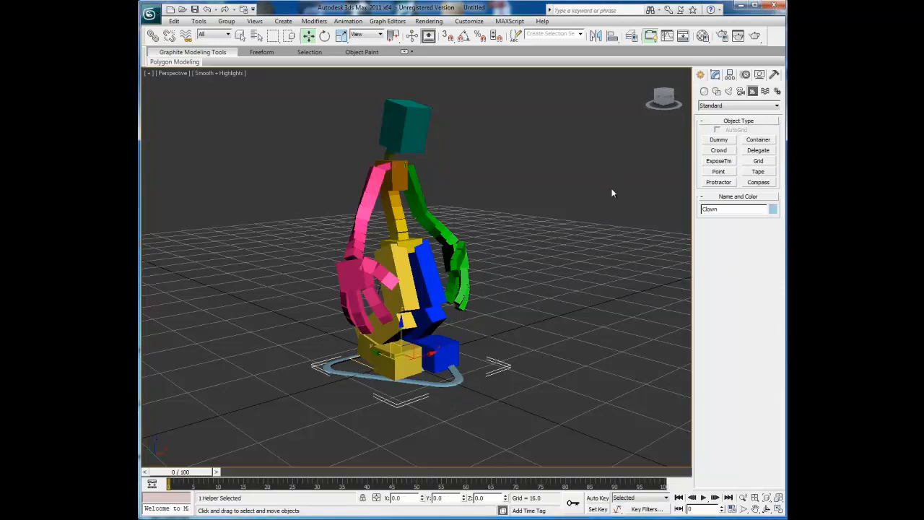
click(746, 75)
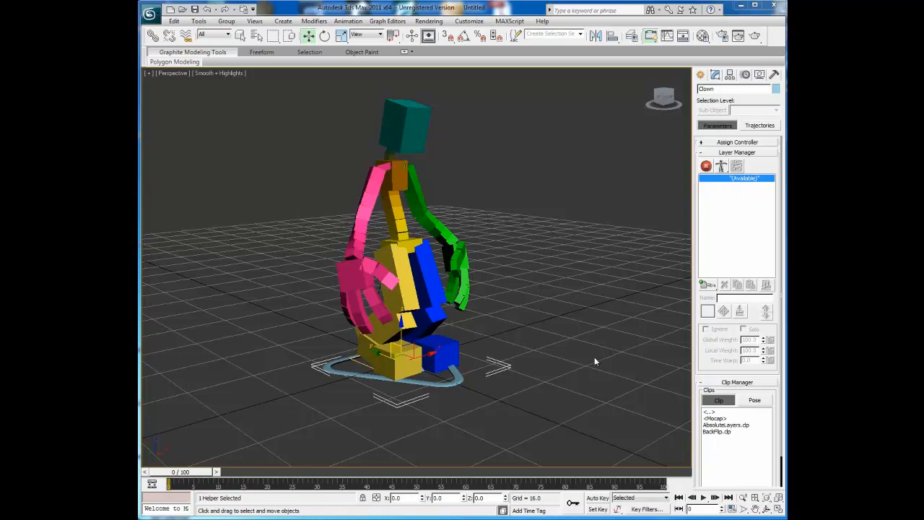
click(708, 285)
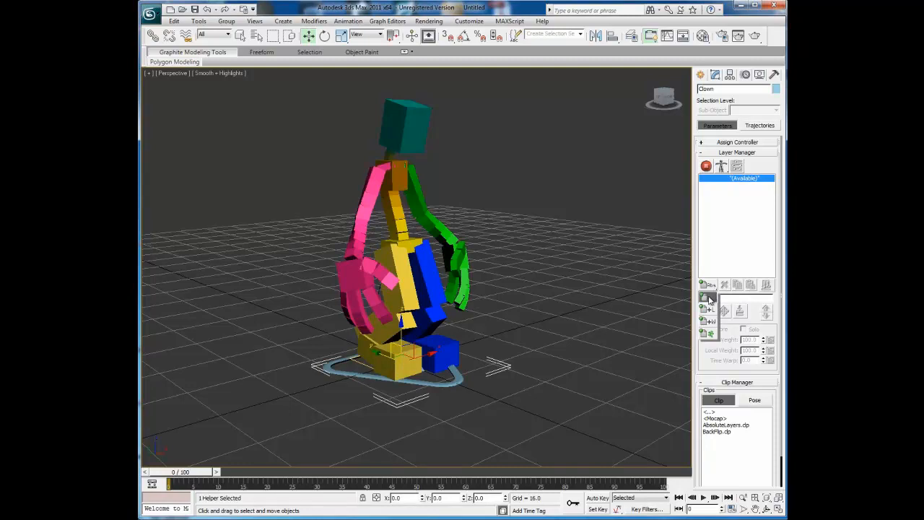
click(709, 297)
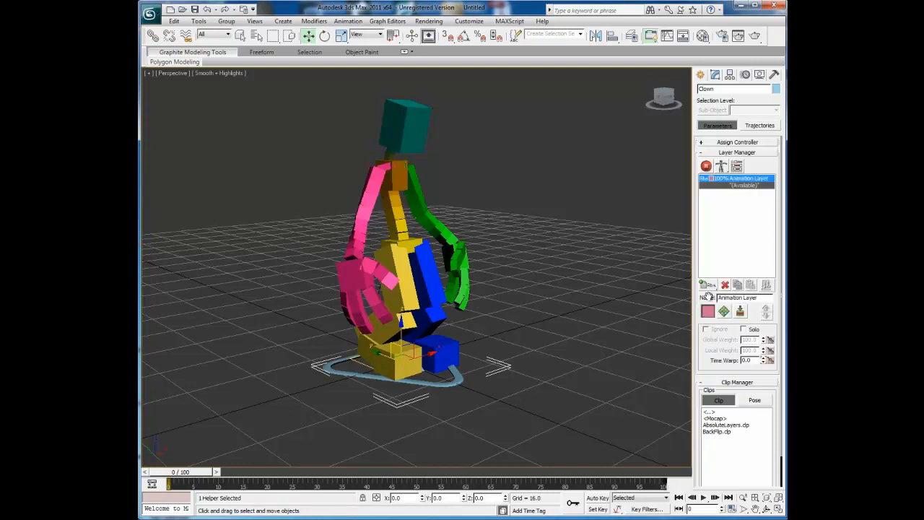
key(q)
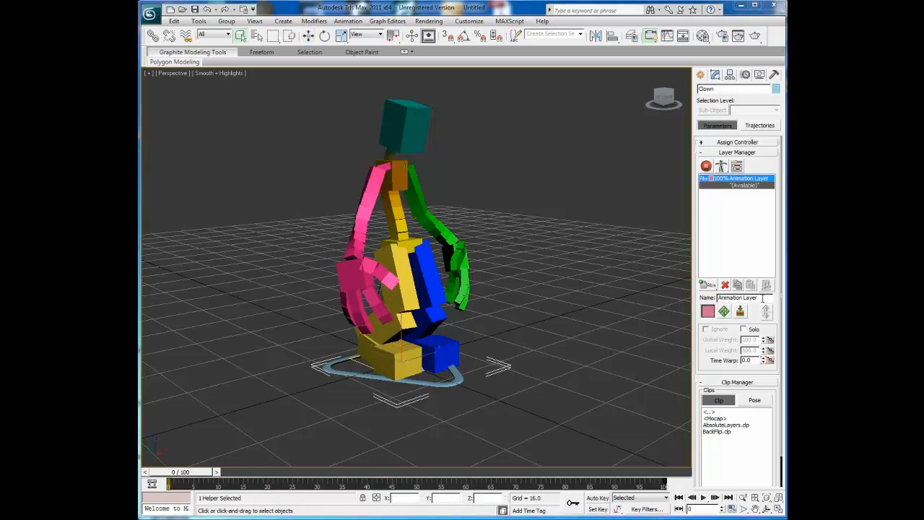
drag(763, 299, 716, 298)
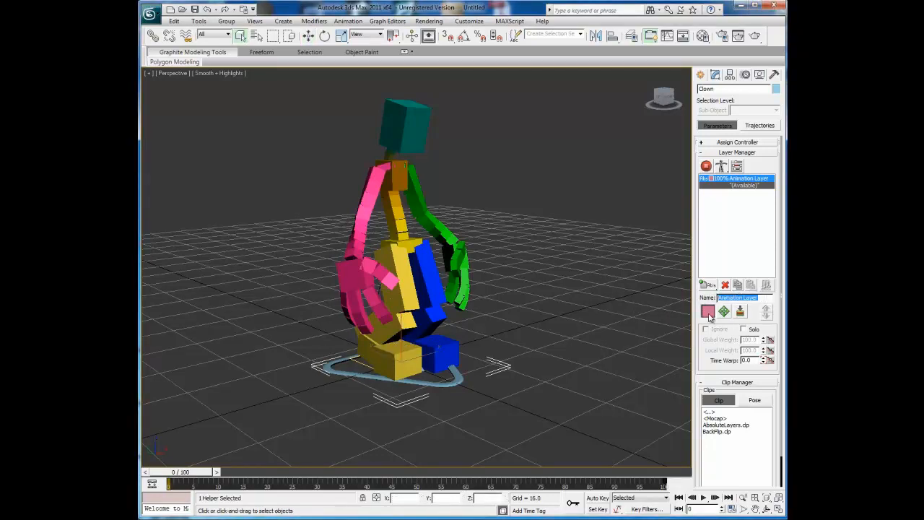
click(731, 240)
Switch the rig to animation mode with Auto Key on and key a rotation of the head at frame 10
click(706, 167)
click(598, 498)
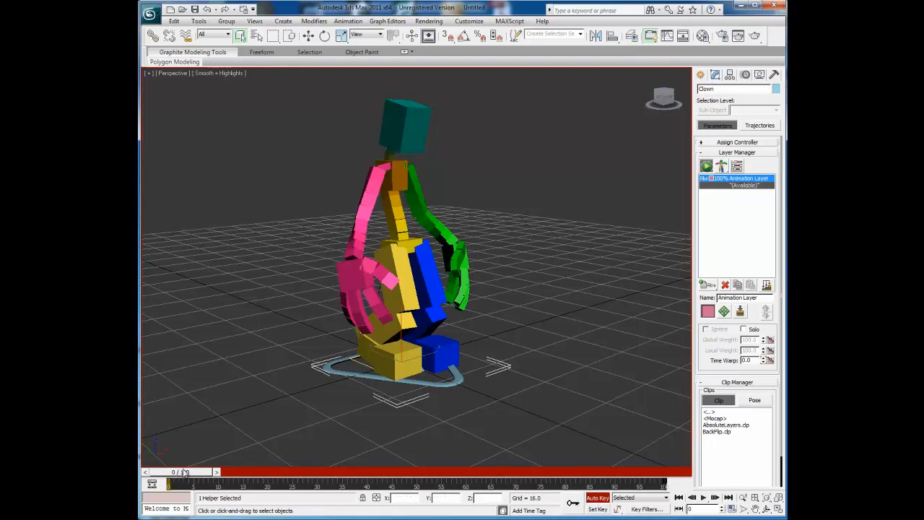
click(415, 123)
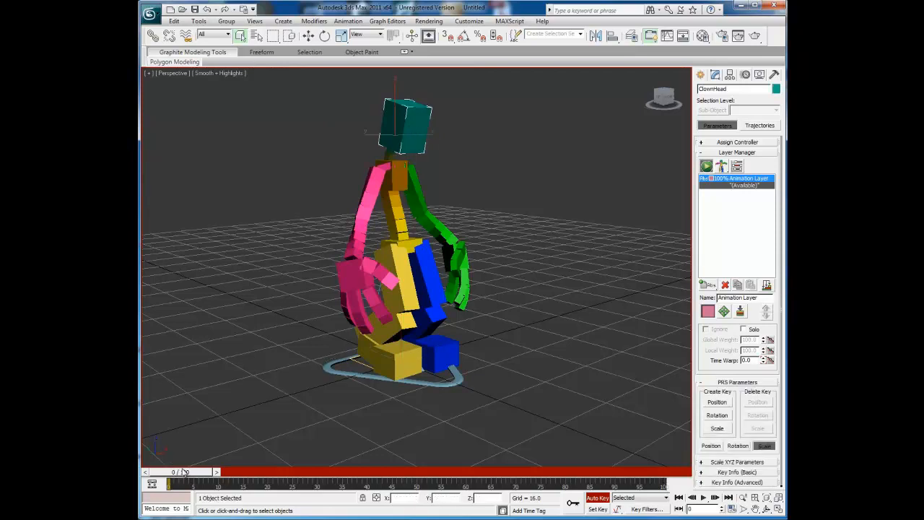
drag(187, 476, 231, 477)
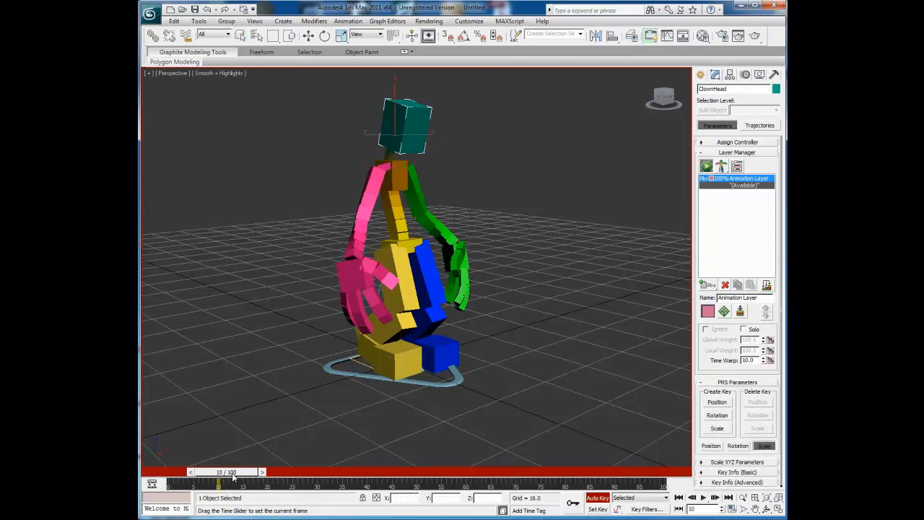
click(325, 36)
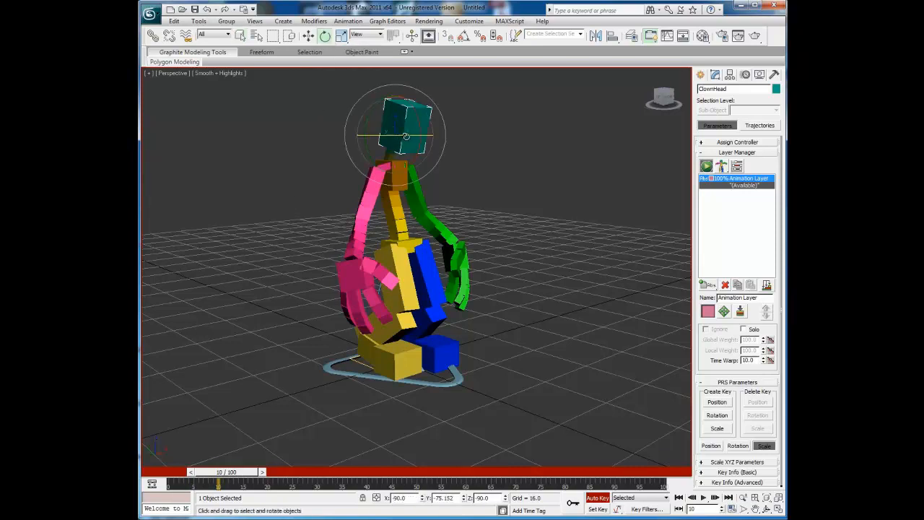
mouse_move(401, 137)
mouse_down()
mouse_move(371, 136)
mouse_move(418, 136)
mouse_up()
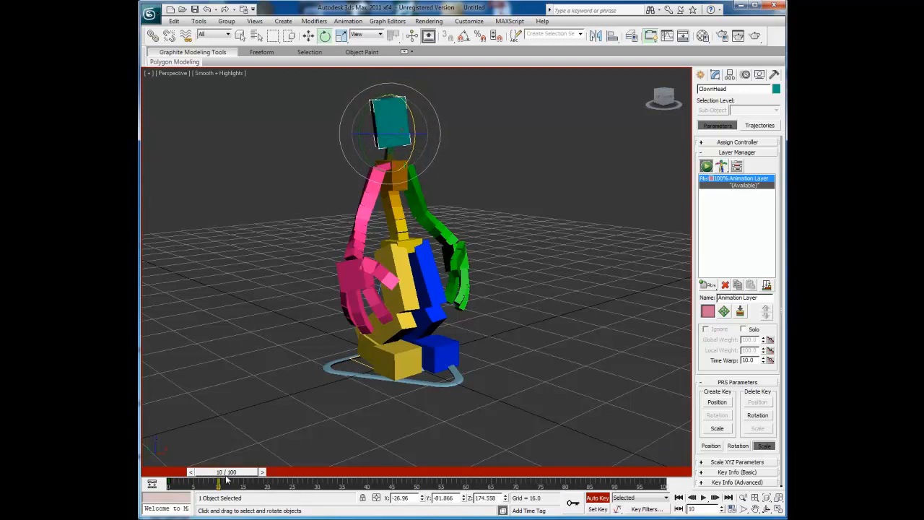
key(r)
drag(247, 478, 180, 466)
key(e)
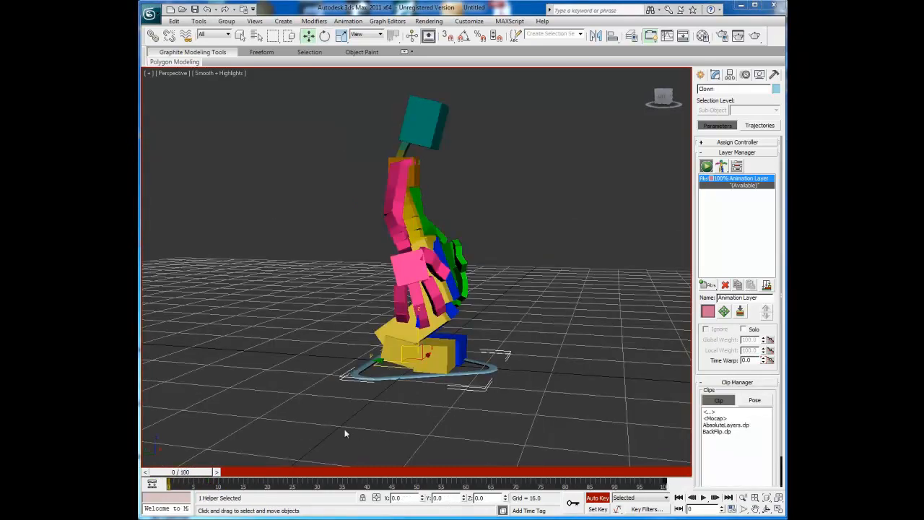
At frame 15, move the right palm forward and up to about Y -8.7, Z 35.2 and rotate it
drag(182, 475, 253, 473)
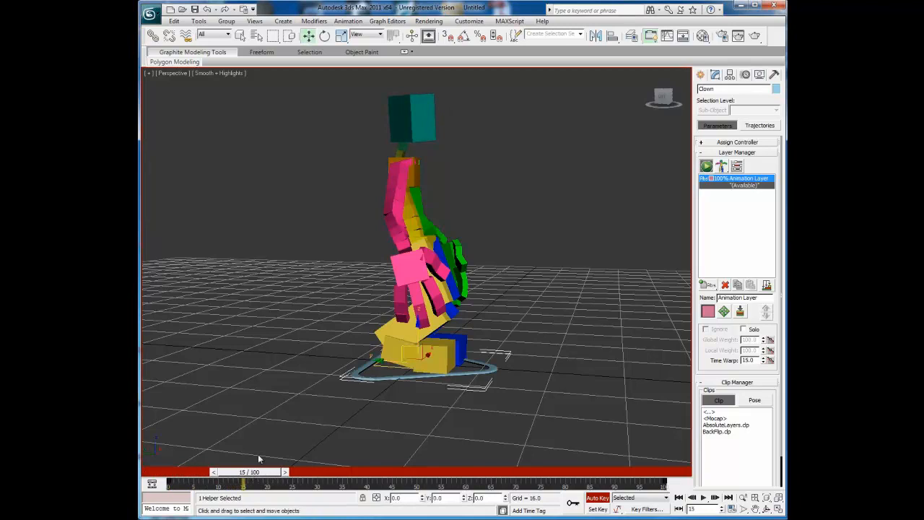
click(407, 268)
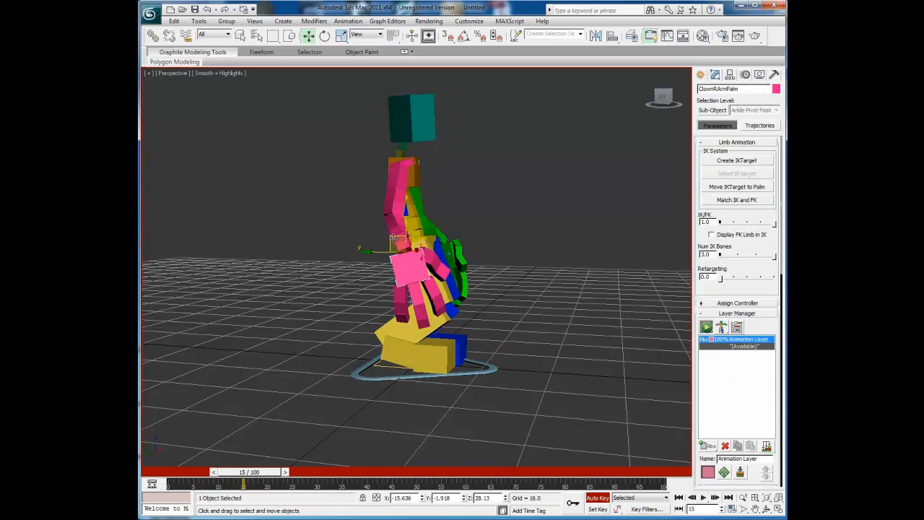
drag(393, 239, 424, 206)
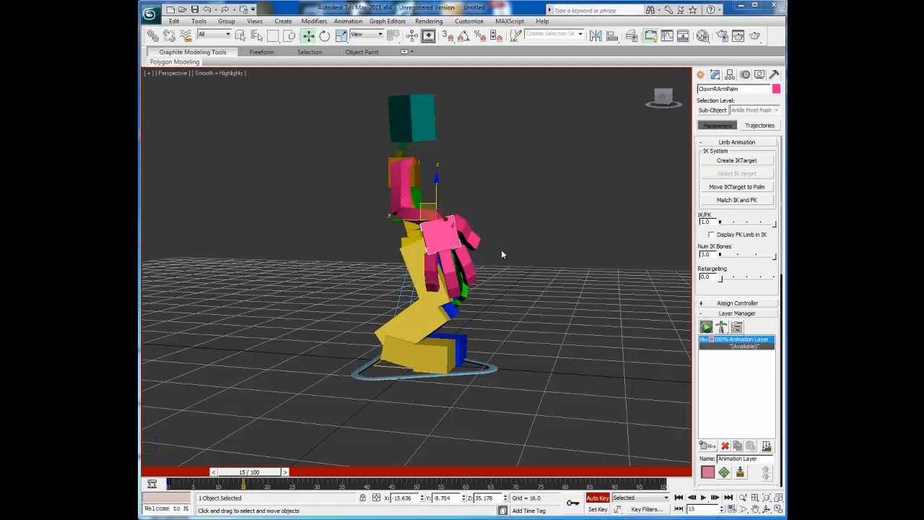
click(325, 35)
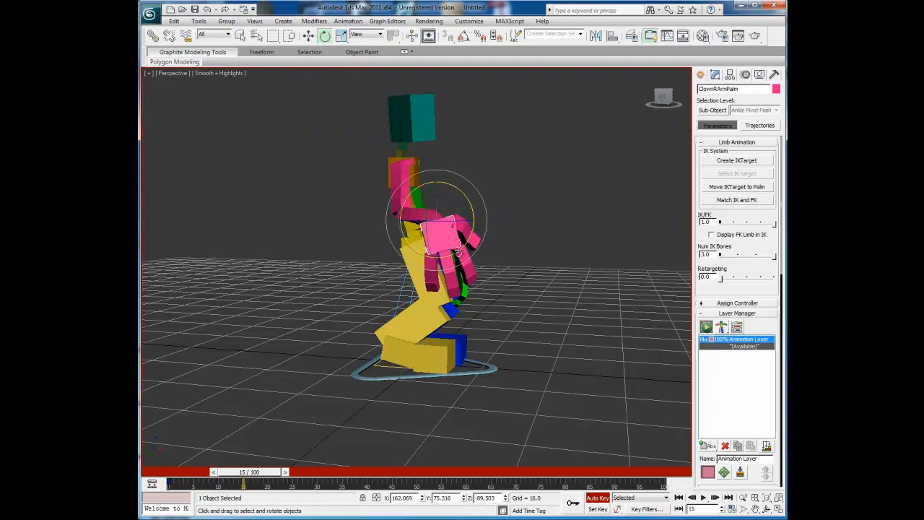
drag(457, 251, 433, 255)
drag(473, 209, 457, 153)
drag(273, 473, 254, 474)
key(e)
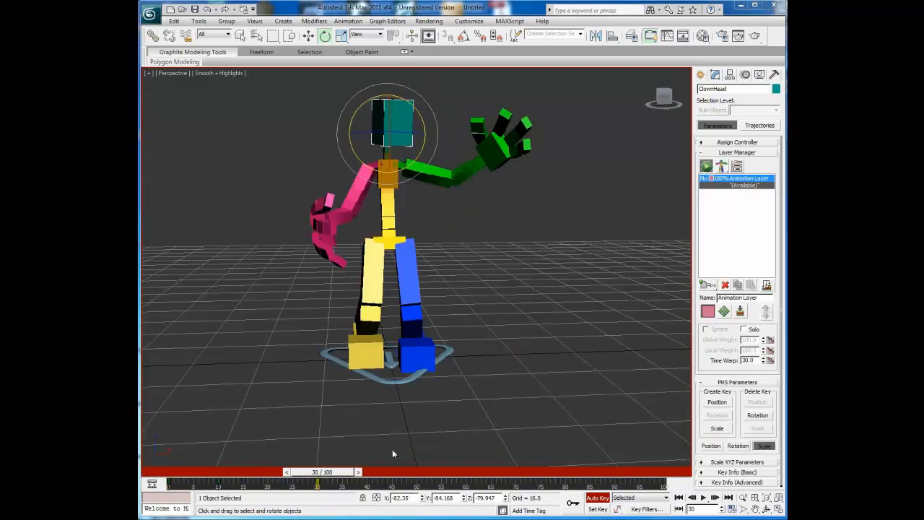
Play the rig's head and arm animation twice from the first frame and return to frame 0
mouse_move(336, 471)
mouse_down()
mouse_move(241, 475)
mouse_move(347, 466)
mouse_up()
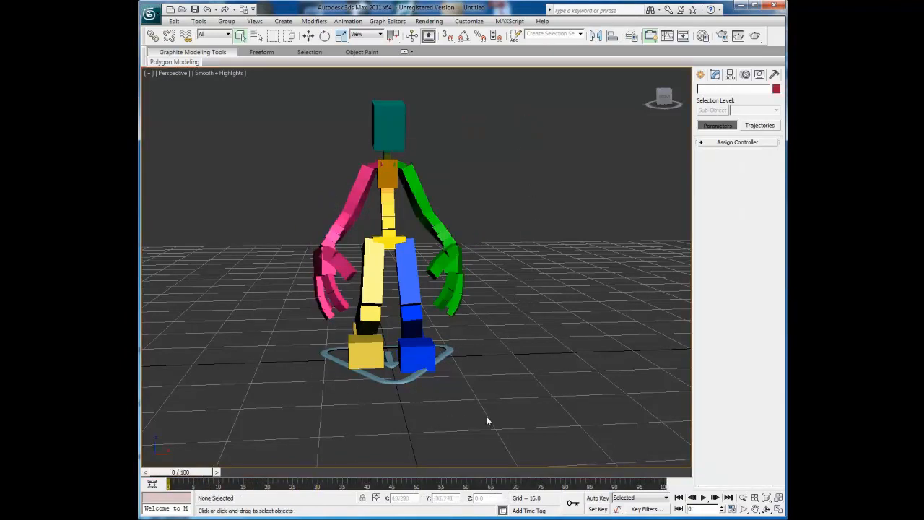
click(704, 500)
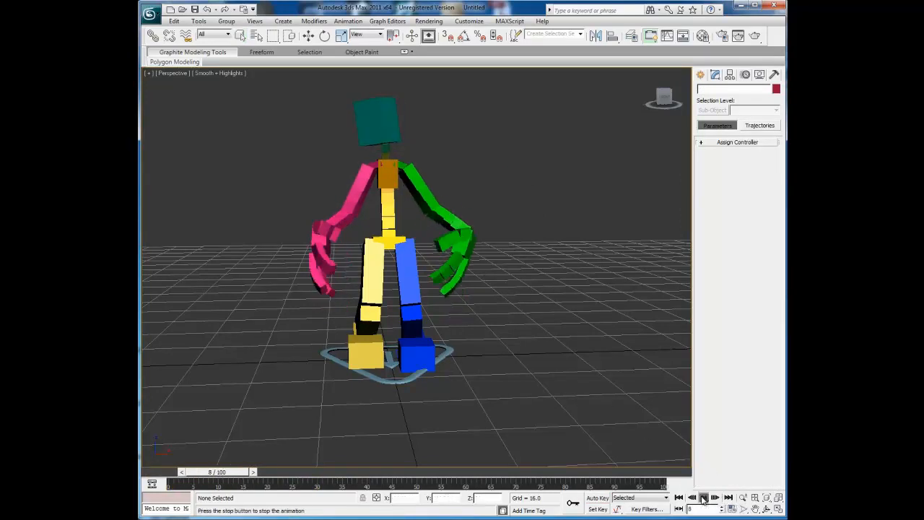
click(704, 500)
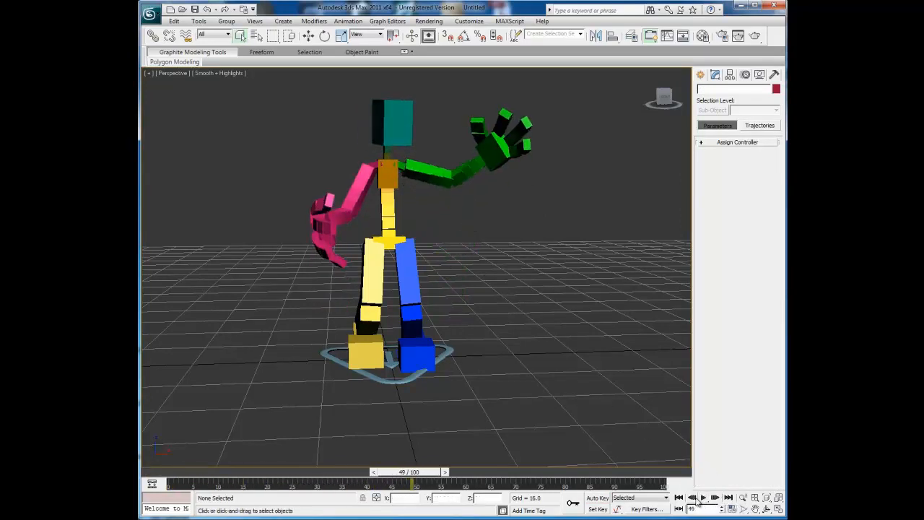
click(679, 497)
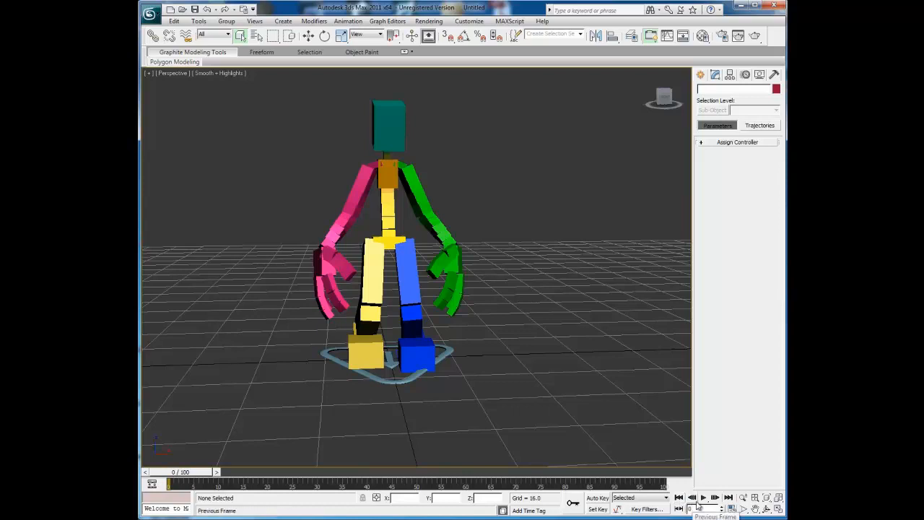
click(704, 500)
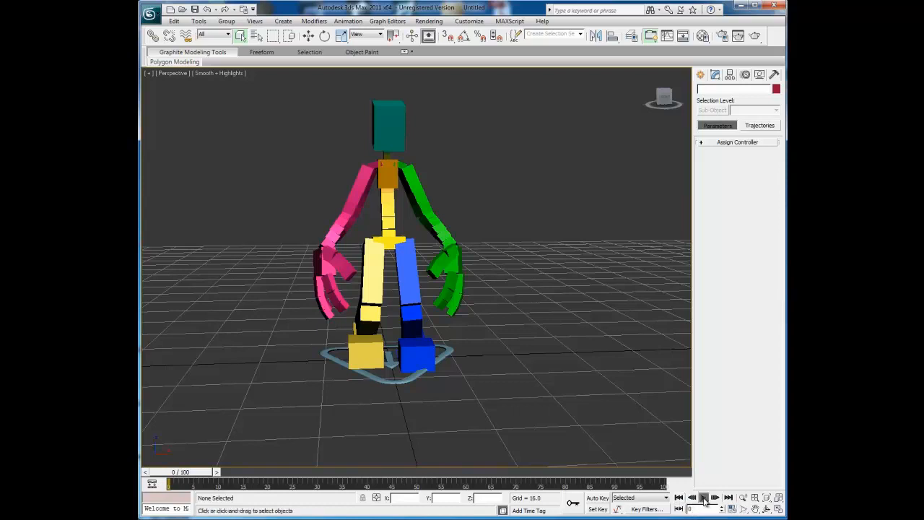
click(704, 500)
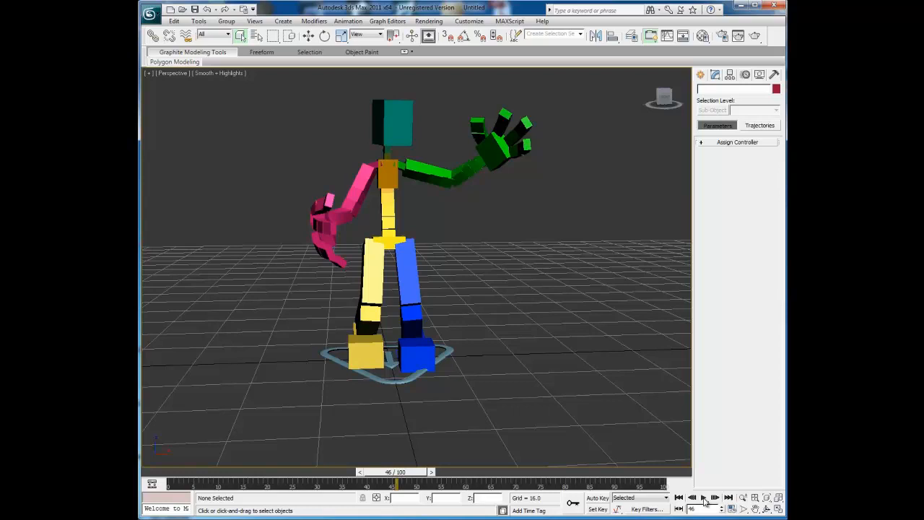
click(679, 498)
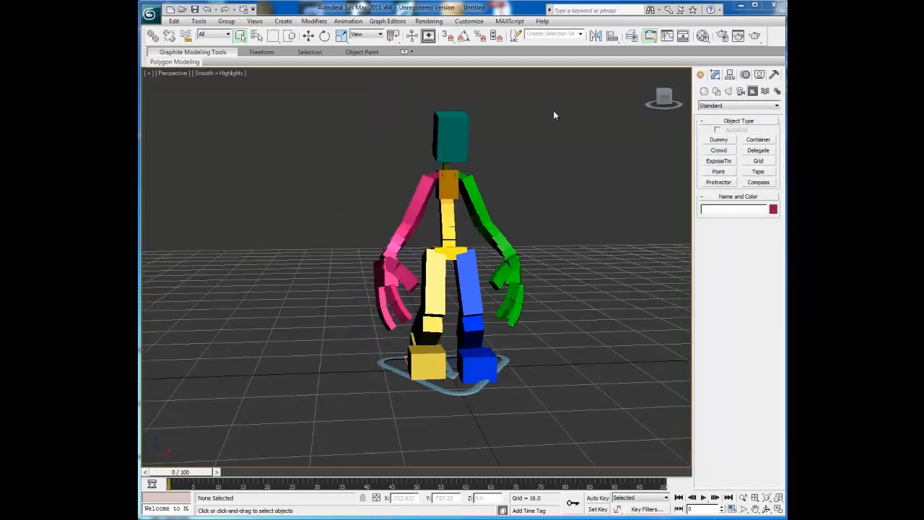
Open the ActorX utility and examine its skeletal mesh and animation exporter settings
click(774, 75)
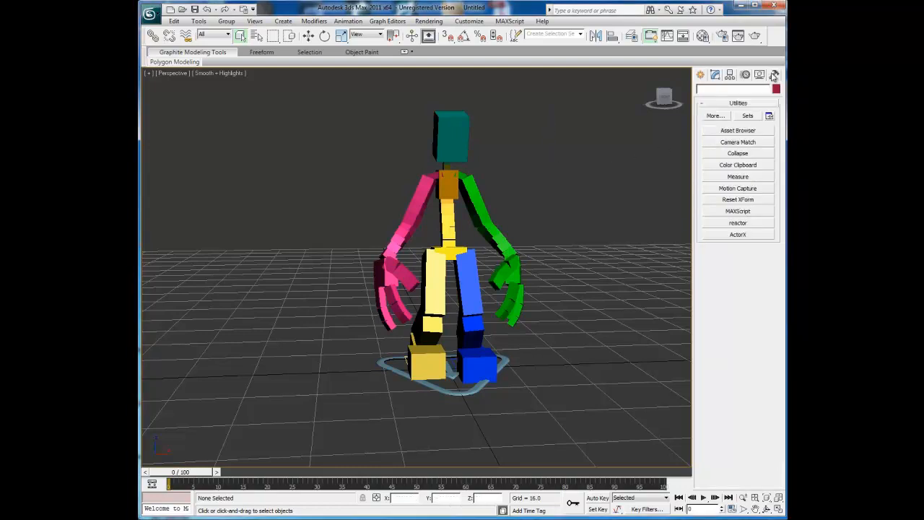
click(738, 234)
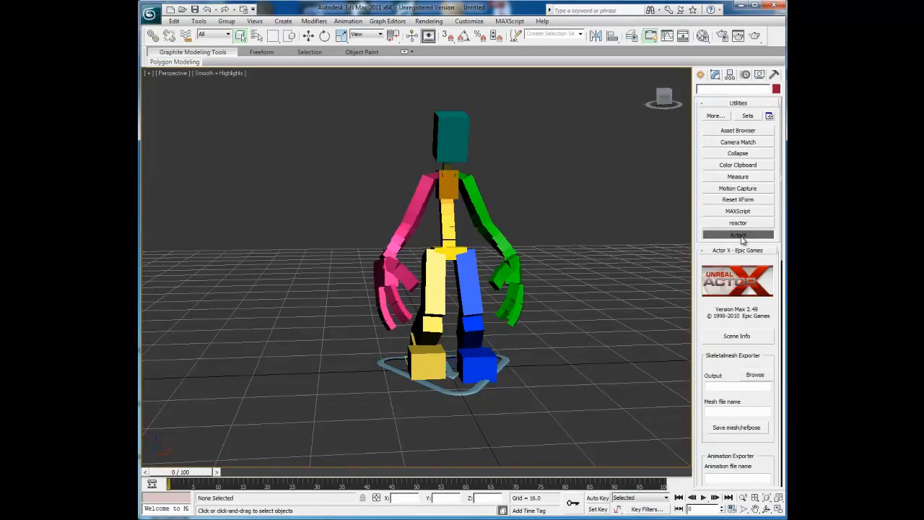
scroll(715, 354, down, 5)
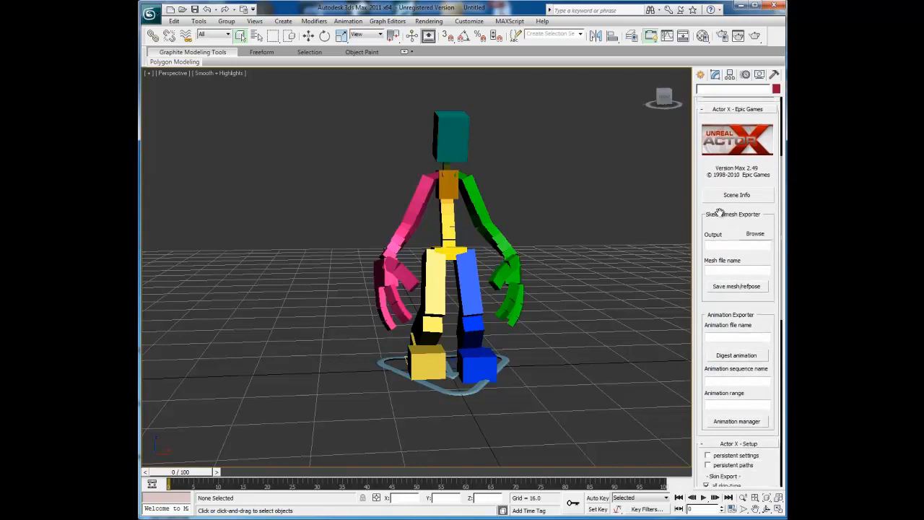
scroll(722, 448, down, 2)
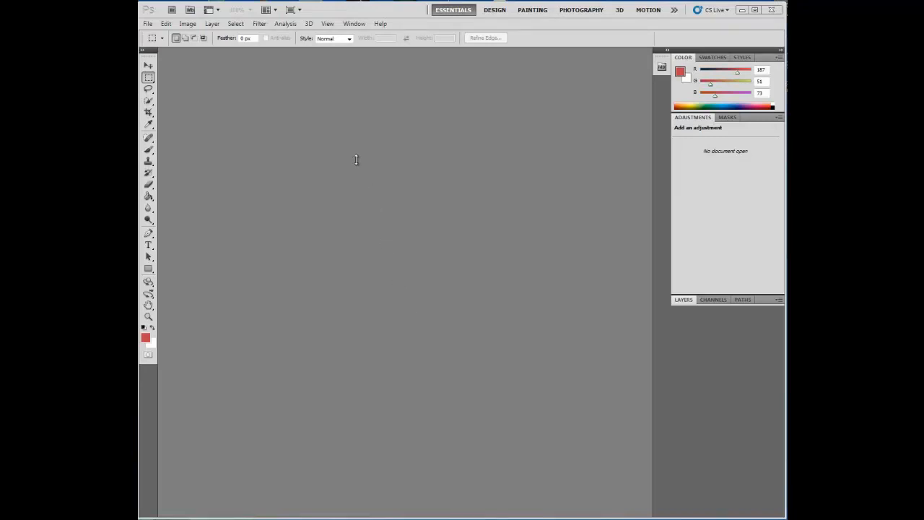
Create a new 512 by 512 pixel document and fill the canvas with the red foreground colour
click(148, 24)
click(173, 34)
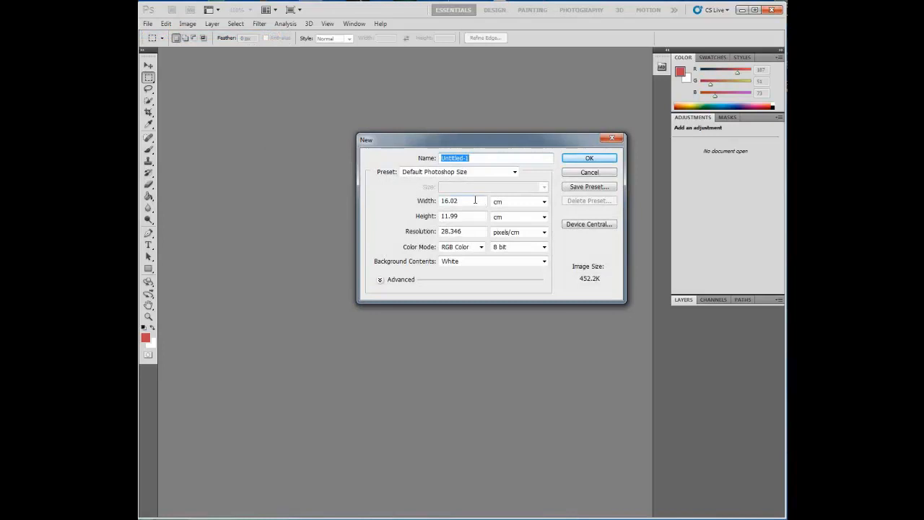
click(545, 202)
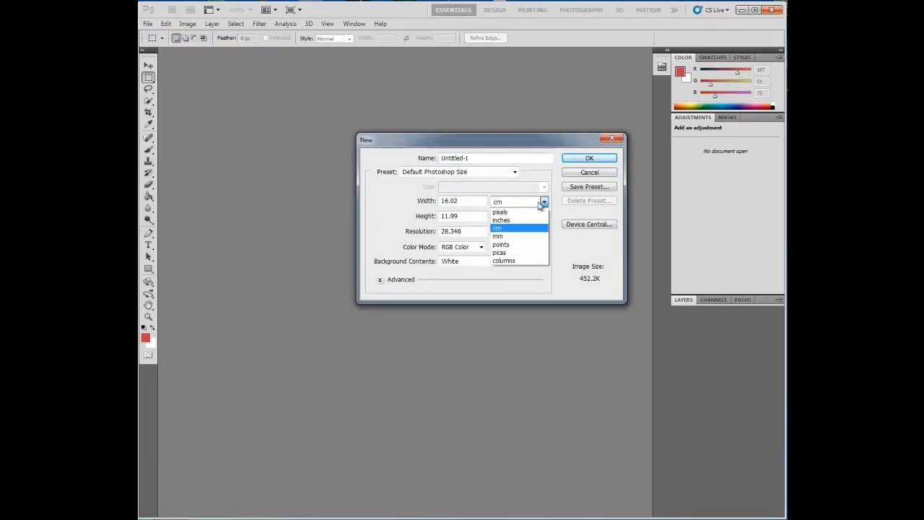
click(518, 211)
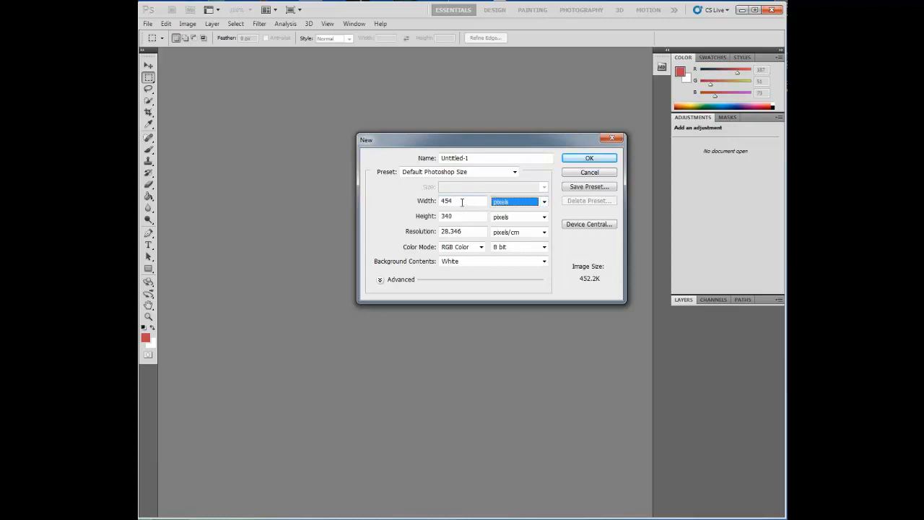
key(shift+Tab)
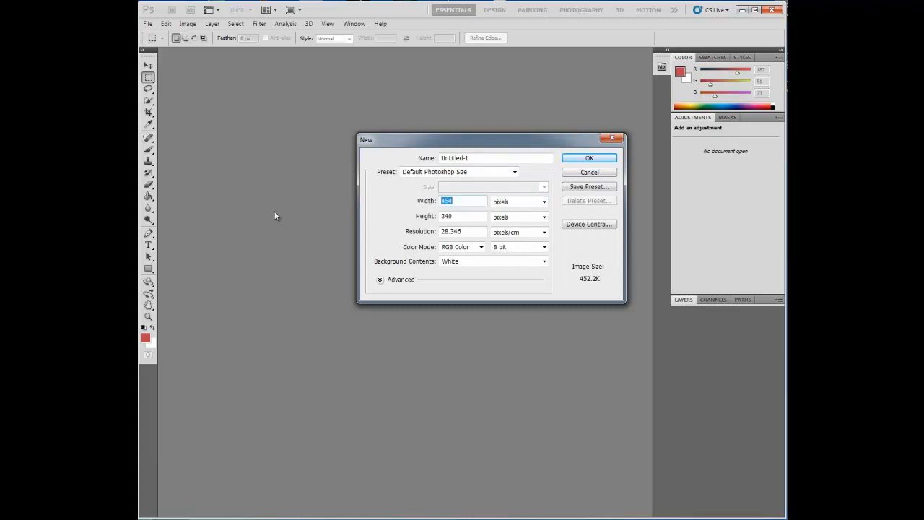
text(512)
key(Tab)
key(Tab)
text(512)
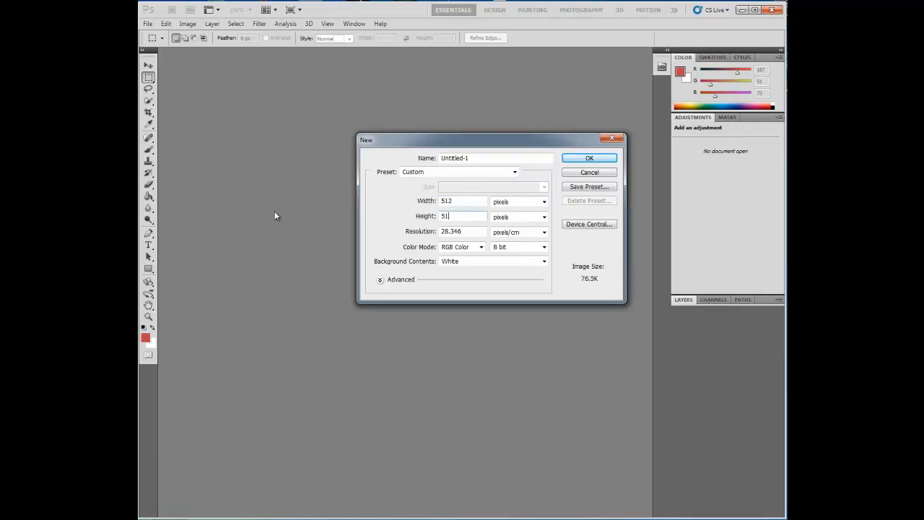
click(571, 159)
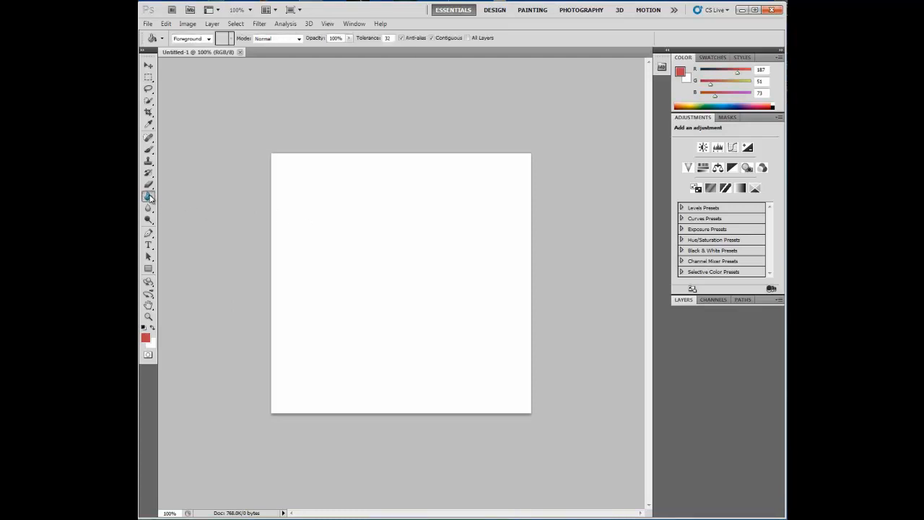
click(345, 210)
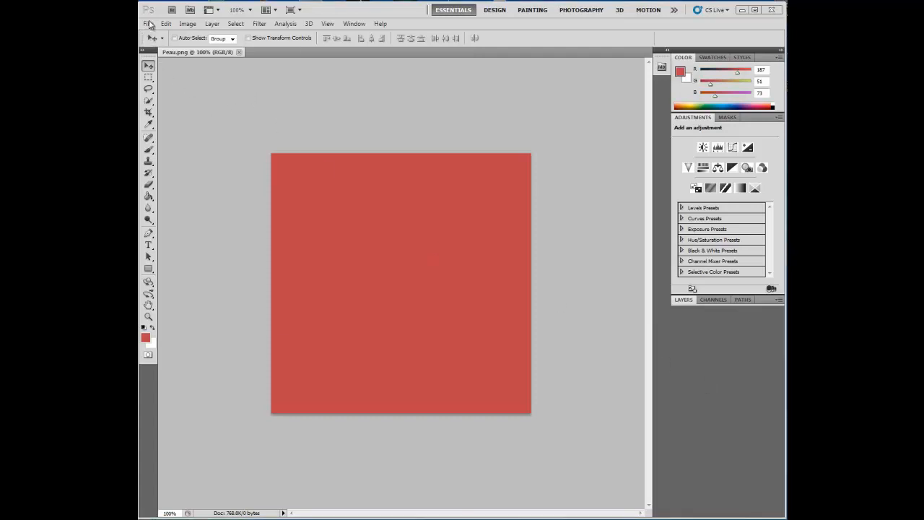
Save the red image as Peau.png in PNG format in the UDK-2011-12 Textures folder, replacing the existing file
click(150, 24)
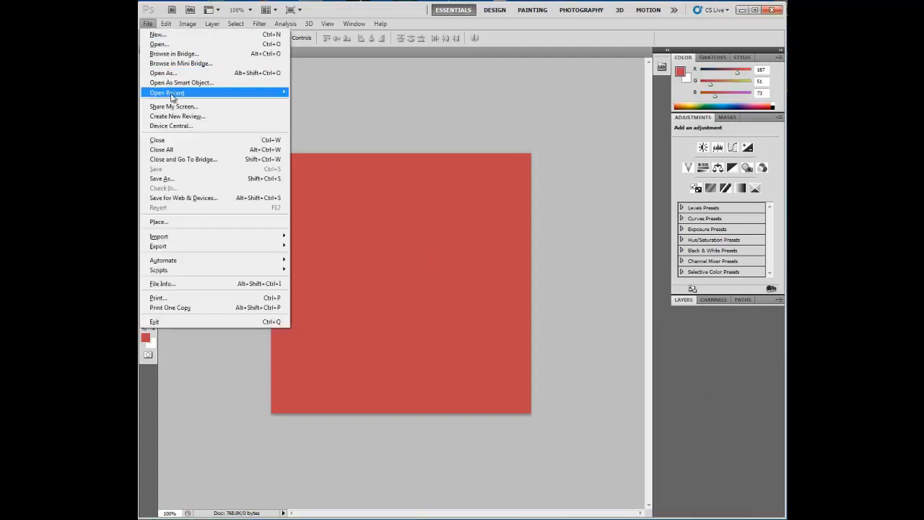
click(183, 179)
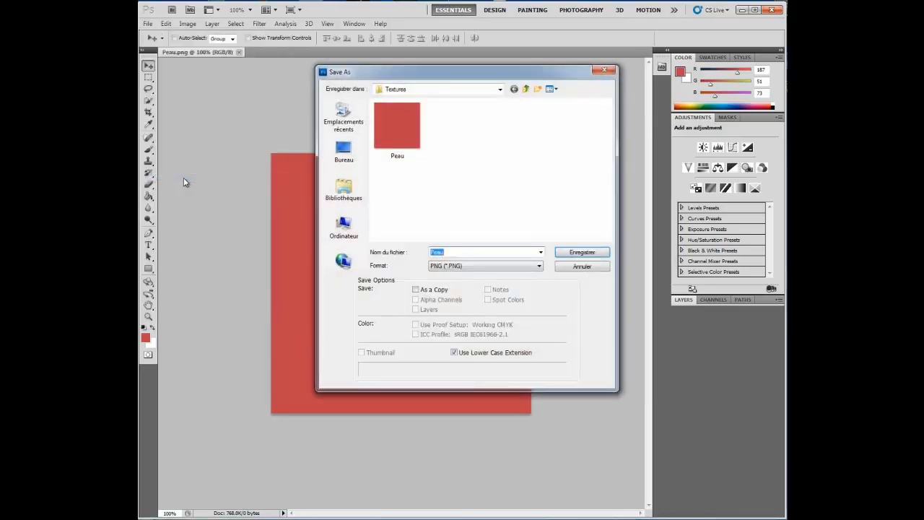
click(526, 89)
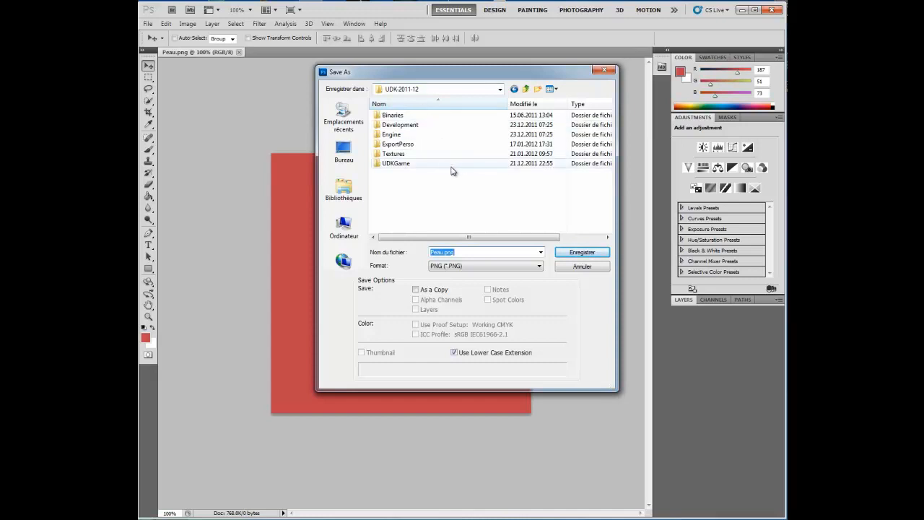
click(383, 155)
double_click(384, 156)
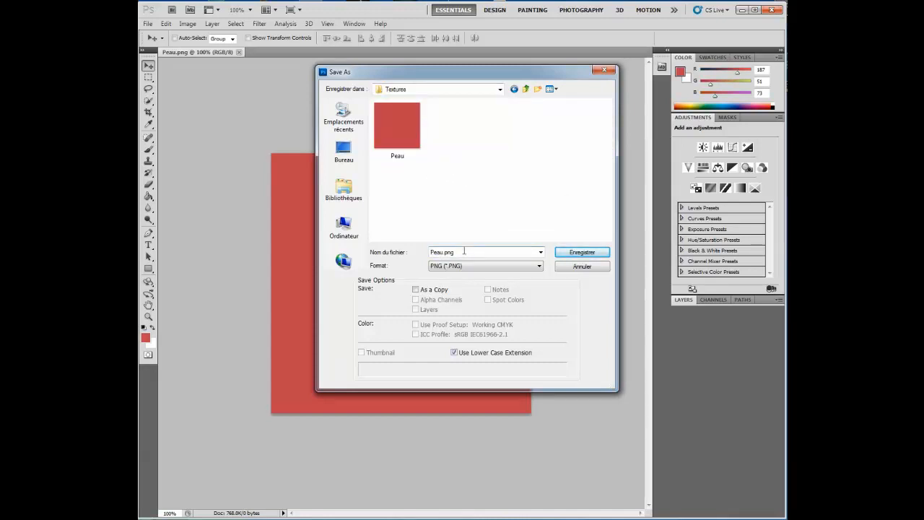
click(448, 269)
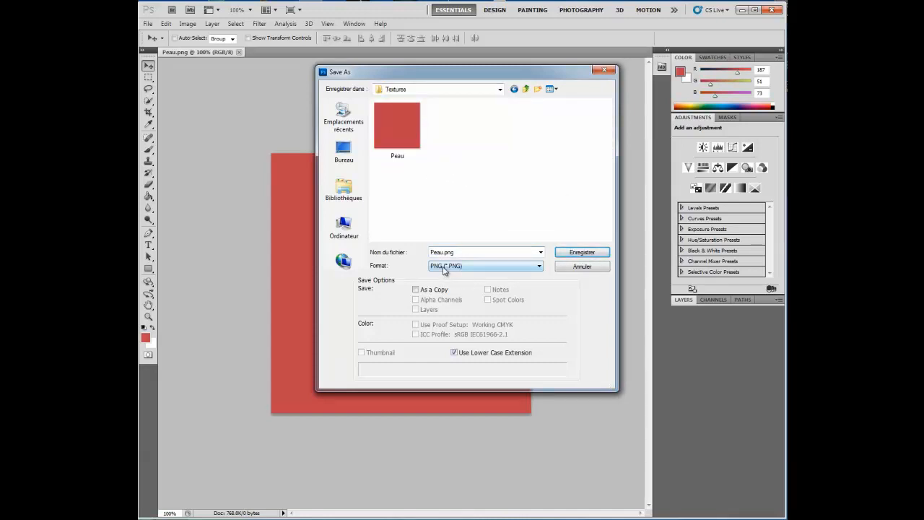
click(588, 255)
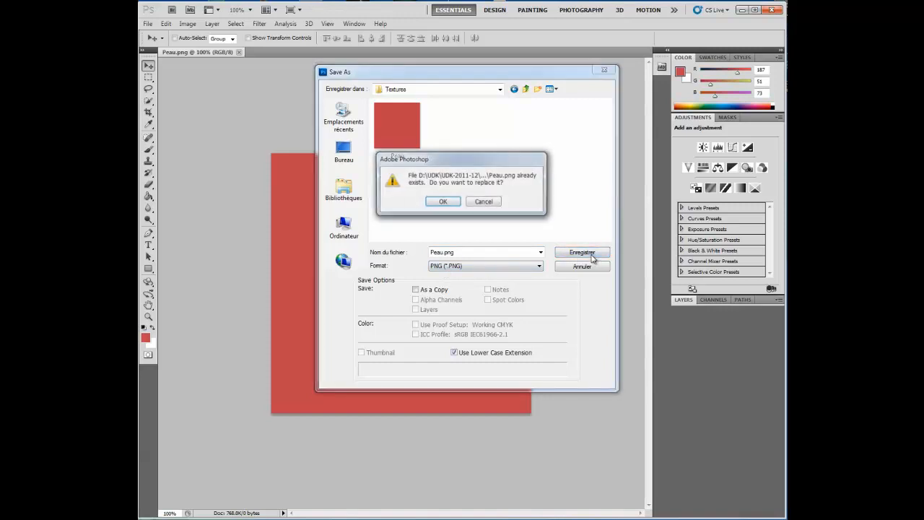
click(443, 202)
click(508, 199)
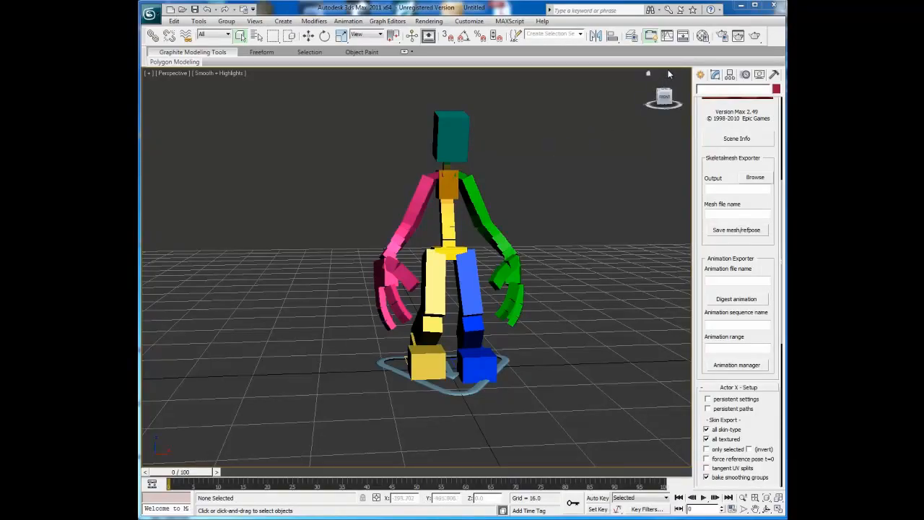
Switch to 3ds Max, open the Material Editor and rename the first material as Peau
click(703, 36)
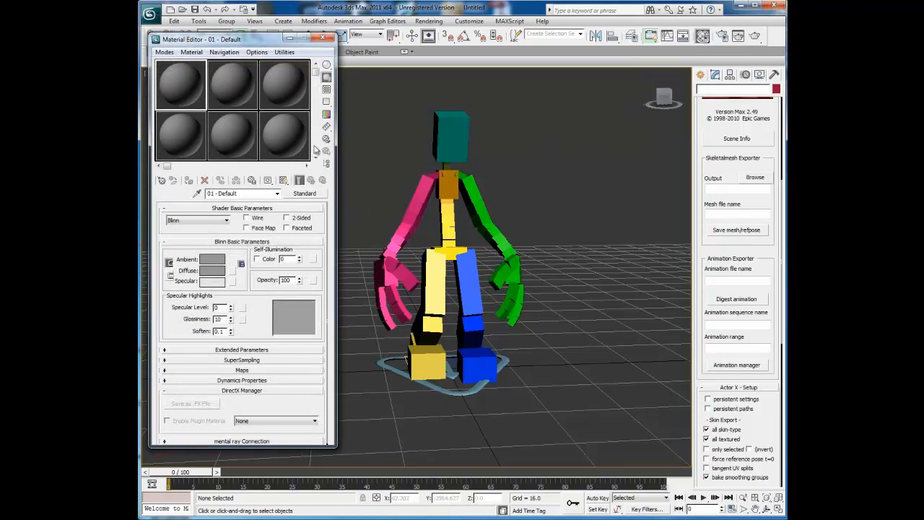
drag(235, 43, 251, 50)
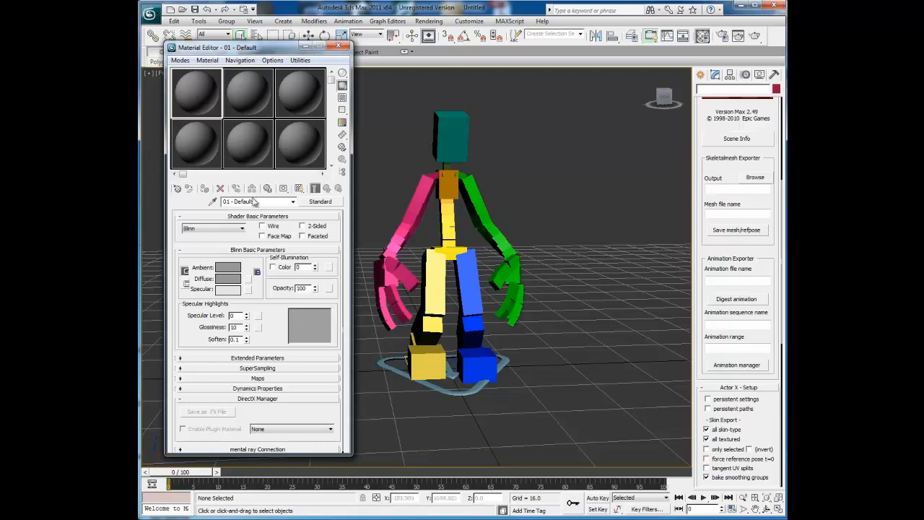
drag(266, 203, 221, 203)
text(Peau)
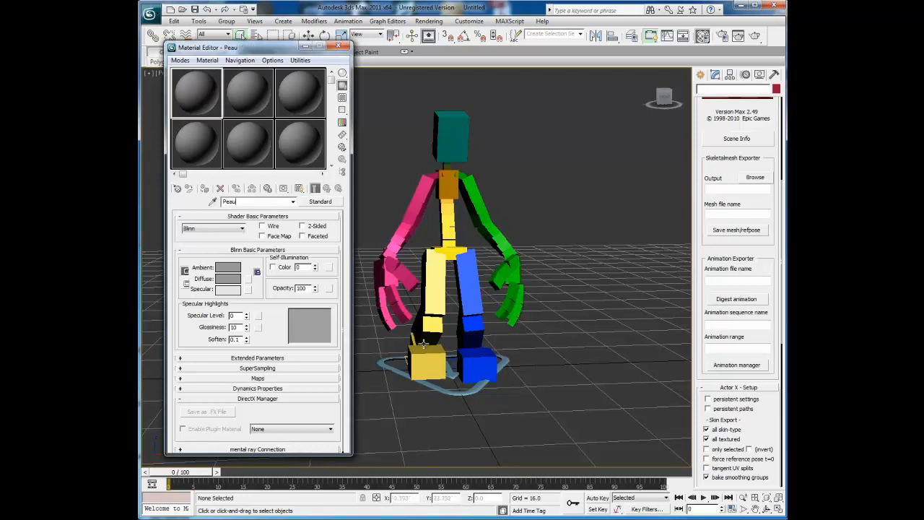
Load Peau.png from the Textures folder as a Bitmap map for the Peau material's Diffuse Color
click(255, 378)
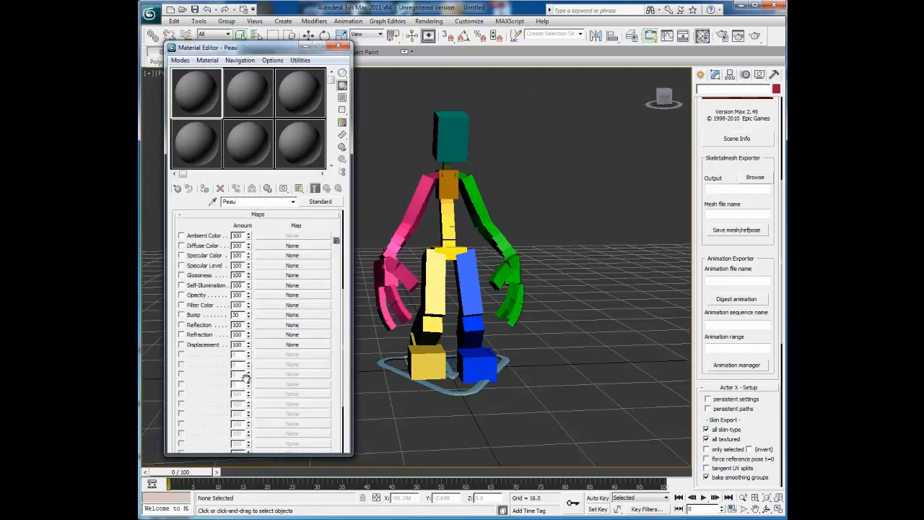
click(290, 247)
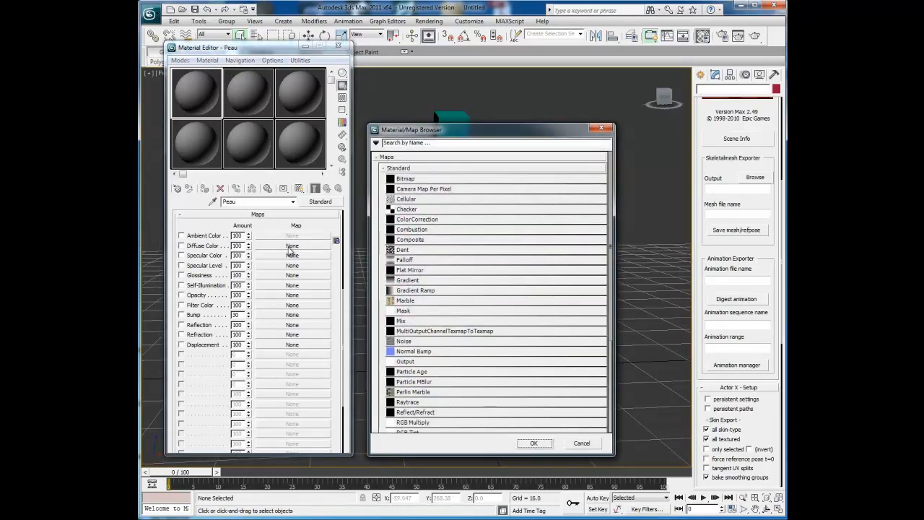
double_click(403, 179)
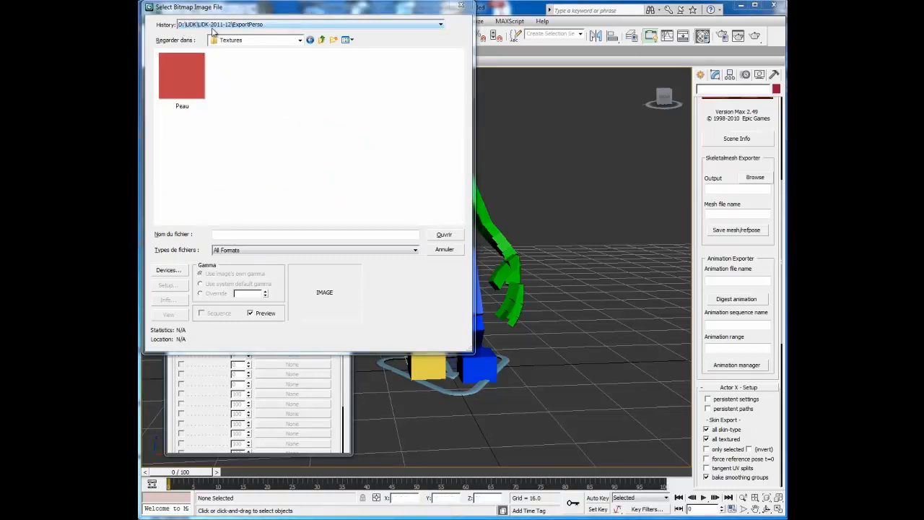
click(182, 75)
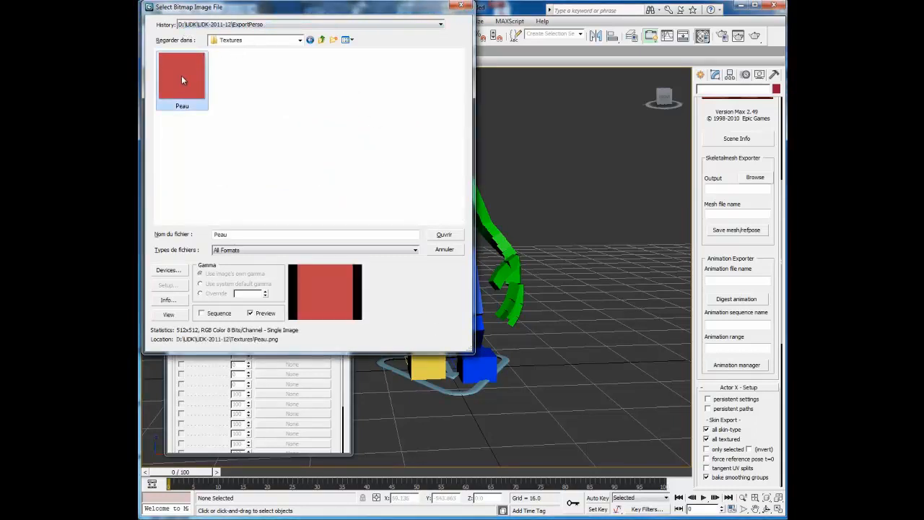
click(445, 235)
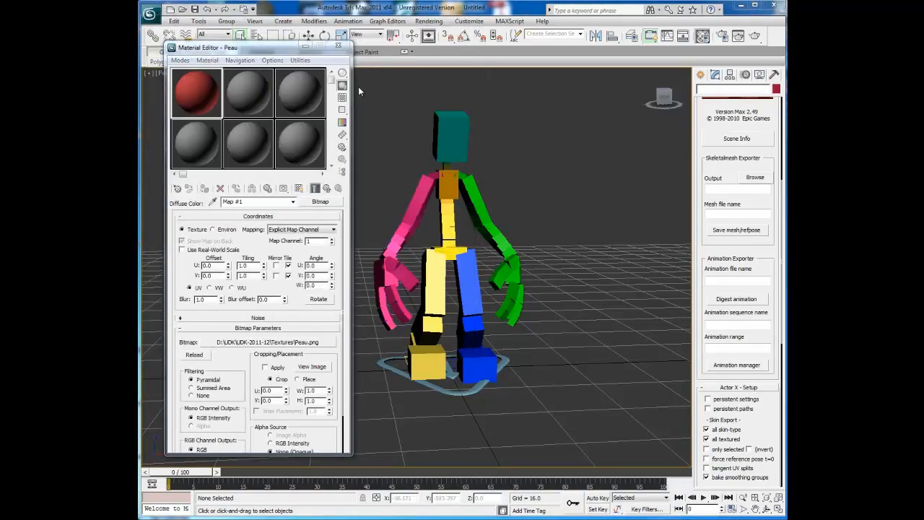
Select the whole rig, assign the Peau material to the selection and show its texture in the viewport
drag(358, 86, 563, 421)
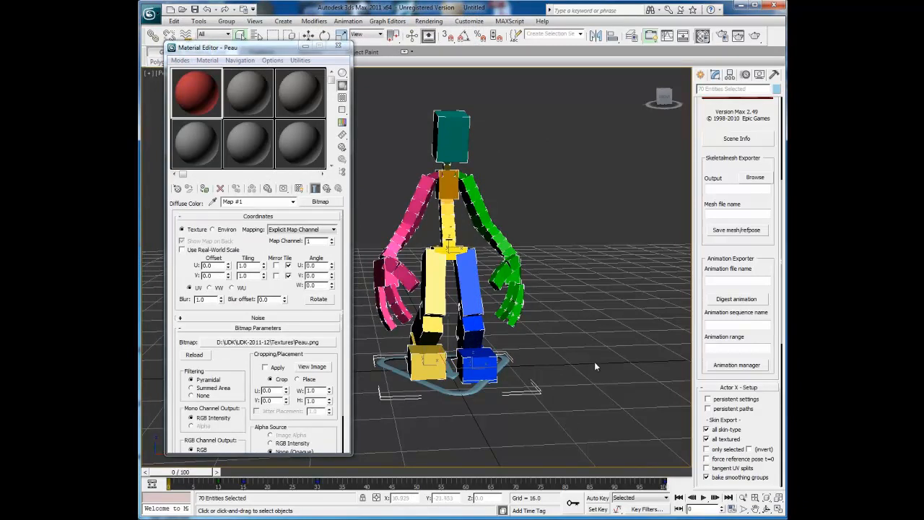
click(196, 92)
drag(467, 155, 462, 155)
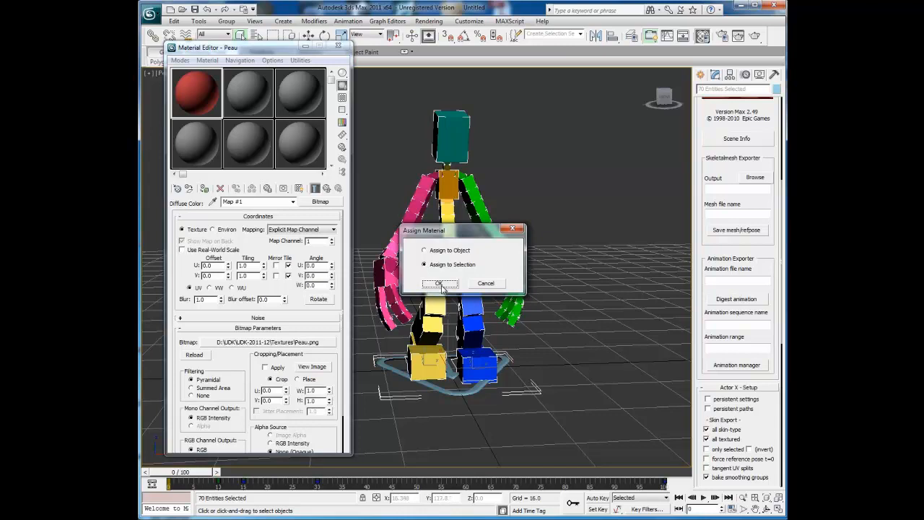
click(440, 284)
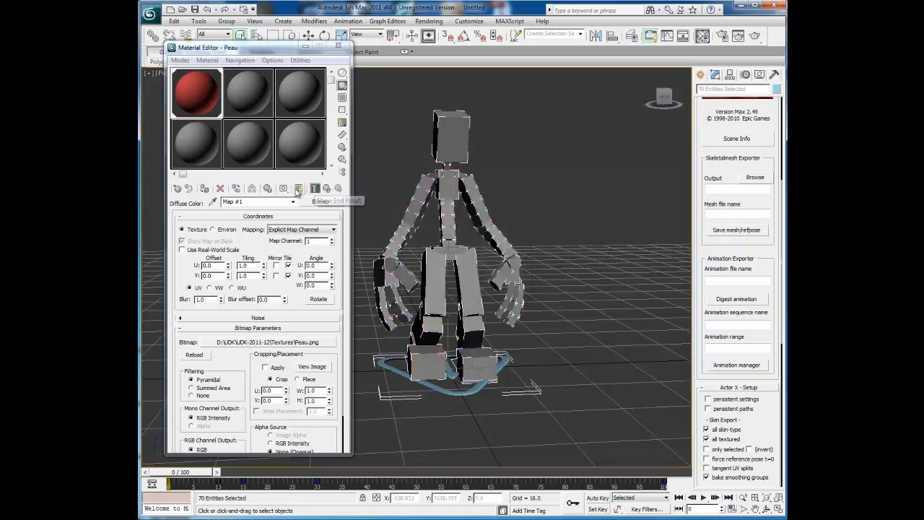
click(299, 188)
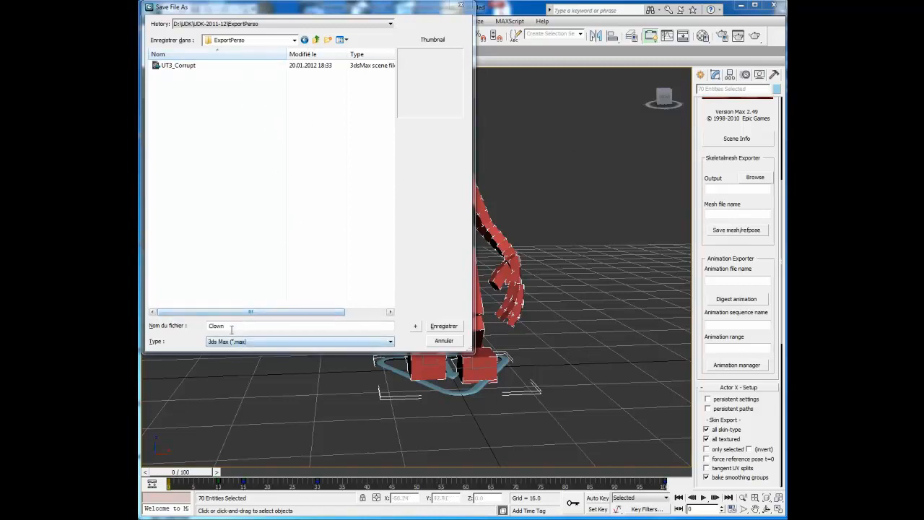
Save the scene as Clown in ExportPerso, and set ActorX's output to that folder with the mesh file name Clown
click(443, 326)
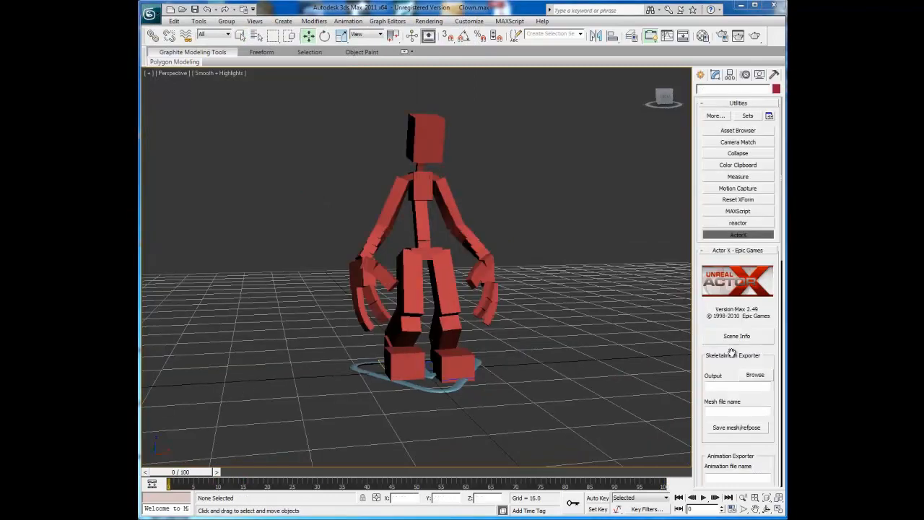
click(756, 375)
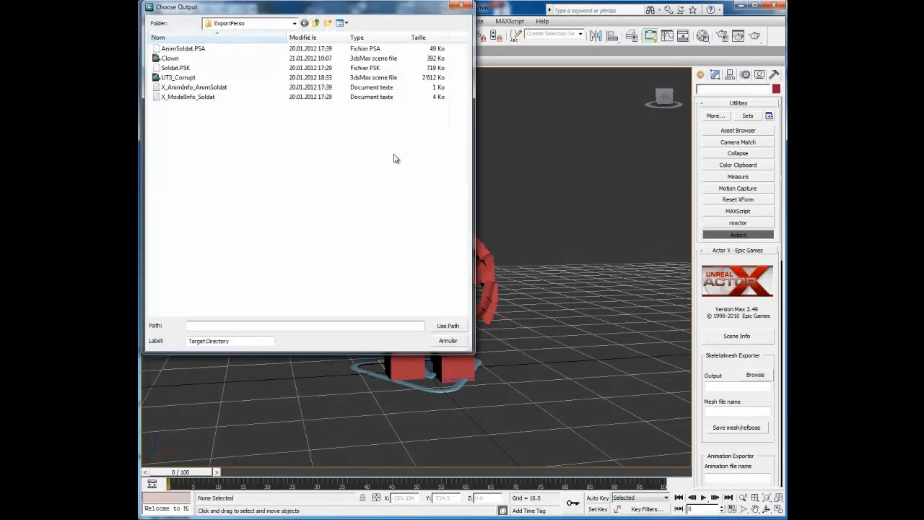
click(447, 329)
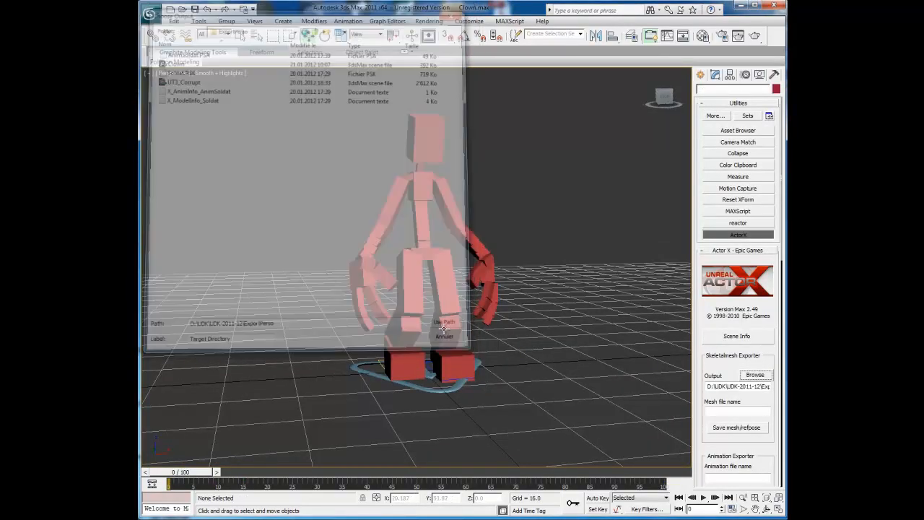
click(715, 412)
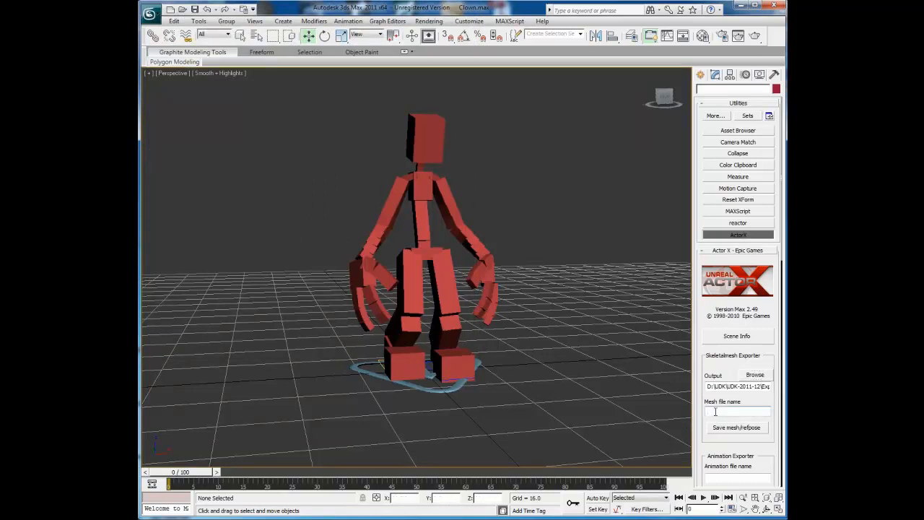
text(Clown)
Save the Clown skeletal mesh and reference pose with ActorX, accepting every UV mapping warning and the closing note
drag(774, 436, 779, 240)
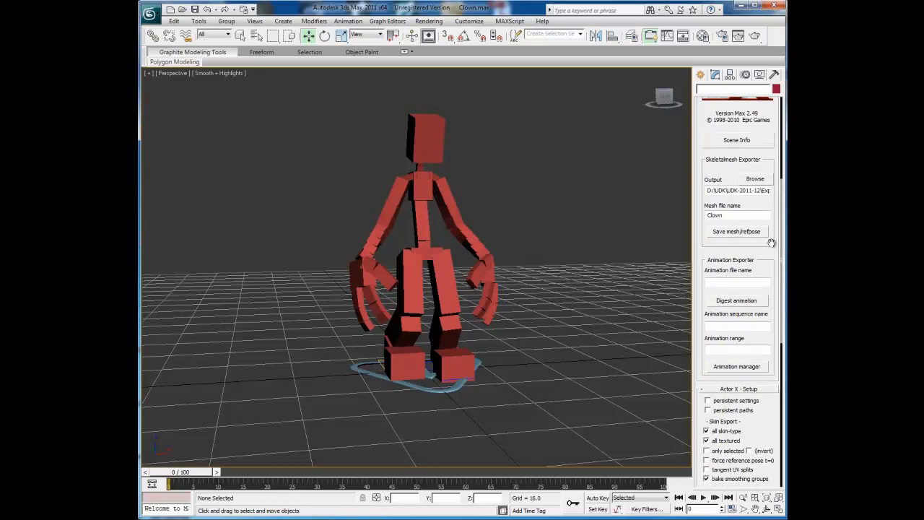
drag(772, 243, 774, 297)
click(749, 288)
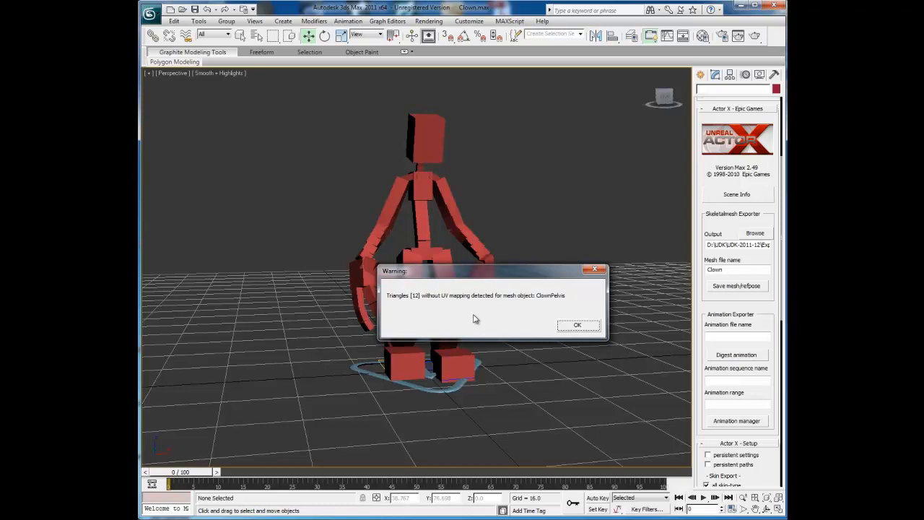
click(575, 328)
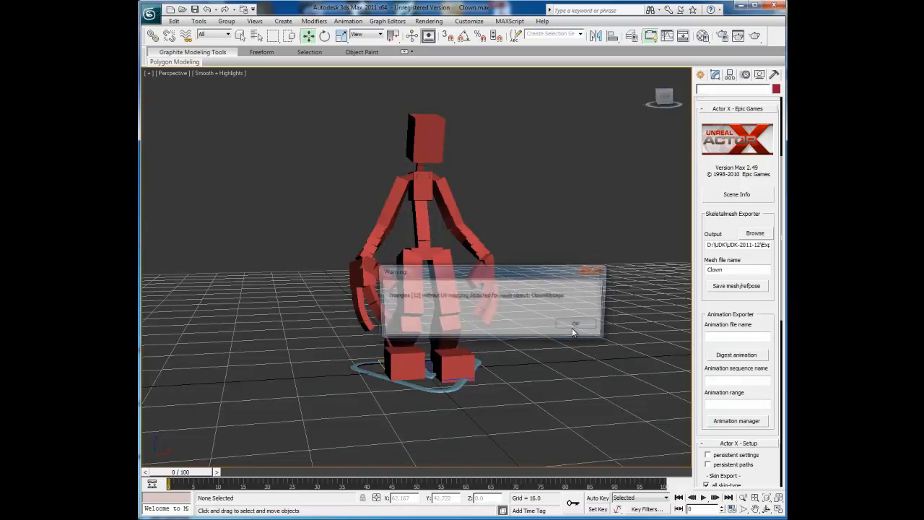
click(574, 329)
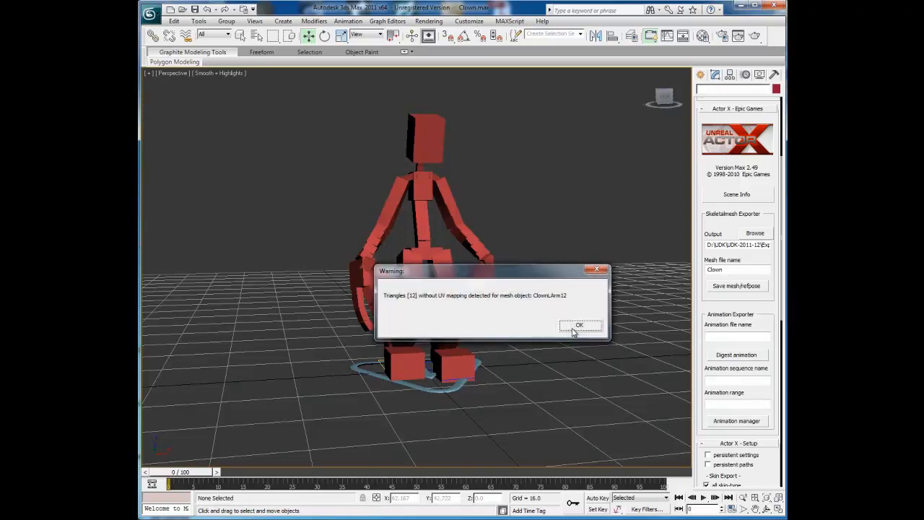
click(574, 329)
click(574, 328)
click(574, 329)
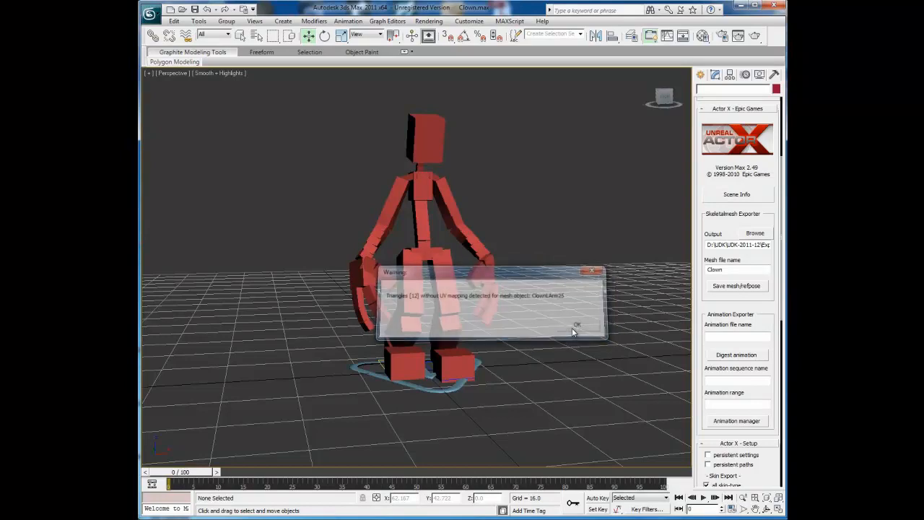
click(574, 326)
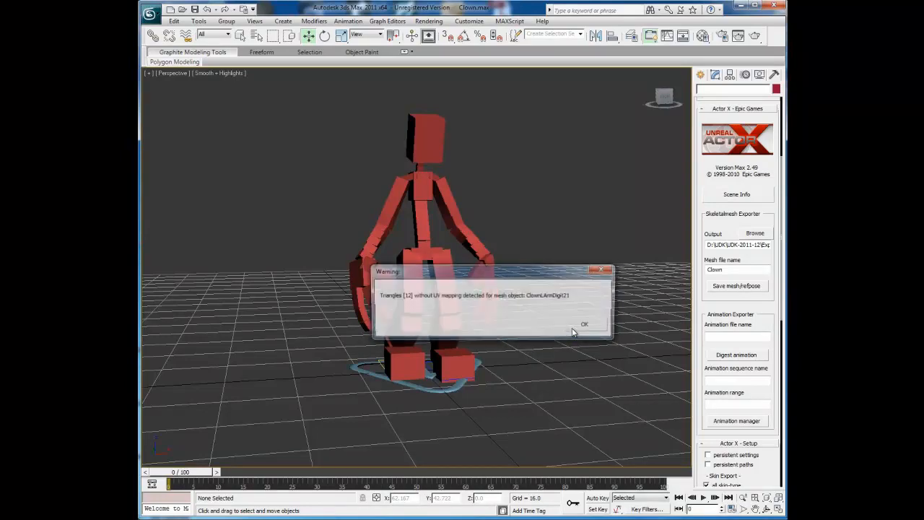
click(573, 329)
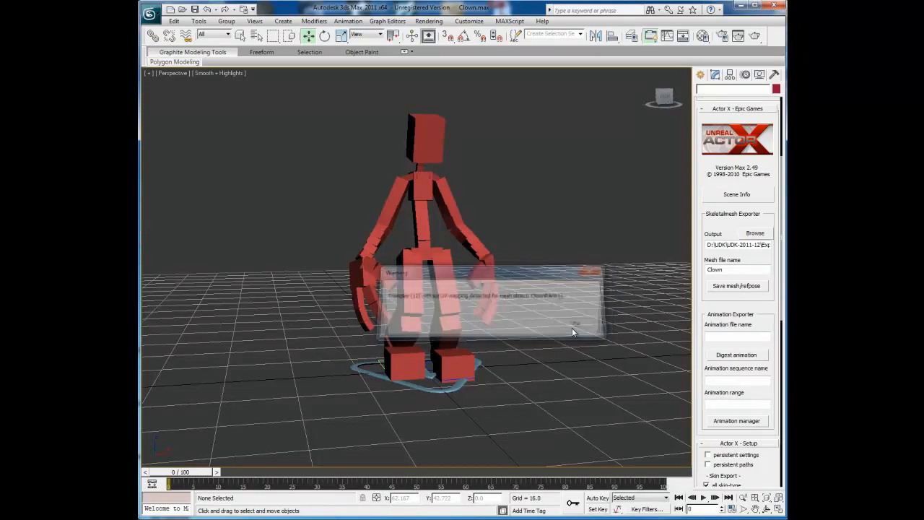
click(572, 329)
click(573, 328)
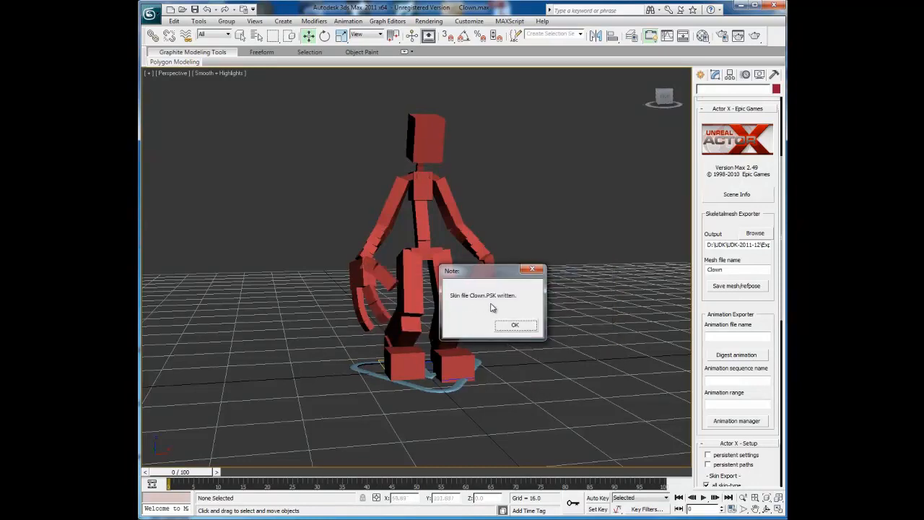
click(529, 327)
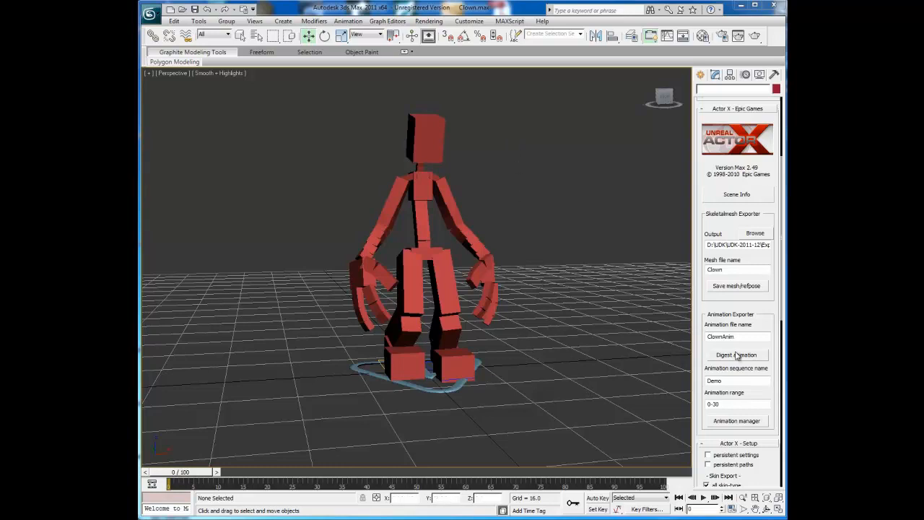
Digest the animation in ActorX with file name ClownAnim, sequence name Demo and range 0-30
drag(742, 339, 695, 342)
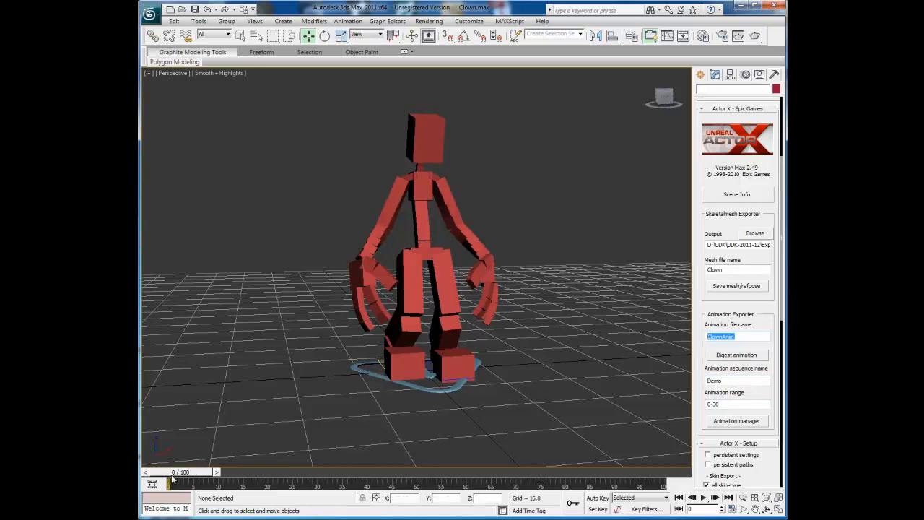
mouse_move(170, 476)
mouse_down()
mouse_move(313, 474)
mouse_move(171, 475)
mouse_up()
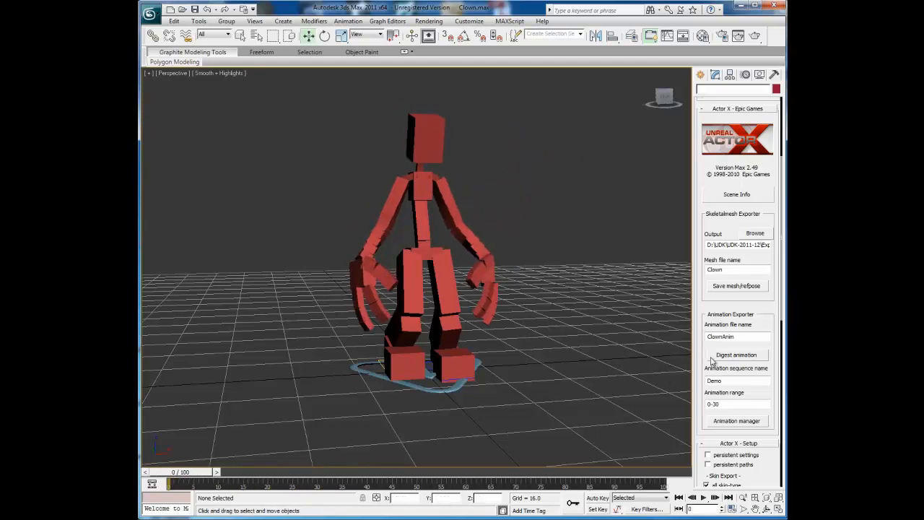
click(743, 356)
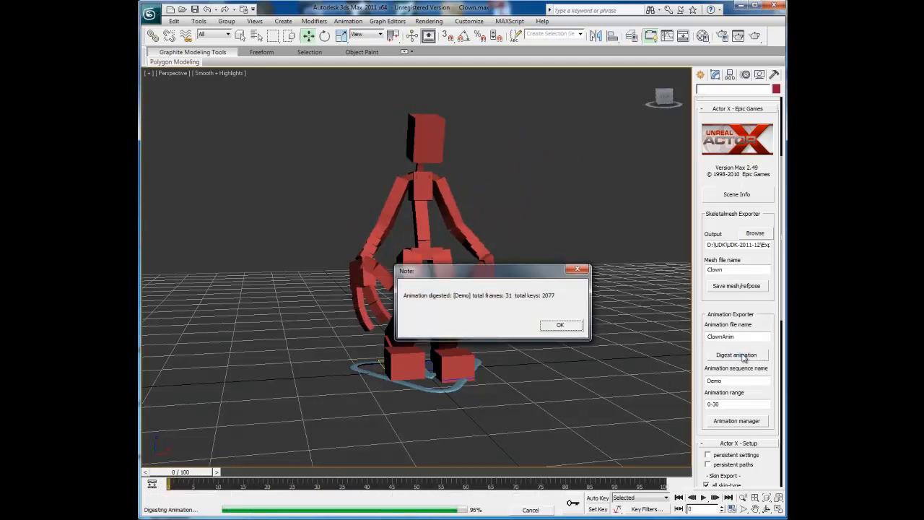
click(553, 325)
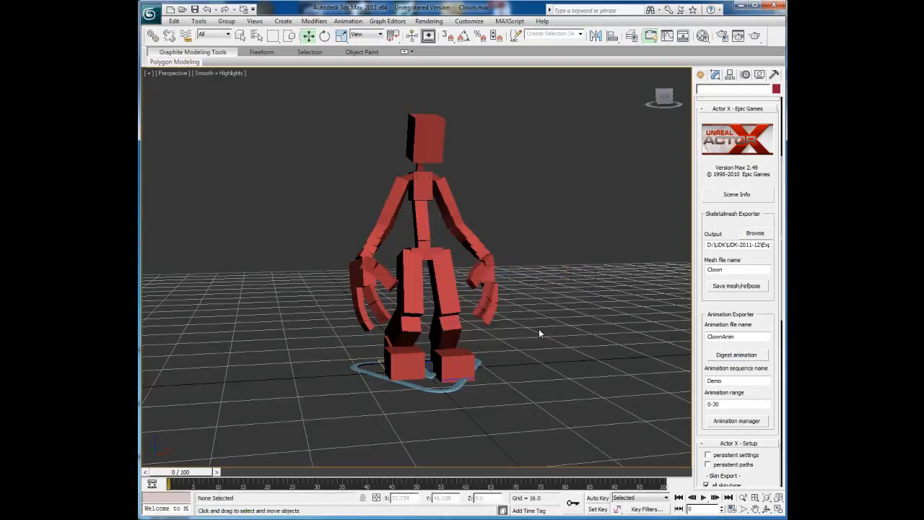
Move the Demo sequence into the output package in ActorX's Animation Manager and save the package as ClownAnim
click(745, 423)
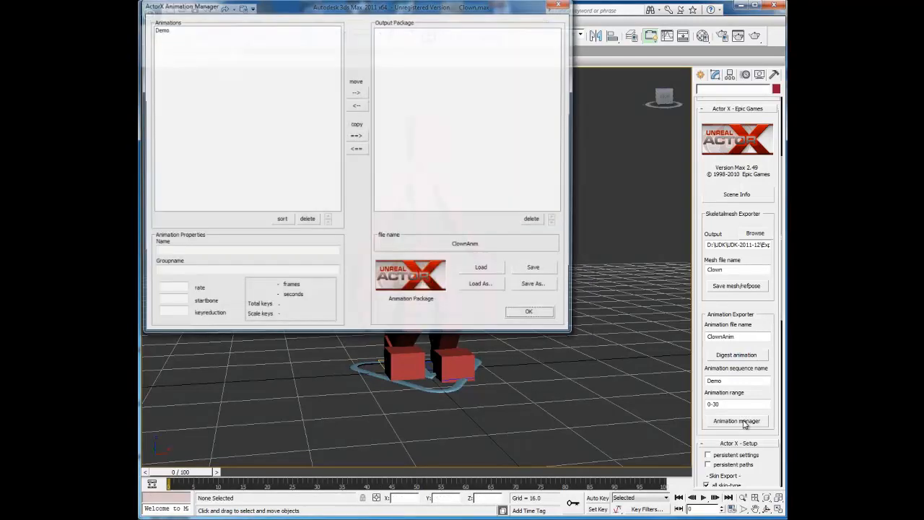
click(160, 29)
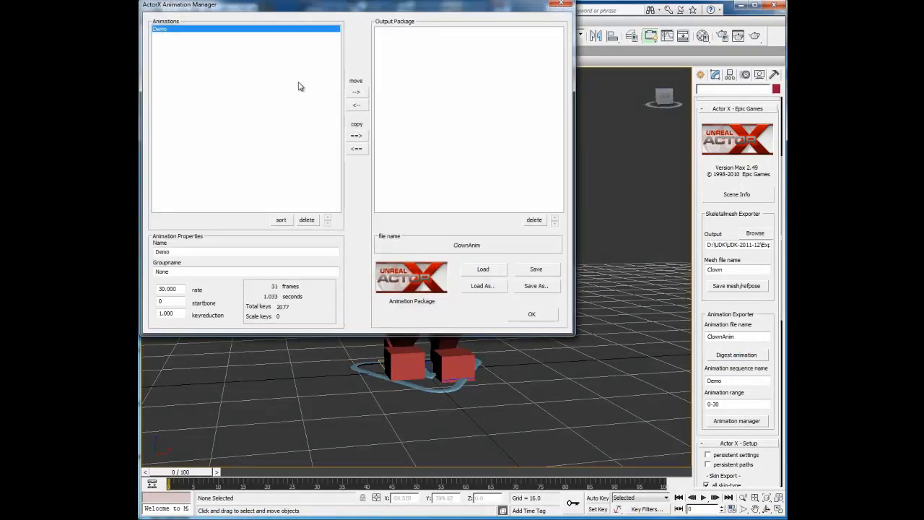
click(357, 92)
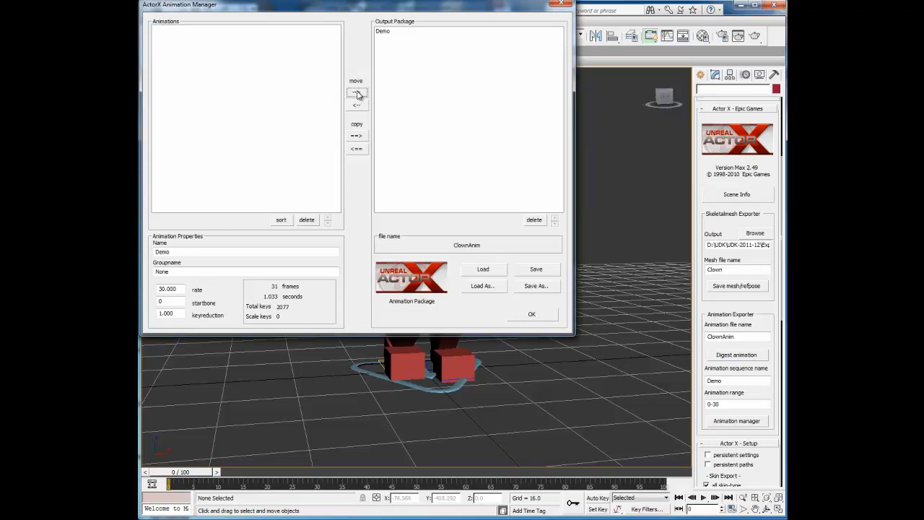
click(535, 270)
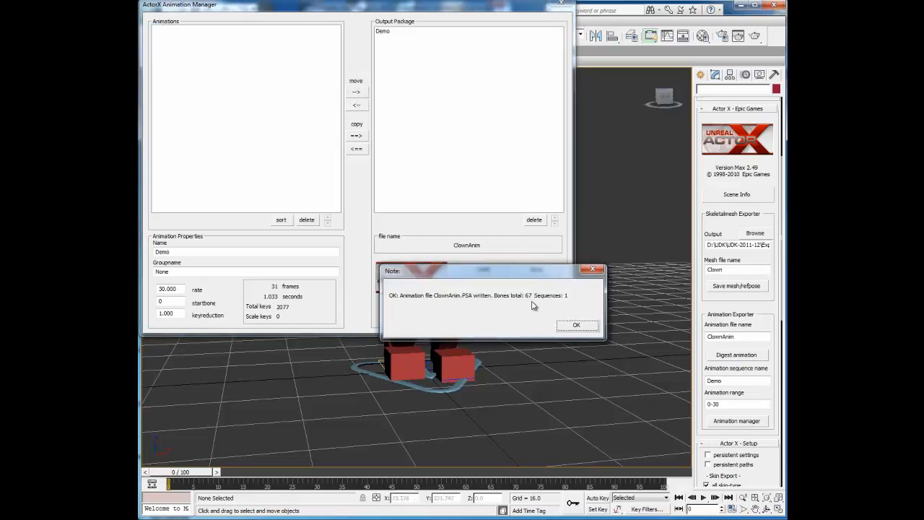
click(576, 325)
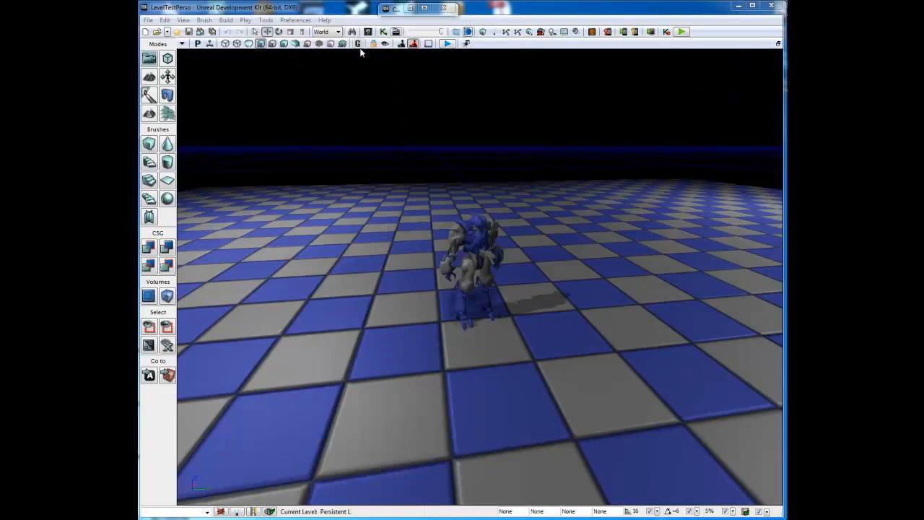
Switch to UDK, select MyPackagePerso in the Content Browser and choose Clown.PSK from the ExportPerso folder for import
click(369, 33)
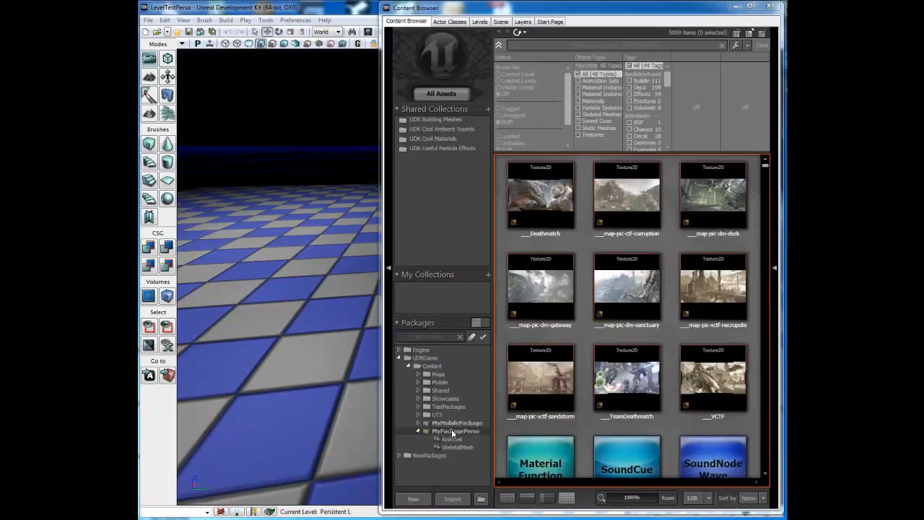
click(453, 432)
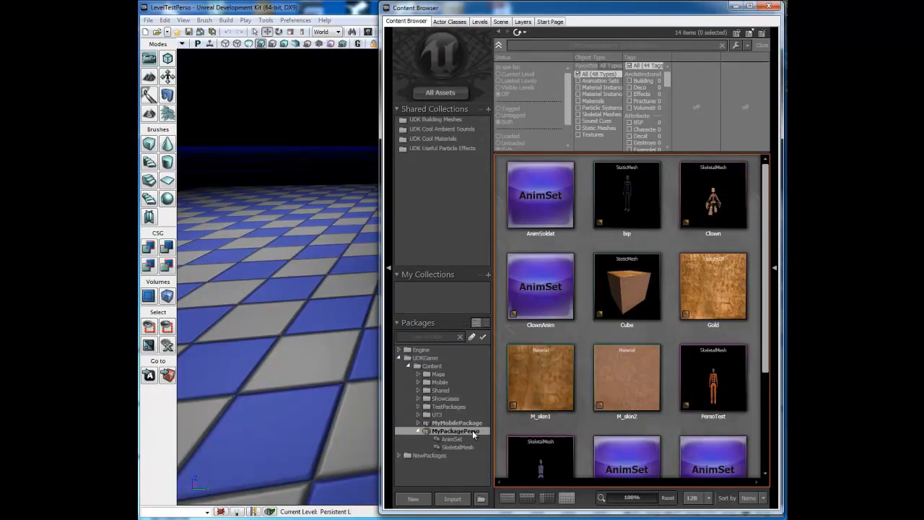
click(453, 499)
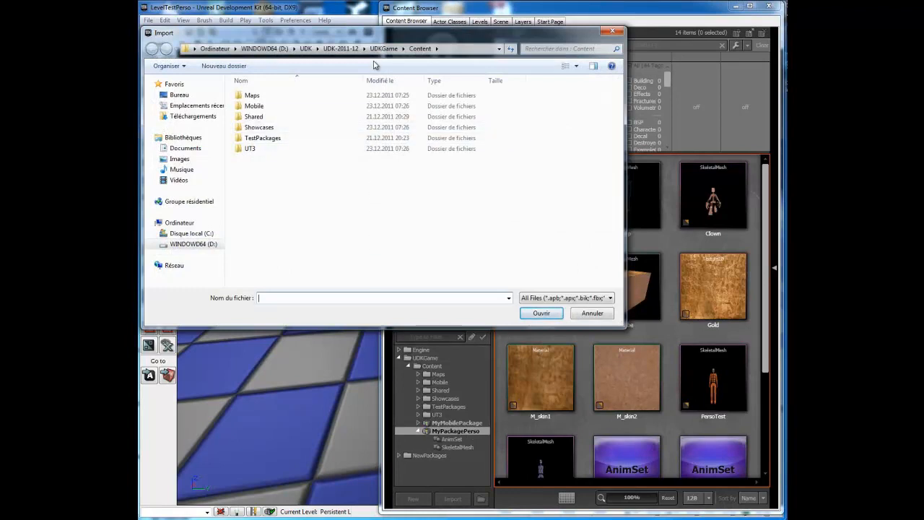
click(384, 48)
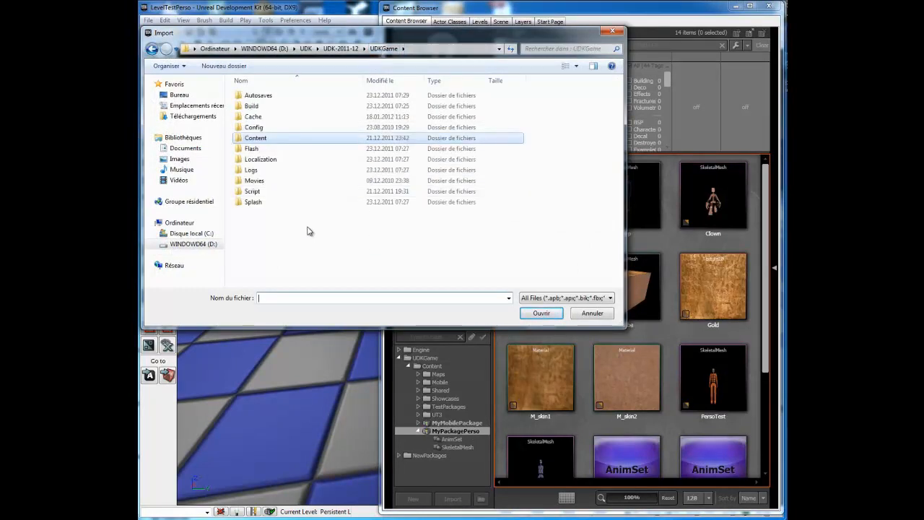
click(343, 50)
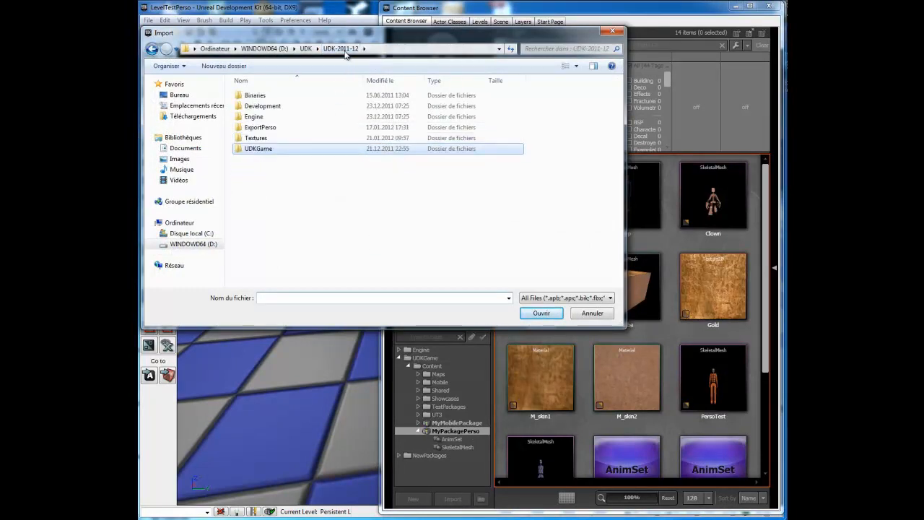
double_click(249, 129)
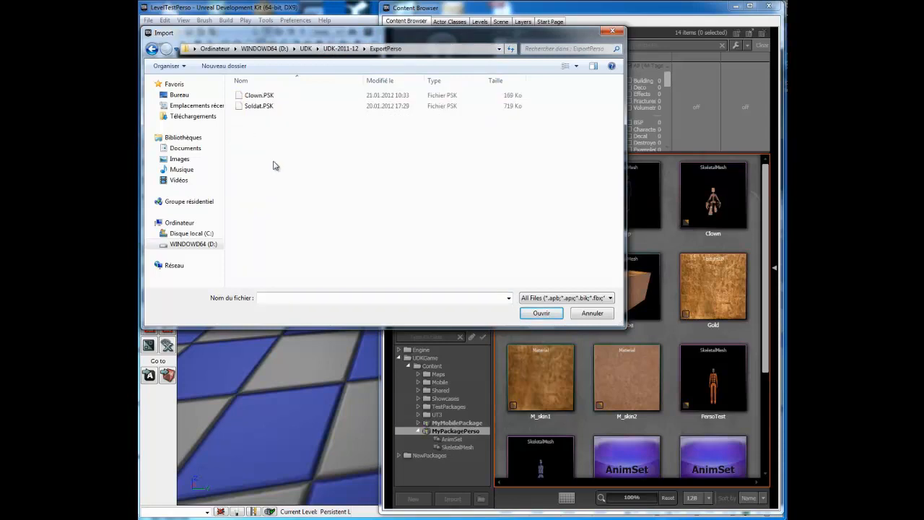
click(260, 96)
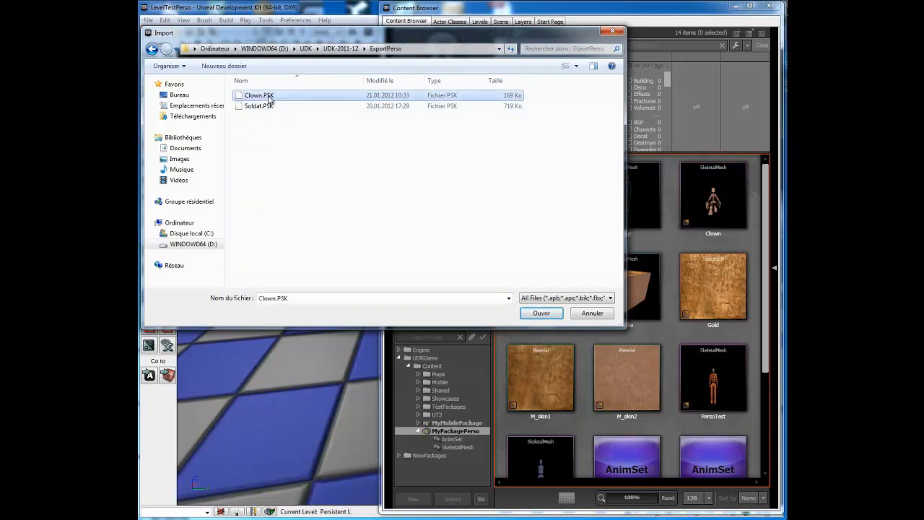
click(550, 315)
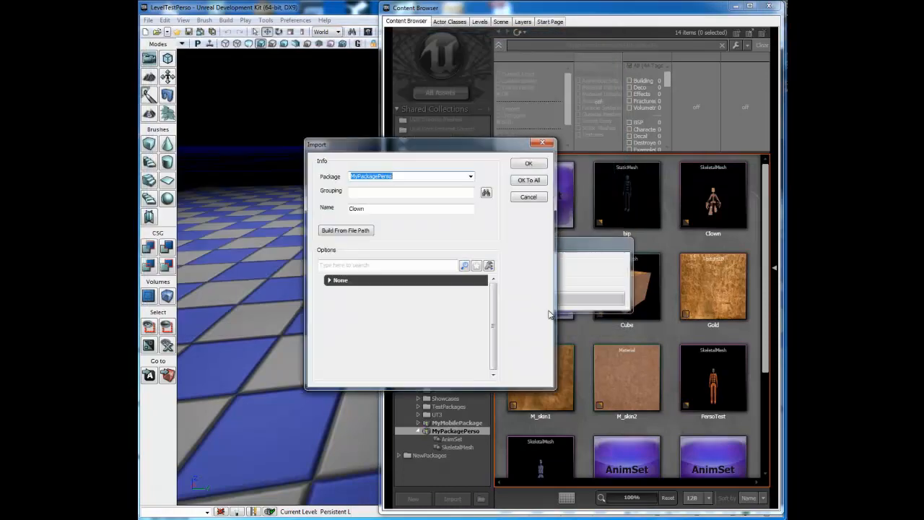
Assign the Clown import to the SkeletalMesh group of MyPackagePerso and complete the import
click(486, 195)
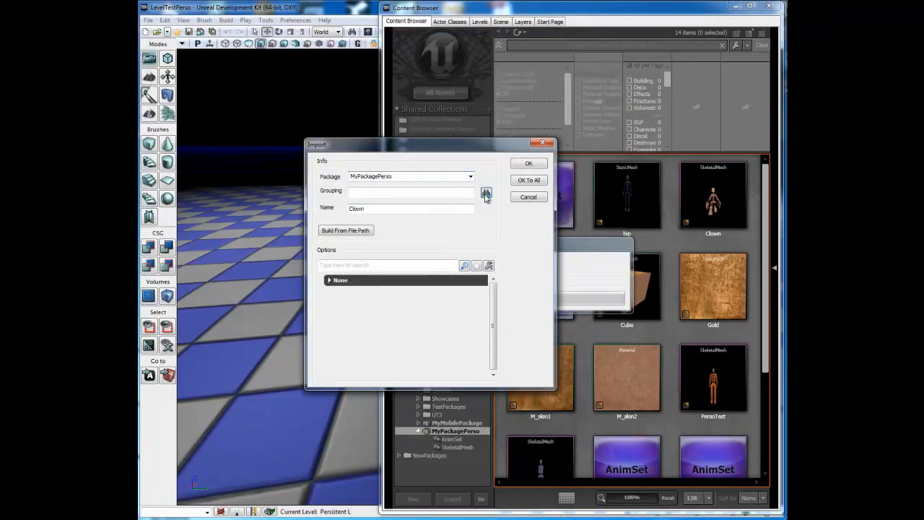
click(453, 287)
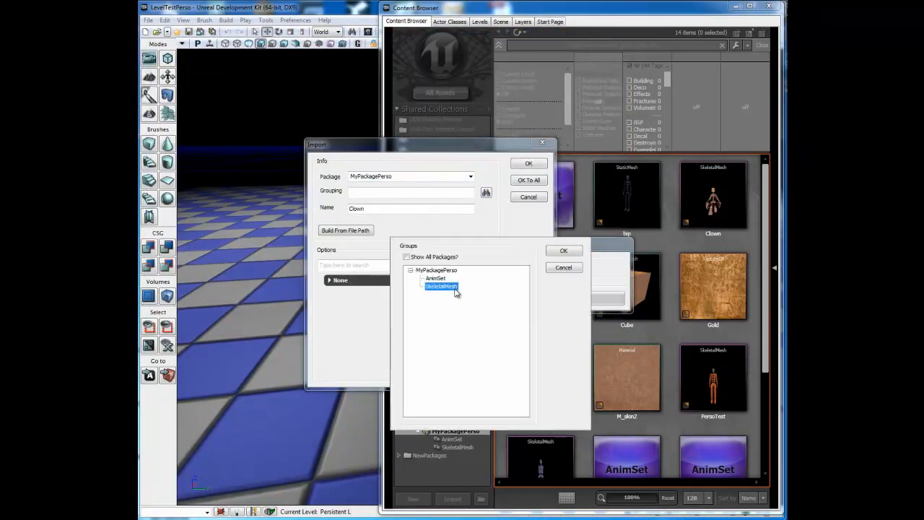
click(563, 250)
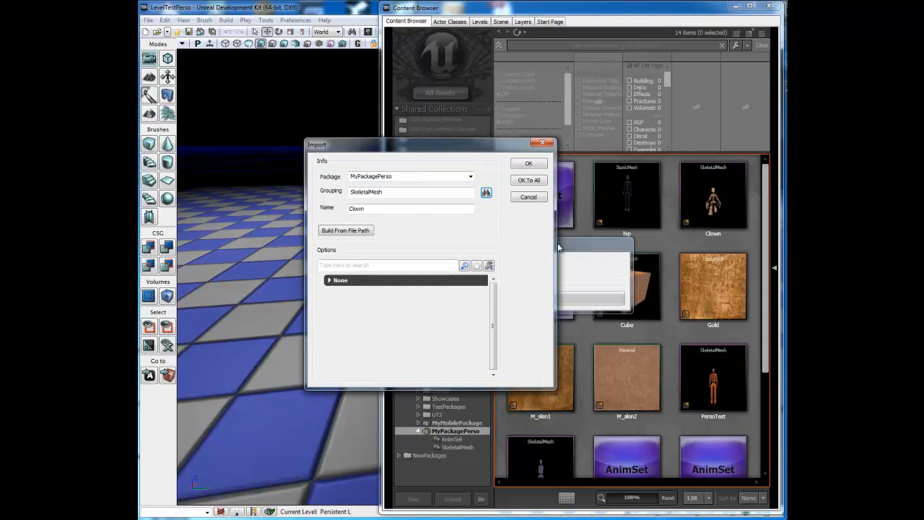
click(530, 164)
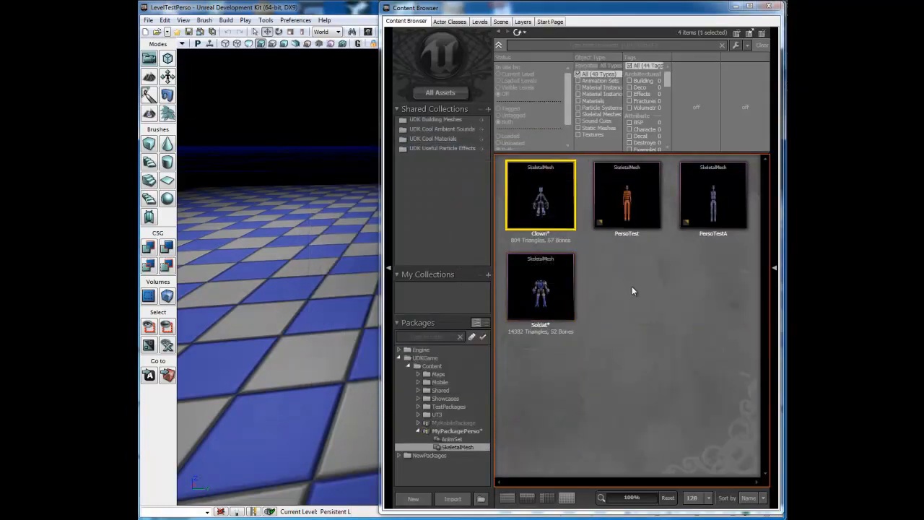
Create a new AnimSet named ClownAnimset in MyPackagePerso's AnimSet group and view the Clown mesh in the AnimSet Editor
mouse_move(545, 182)
click(446, 440)
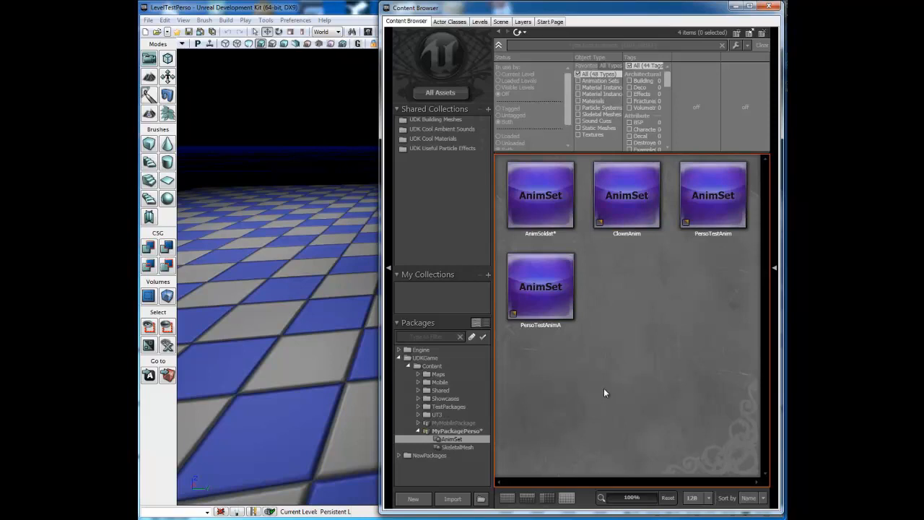
right_click(603, 388)
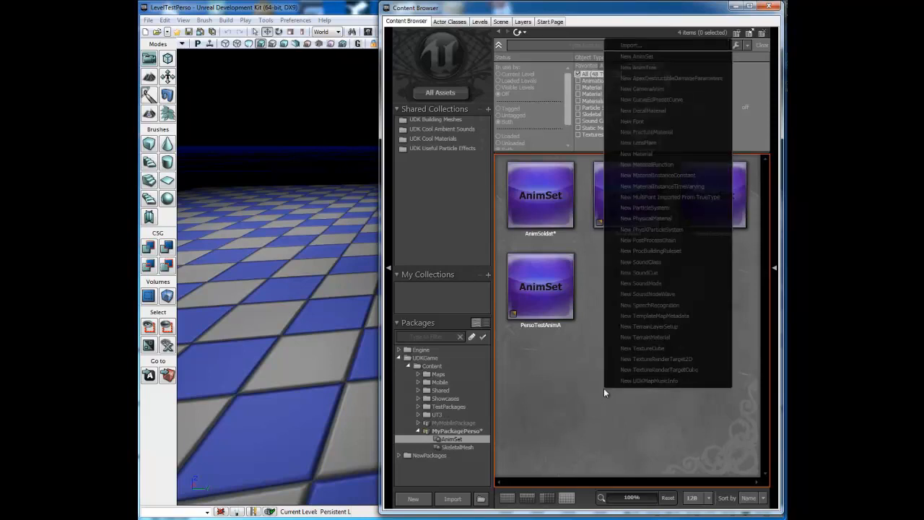
click(671, 58)
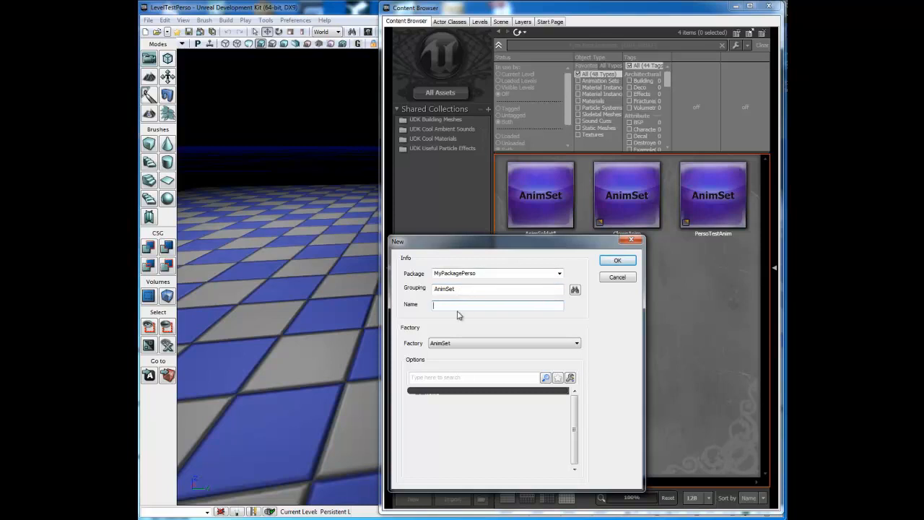
text(PersoTestAnimA)
click(616, 261)
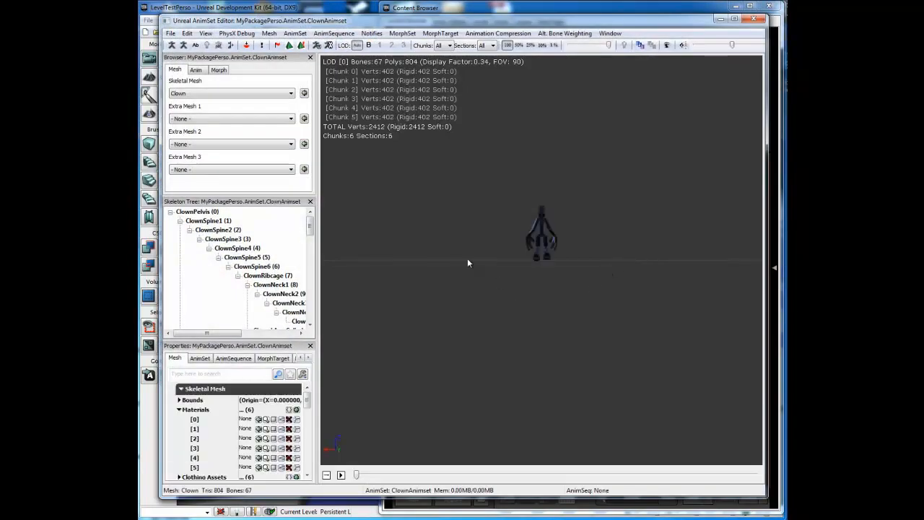
drag(482, 265, 764, 309)
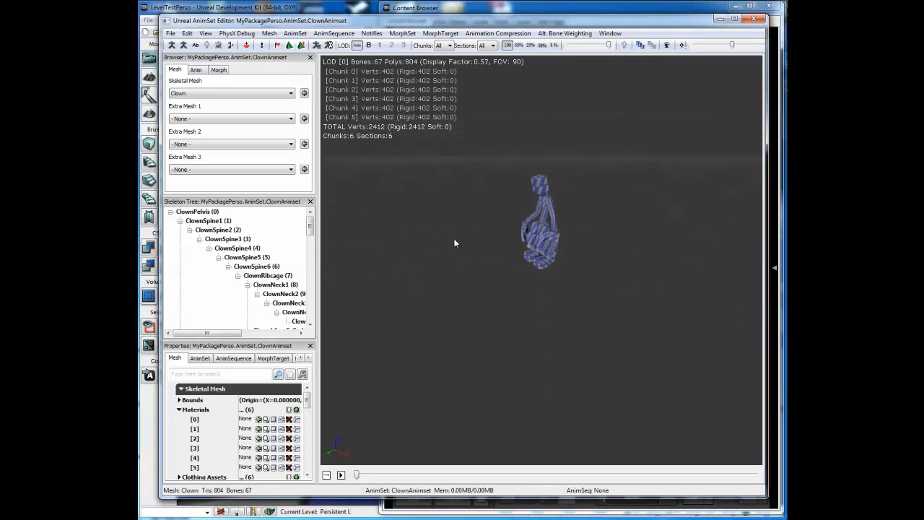
Import the ClownAnim.PSA animation file from the ExportPerso folder into the ClownAnimset AnimSet
scroll(464, 240, up, 3)
mouse_move(463, 261)
middle_down()
mouse_move(464, 285)
mouse_move(456, 260)
middle_up()
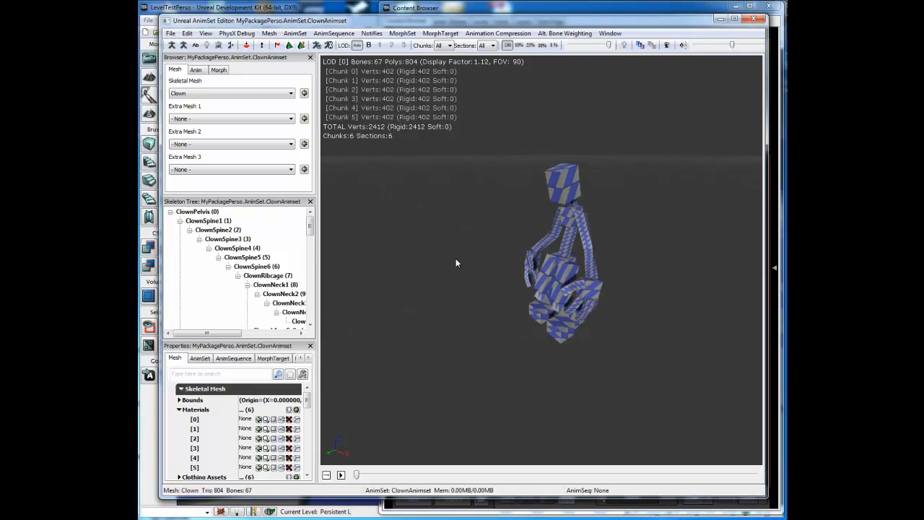
right_drag(456, 259, 456, 204)
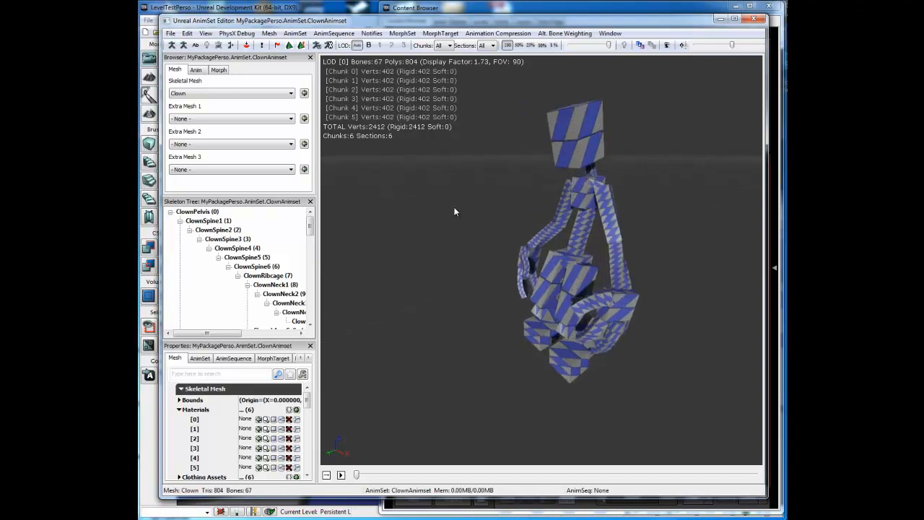
click(200, 72)
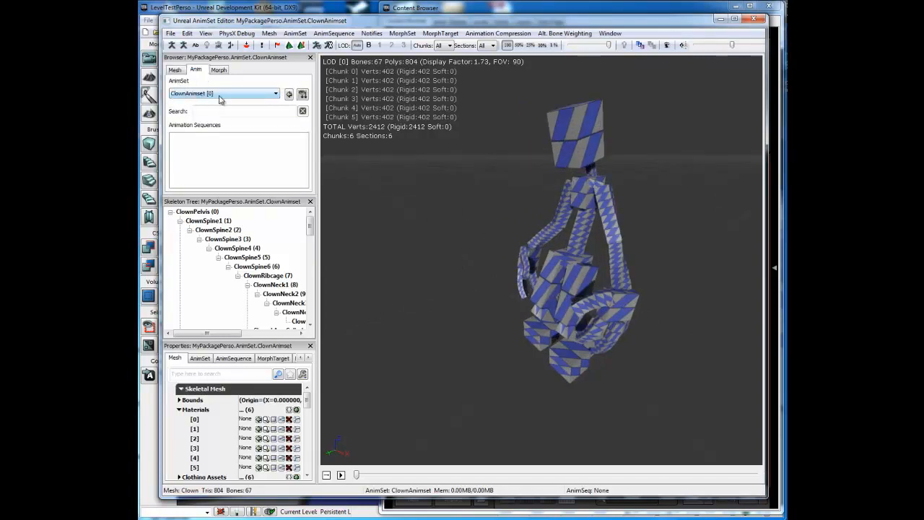
click(170, 33)
click(187, 72)
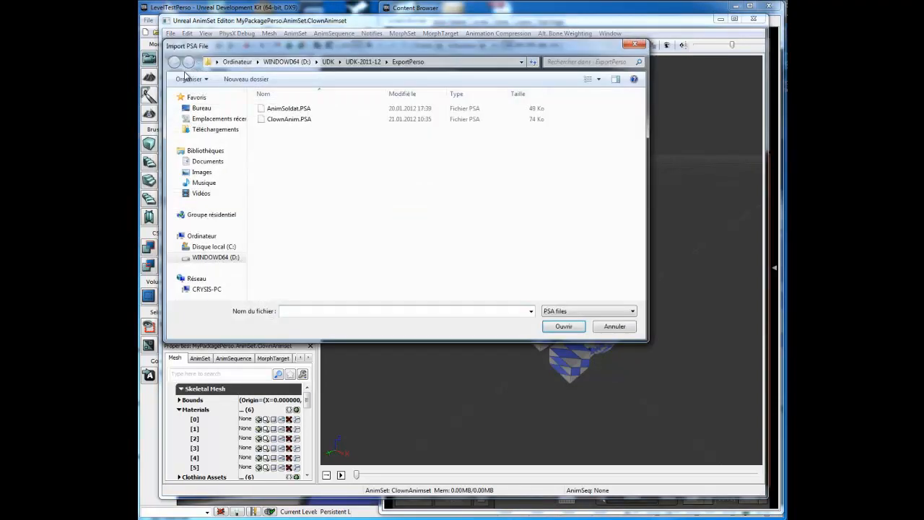
click(289, 120)
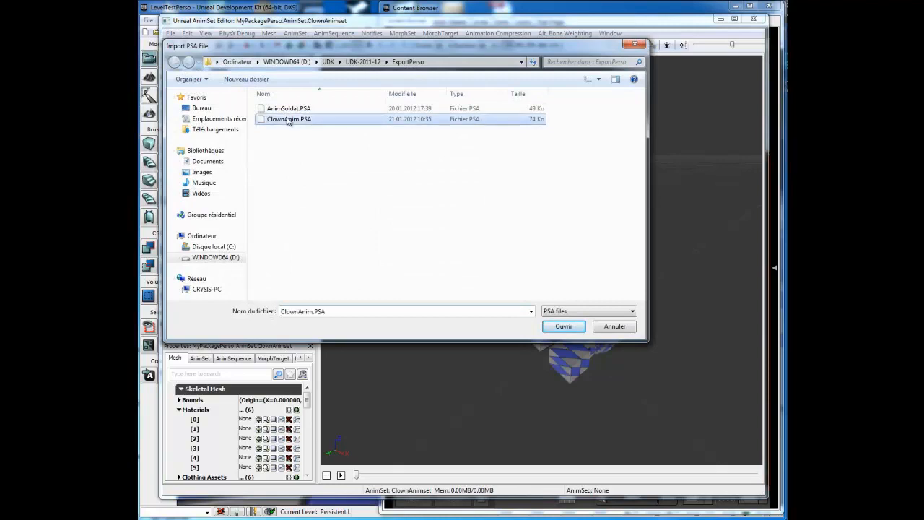
click(564, 326)
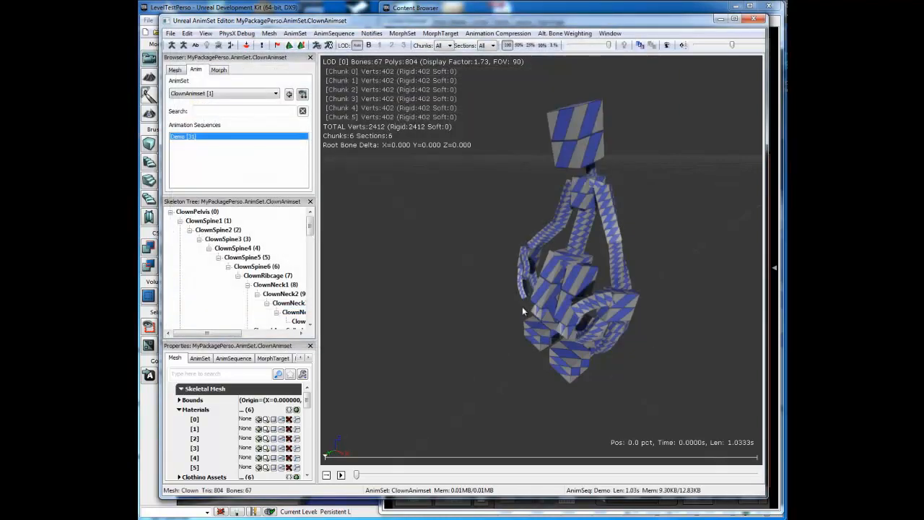
Preview the Demo sequence on the Clown mesh with looped playback, and close the AnimSet Editor
click(341, 476)
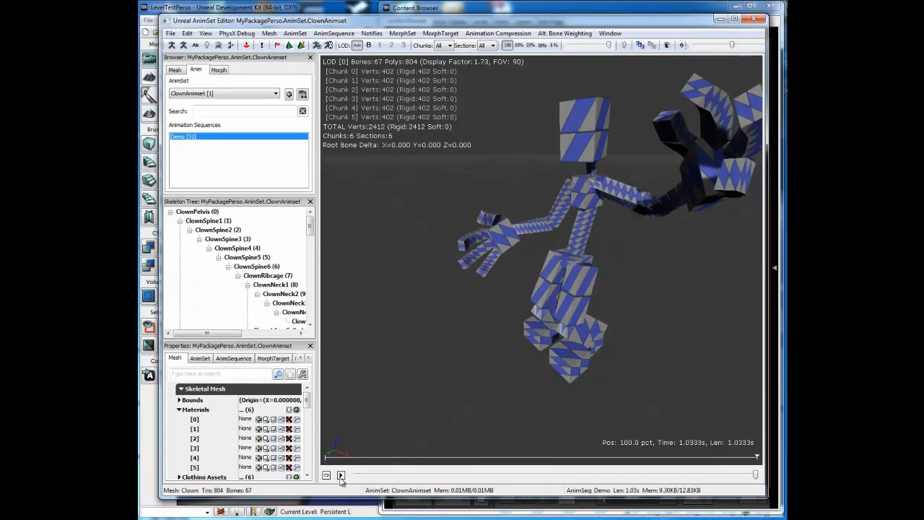
click(341, 475)
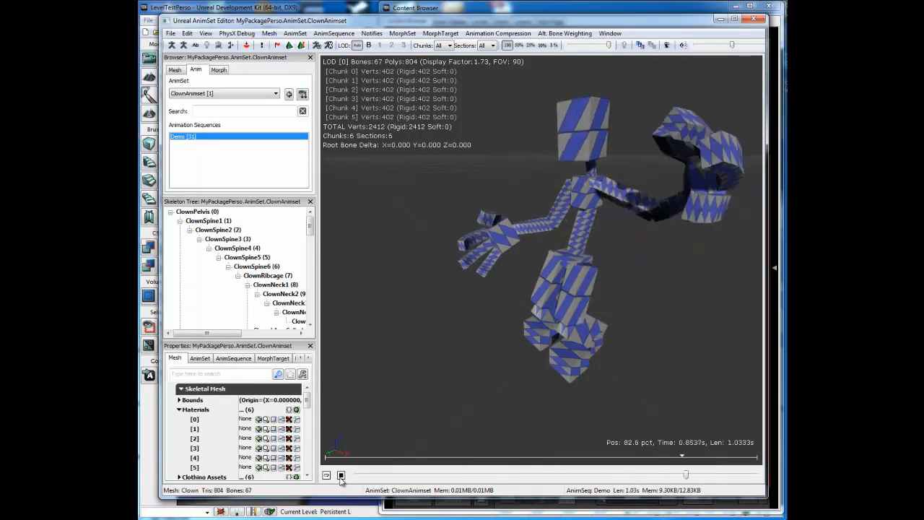
click(341, 475)
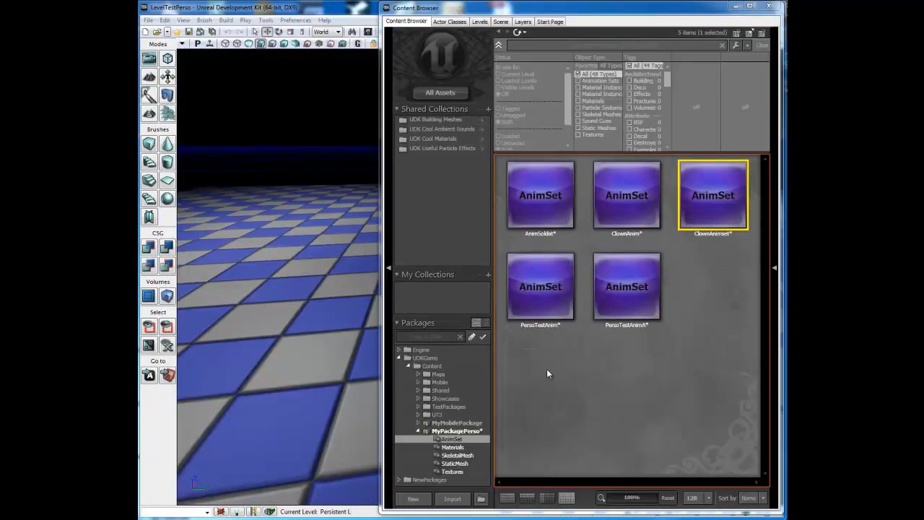
Save MyPackagePerso and open the Clown skeletal mesh from its SkeletalMesh group in the AnimSet Editor
click(453, 432)
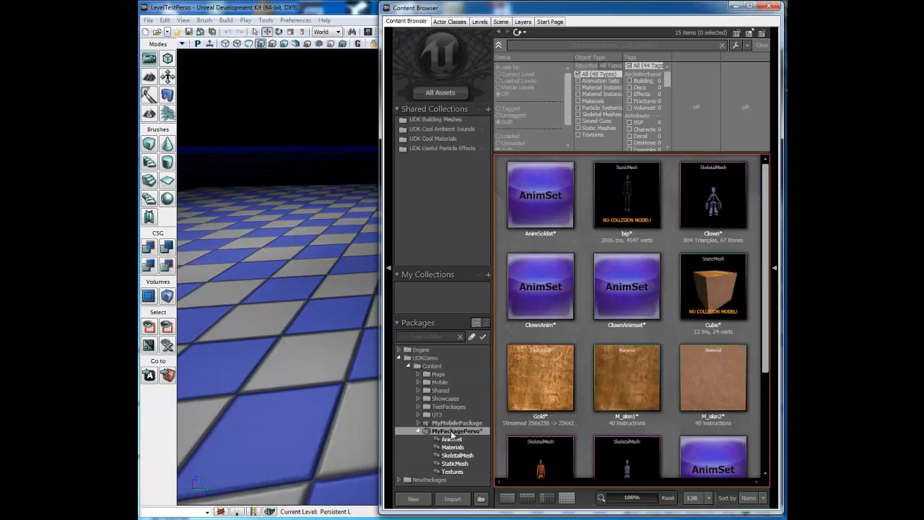
right_click(452, 433)
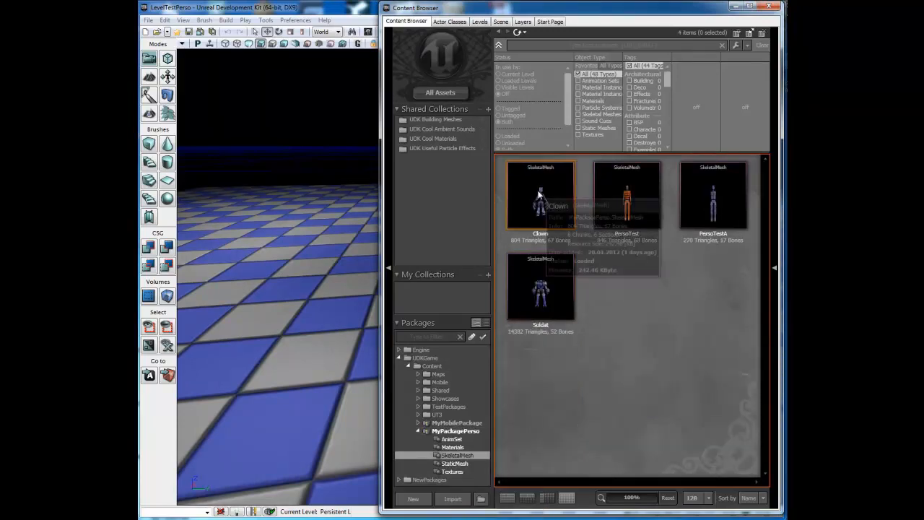
click(539, 195)
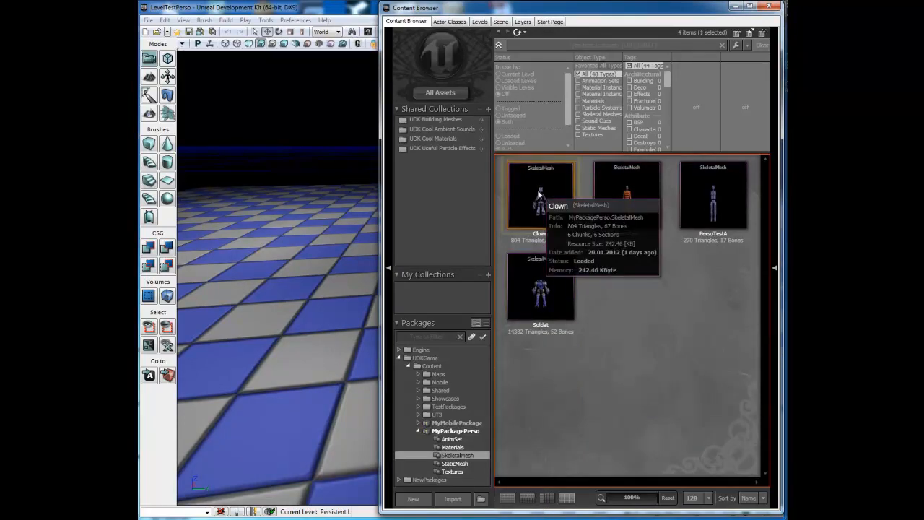
double_click(539, 194)
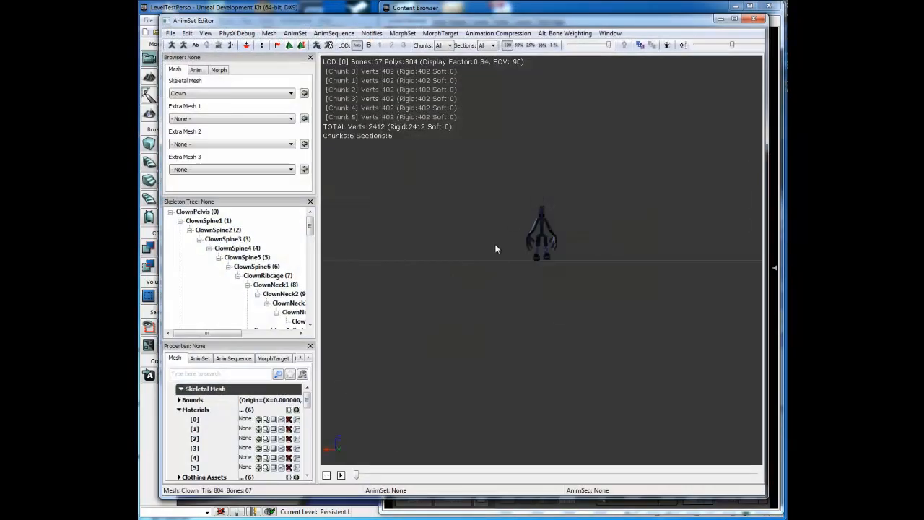
right_drag(535, 222, 541, 171)
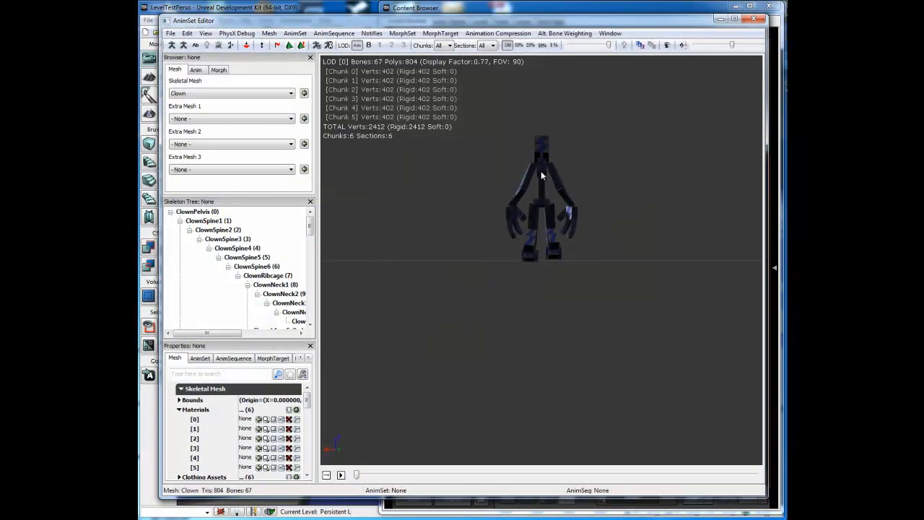
drag(540, 168, 764, 362)
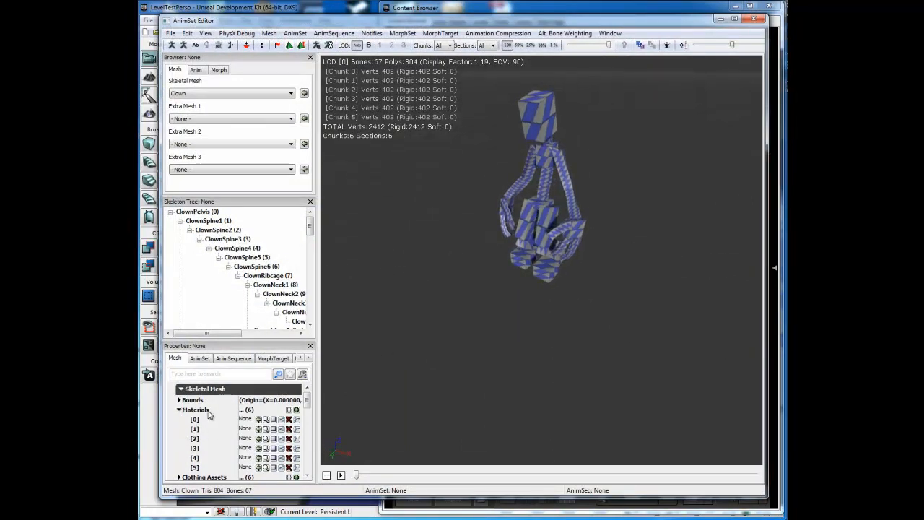
Assign the M_skin1 material from MyPackagePerso's Materials group to all six material slots, 0 to 5, of the Clown mesh
click(721, 18)
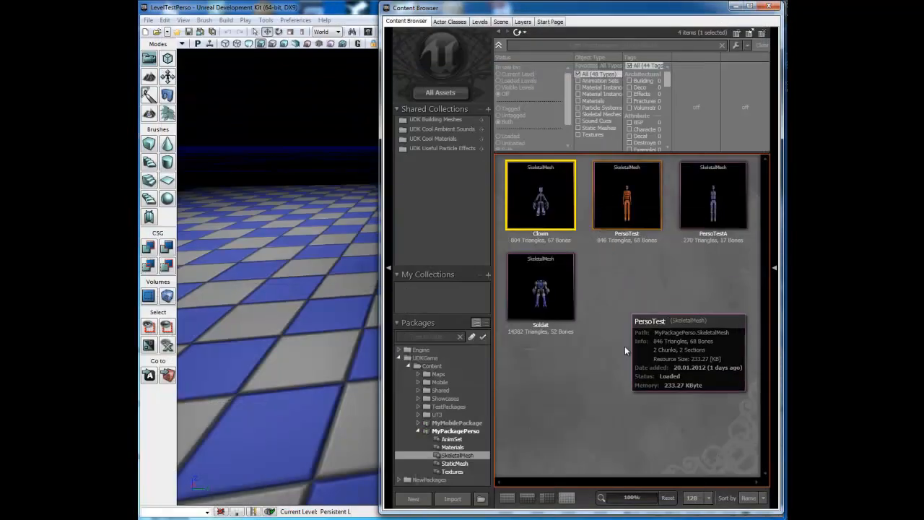
click(450, 448)
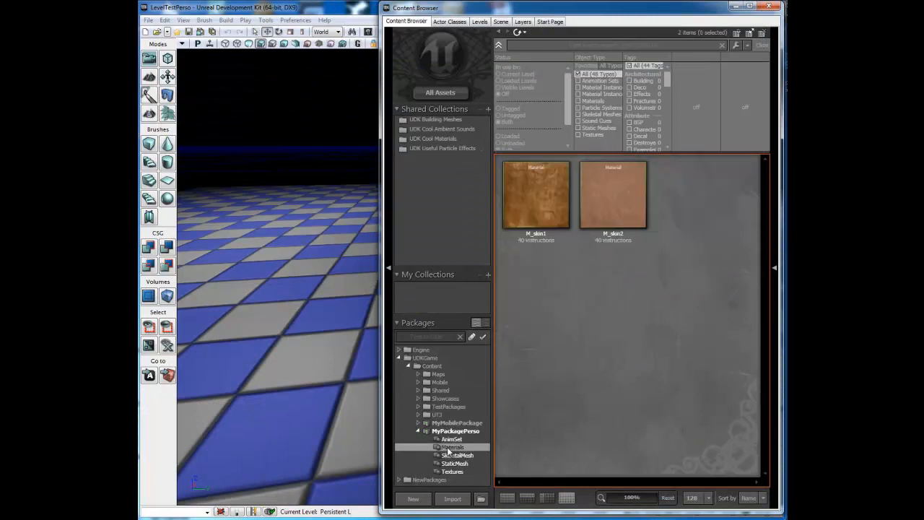
click(545, 189)
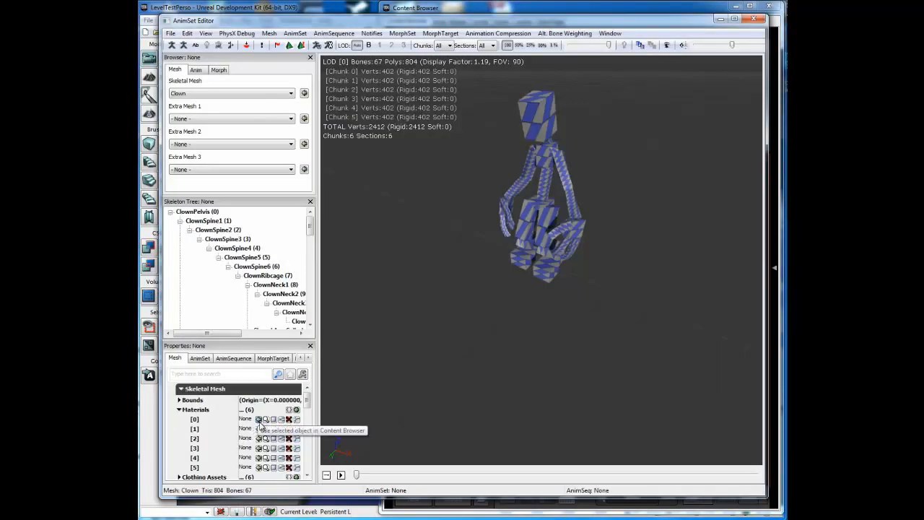
click(258, 420)
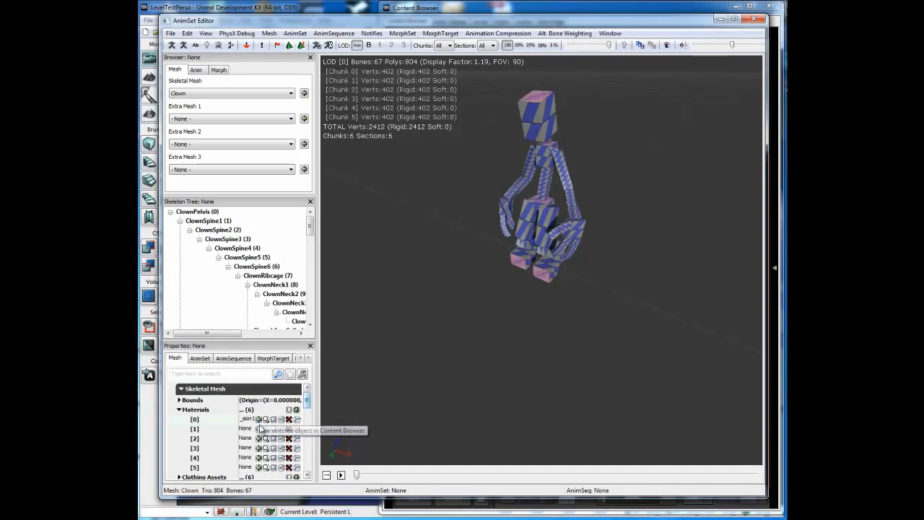
click(259, 429)
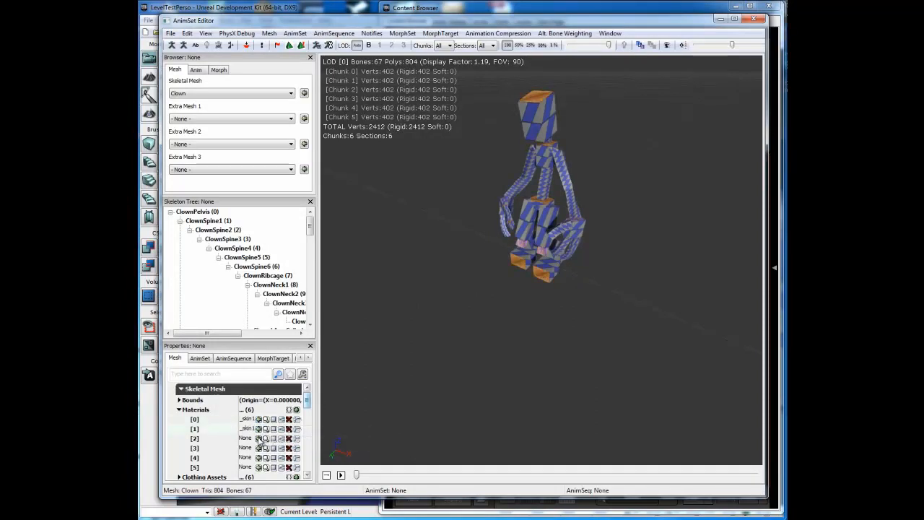
click(258, 438)
click(259, 448)
click(259, 458)
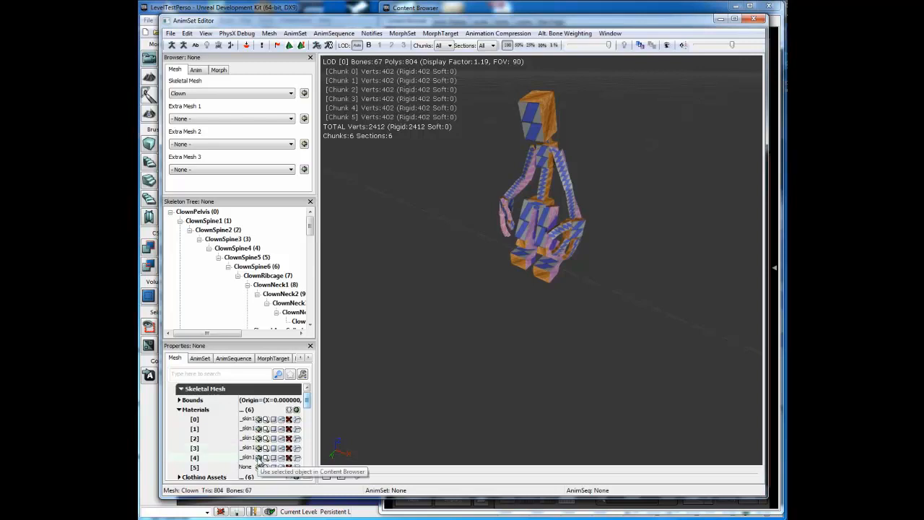
click(258, 468)
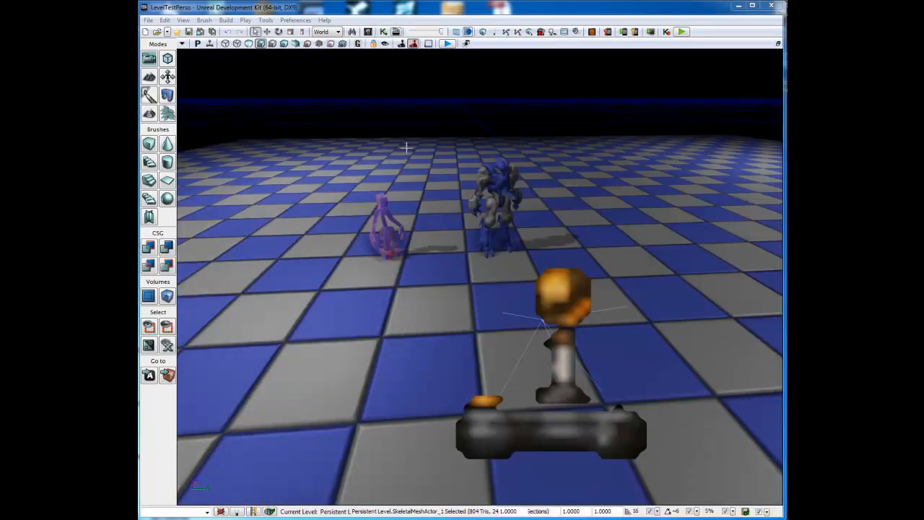
Examine the Clown group's Anim track and first Demo key in the Kismet sequence's Matinee, and close both editors
click(383, 32)
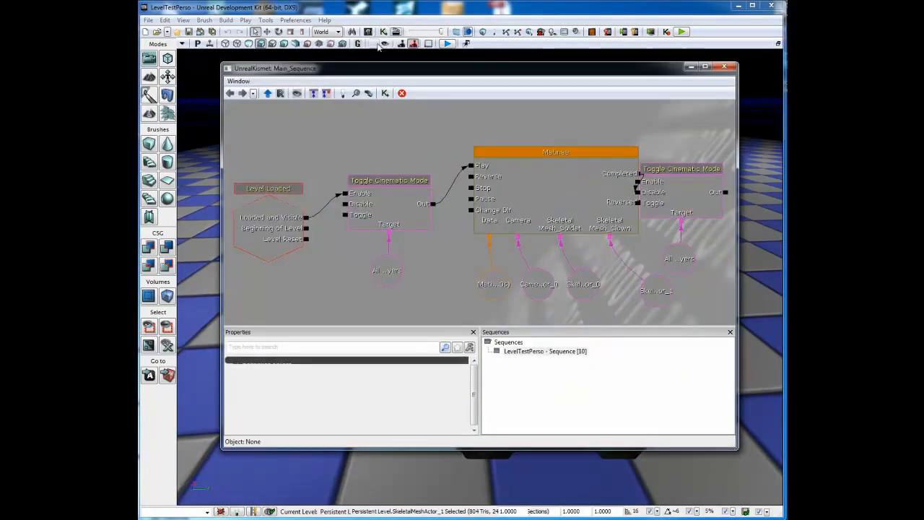
double_click(562, 193)
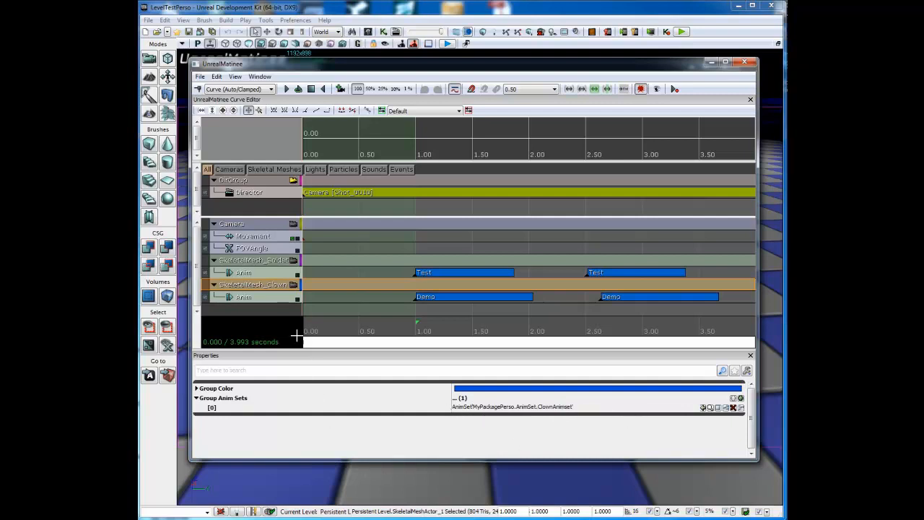
click(270, 302)
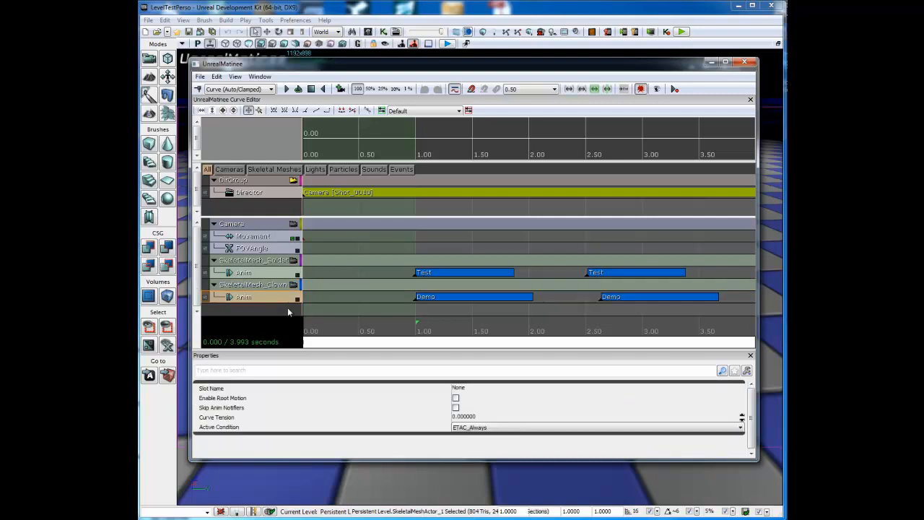
click(416, 297)
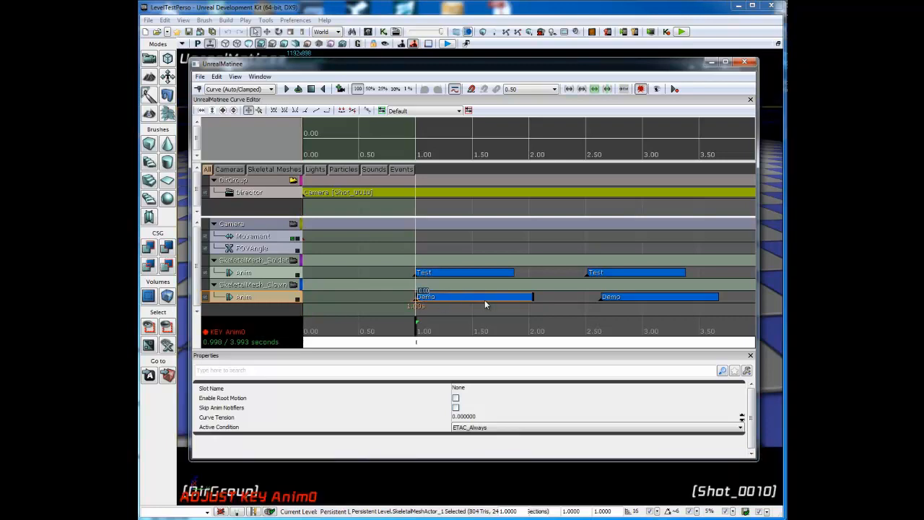
click(745, 62)
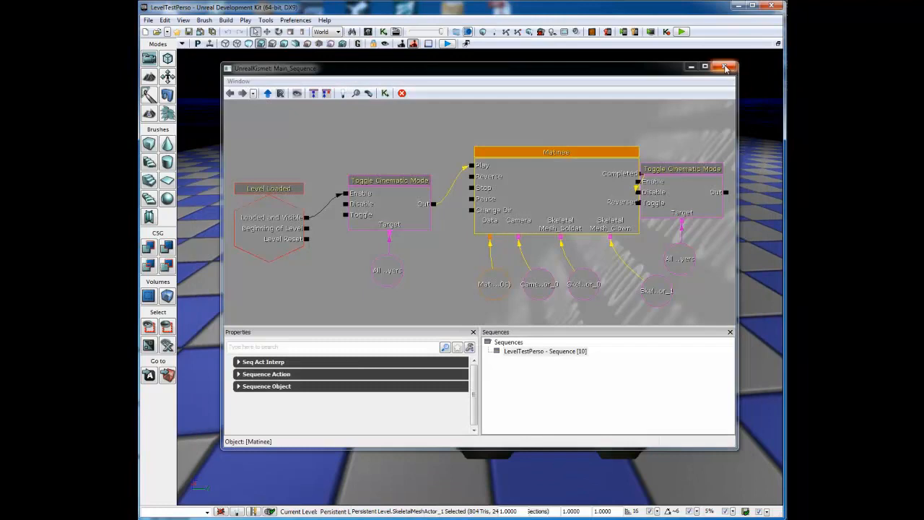
click(726, 66)
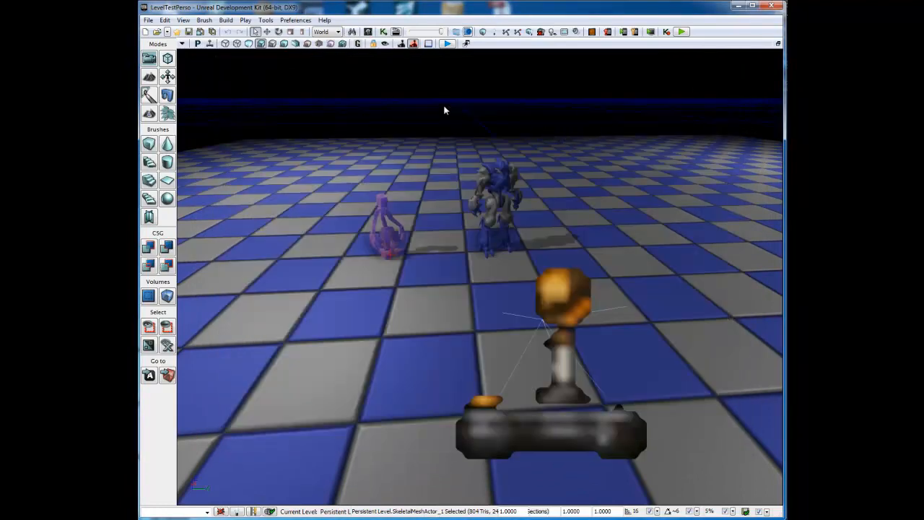
Play the level in the viewport to watch the Clown and Soldat animations, and end the play session
click(447, 44)
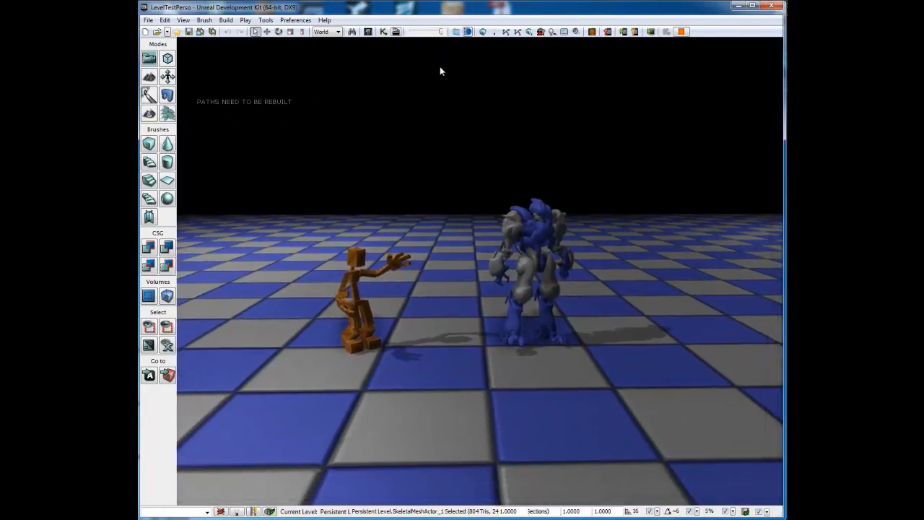
key(Escape)
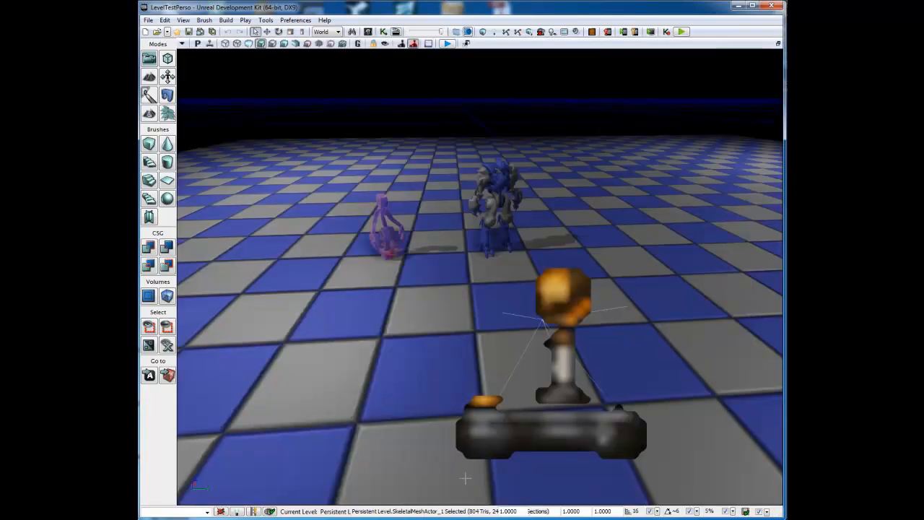